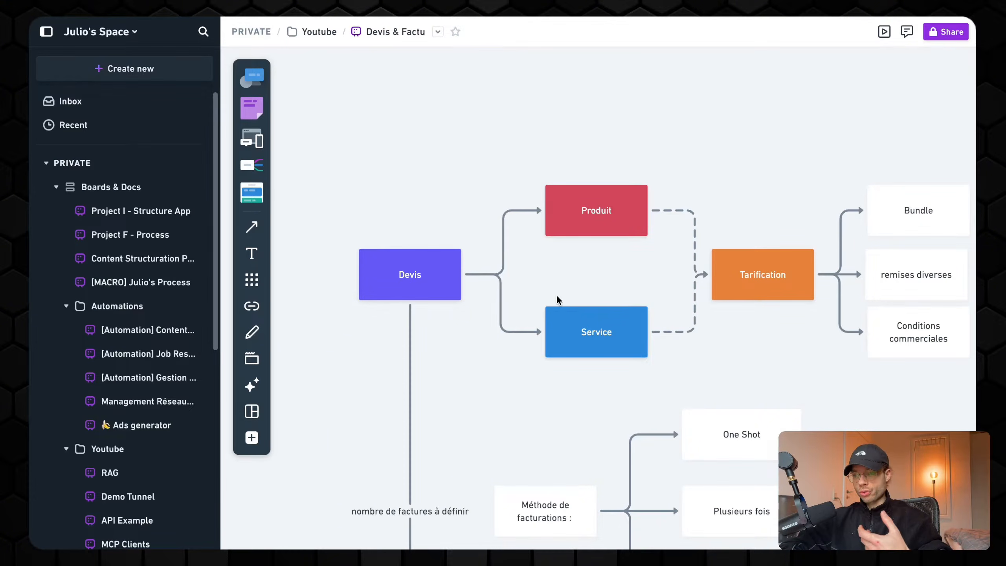
Examine the quote part of the Devis & Factu flowchart, from Produit and Service through Tarification to the billing methods
{"action": "scroll", "coordinate": [620, 332], "scroll_direction": "right", "scroll_amount": 3}
{"action": "scroll", "coordinate": [619, 332], "scroll_direction": "up", "scroll_amount": 1}
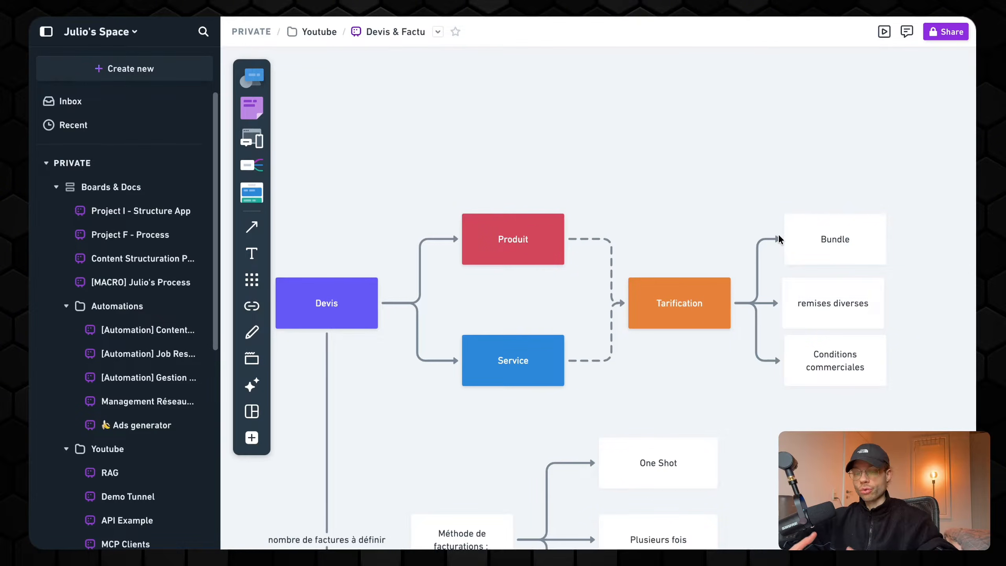
{"action": "scroll", "coordinate": [847, 299], "scroll_direction": "right", "scroll_amount": 2}
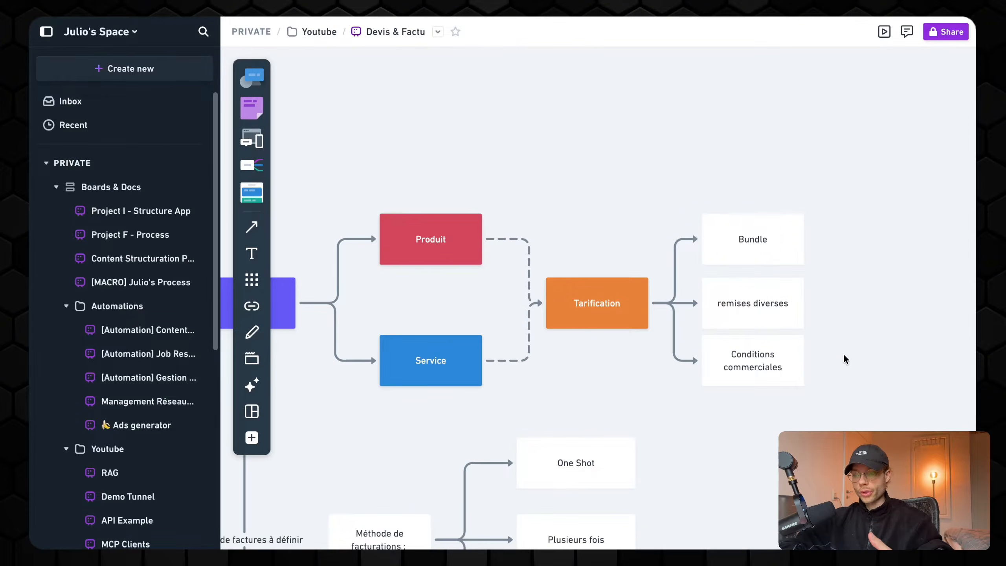
{"action": "scroll", "coordinate": [843, 354], "scroll_direction": "down", "scroll_amount": 6}
{"action": "scroll", "coordinate": [843, 354], "scroll_direction": "left", "scroll_amount": 3}
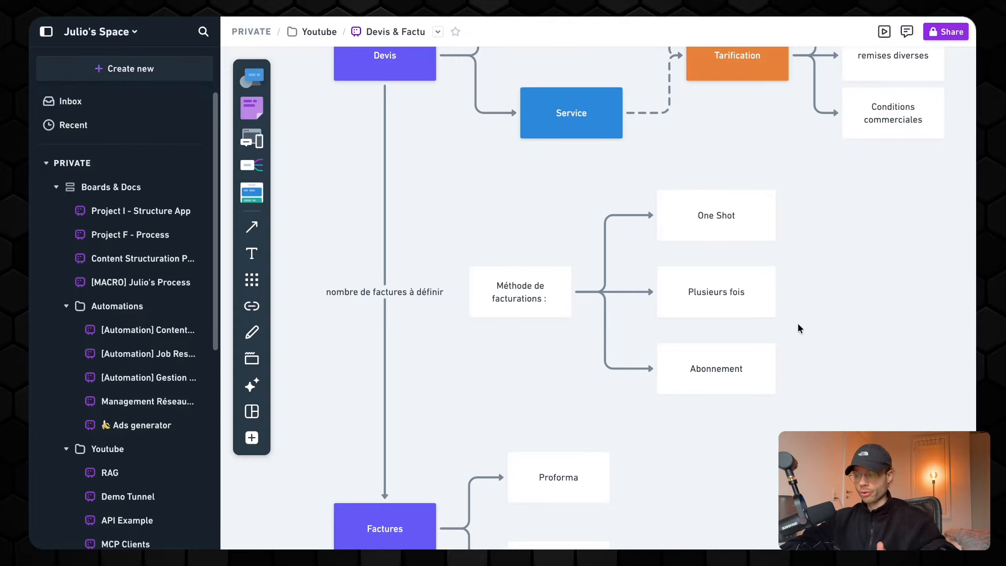
{"action": "scroll", "coordinate": [797, 325], "scroll_direction": "up", "scroll_amount": 6}
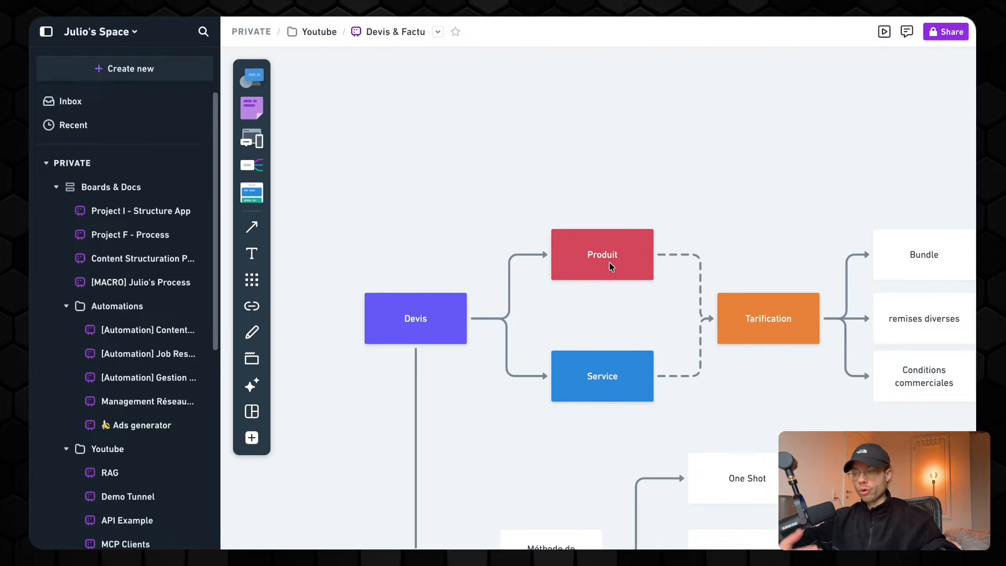
Examine the Factures part of the flowchart, covering invoice types, client reminders, payment validation and credit notes
{"action": "scroll", "coordinate": [609, 262], "scroll_direction": "down", "scroll_amount": 11}
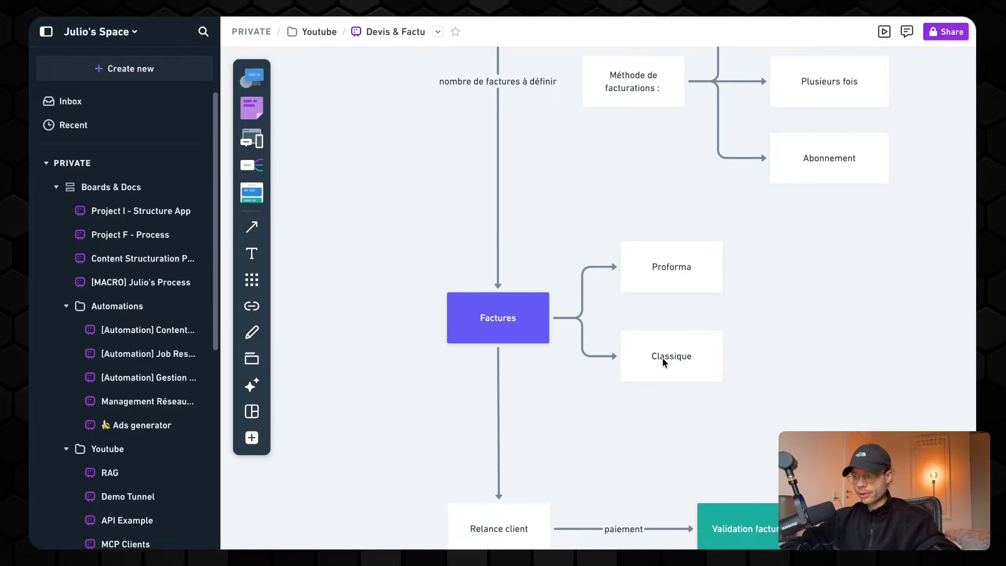
{"action": "scroll", "coordinate": [662, 358], "scroll_direction": "down", "scroll_amount": 3}
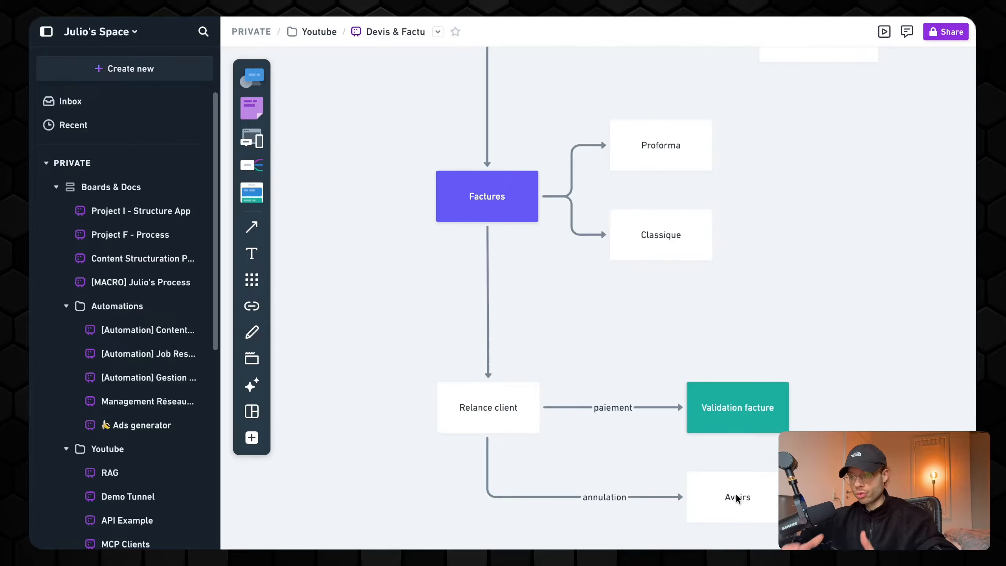
{"action": "scroll", "coordinate": [735, 495], "scroll_direction": "down", "scroll_amount": 5}
{"action": "scroll", "coordinate": [781, 379], "scroll_direction": "right", "scroll_amount": 5}
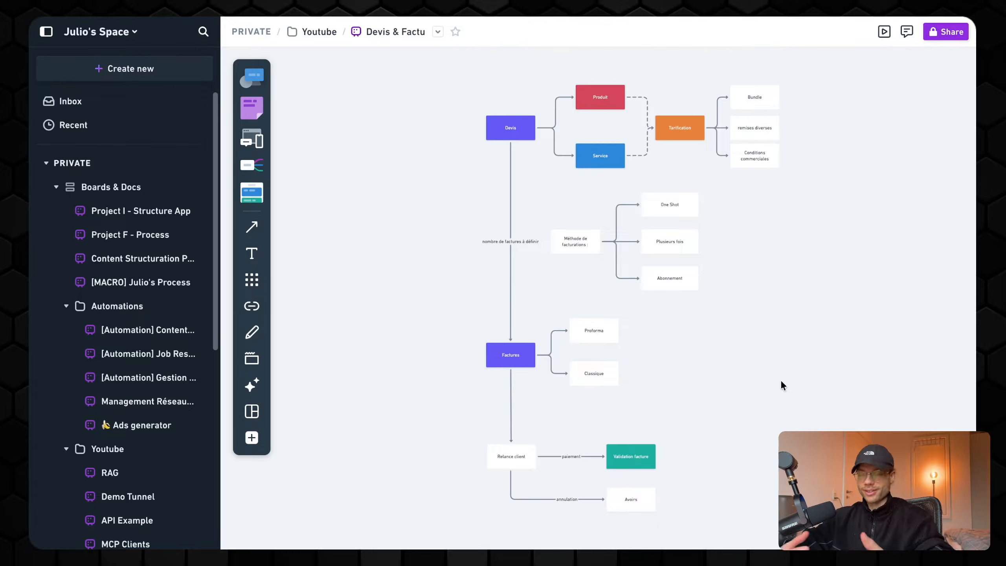
{"action": "scroll", "coordinate": [780, 379], "scroll_direction": "down", "scroll_amount": 3}
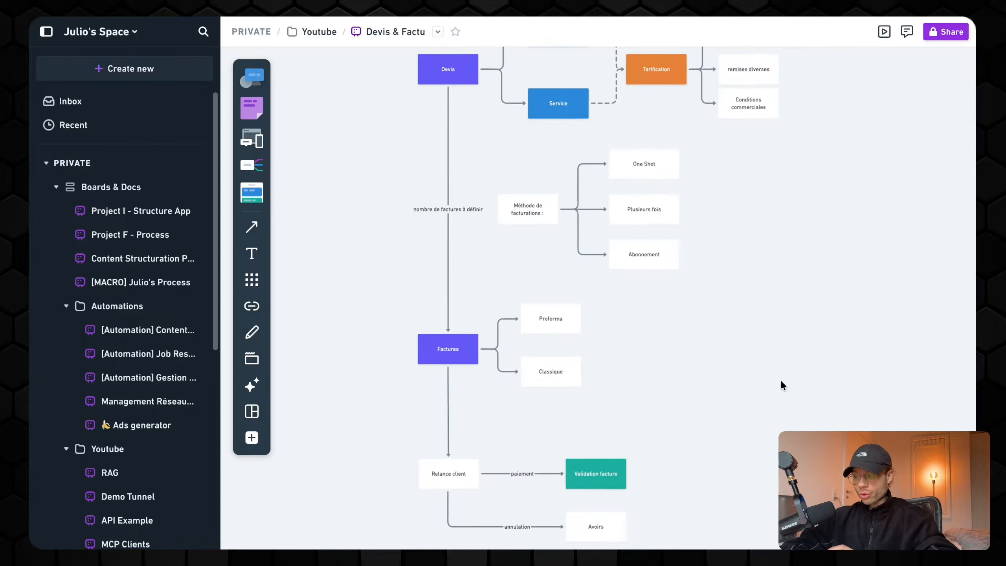
{"action": "scroll", "coordinate": [773, 384], "scroll_direction": "up", "scroll_amount": 3}
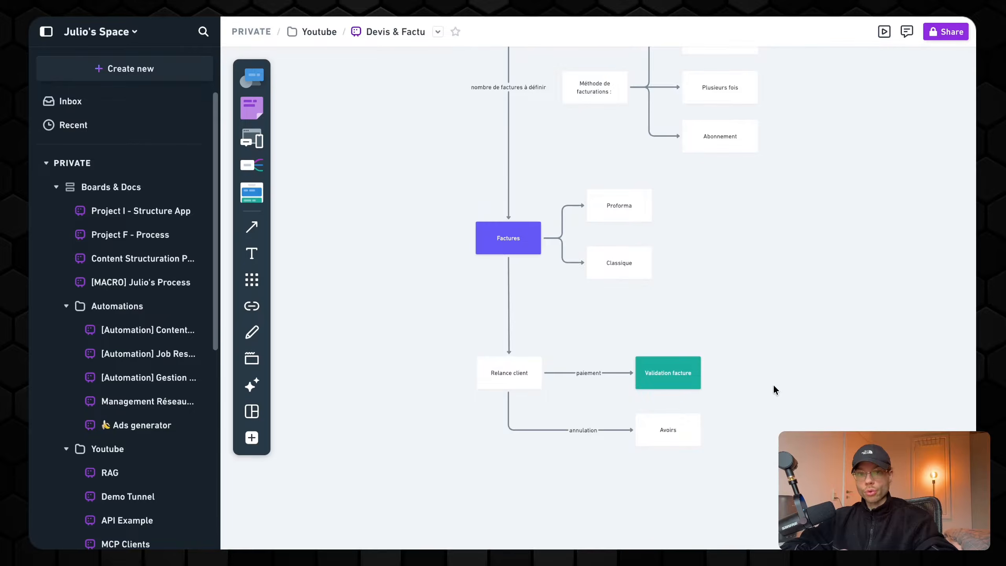
{"action": "scroll", "coordinate": [773, 383], "scroll_direction": "up", "scroll_amount": 2}
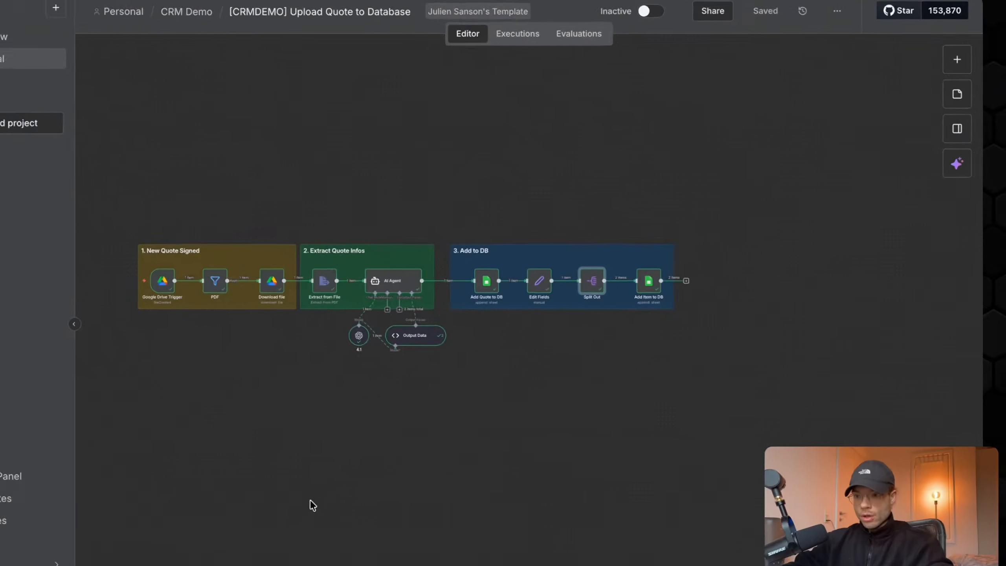
Switch to n8n and view the Create Invoice and Send Invoices Notifications workflows, ending on the Upload Quote to Database workflow
{"action": "mouse_move", "coordinate": [36, 440]}
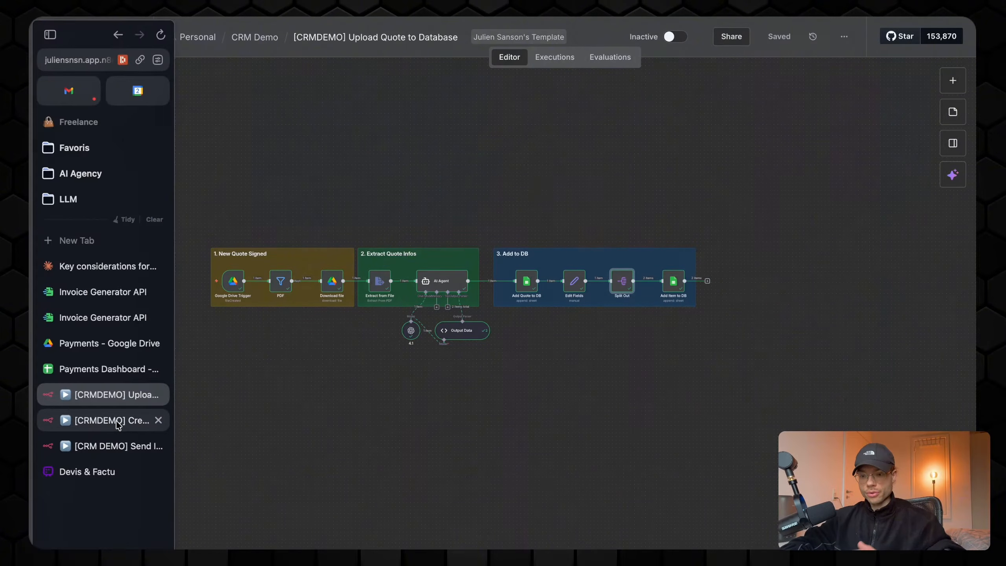
{"action": "left_click", "coordinate": [117, 421]}
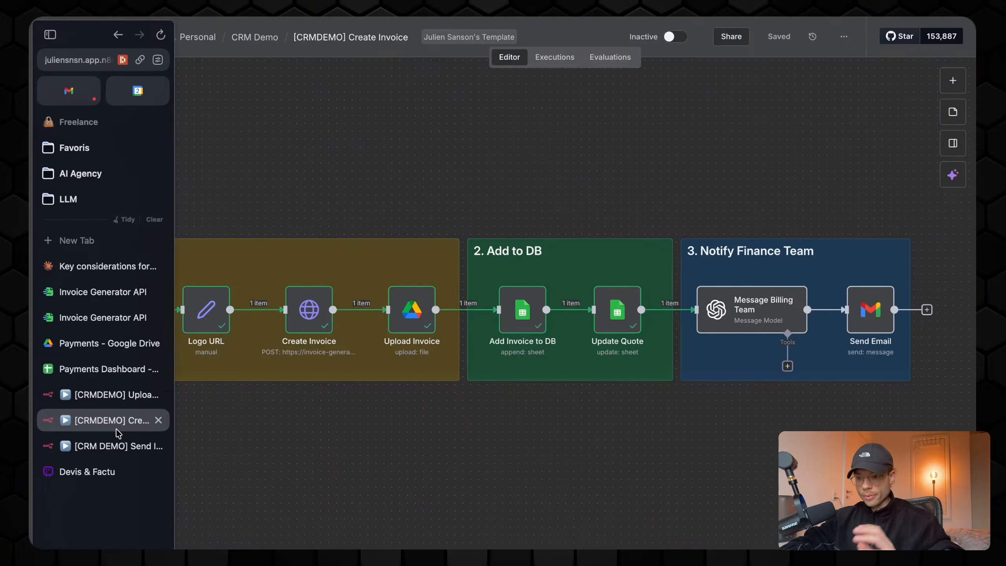
{"action": "left_click", "coordinate": [118, 445]}
{"action": "mouse_move", "coordinate": [29, 446]}
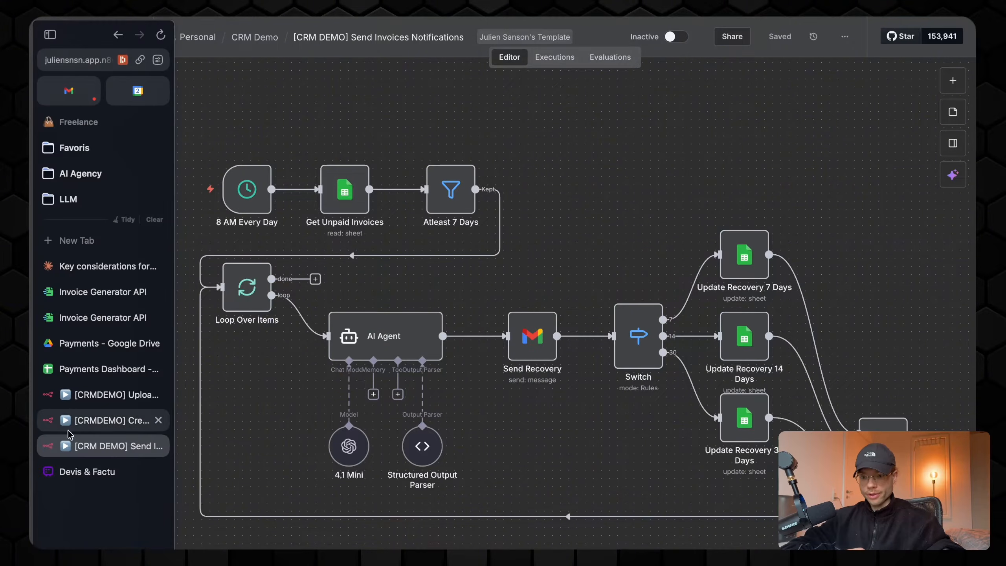
{"action": "left_click", "coordinate": [117, 395]}
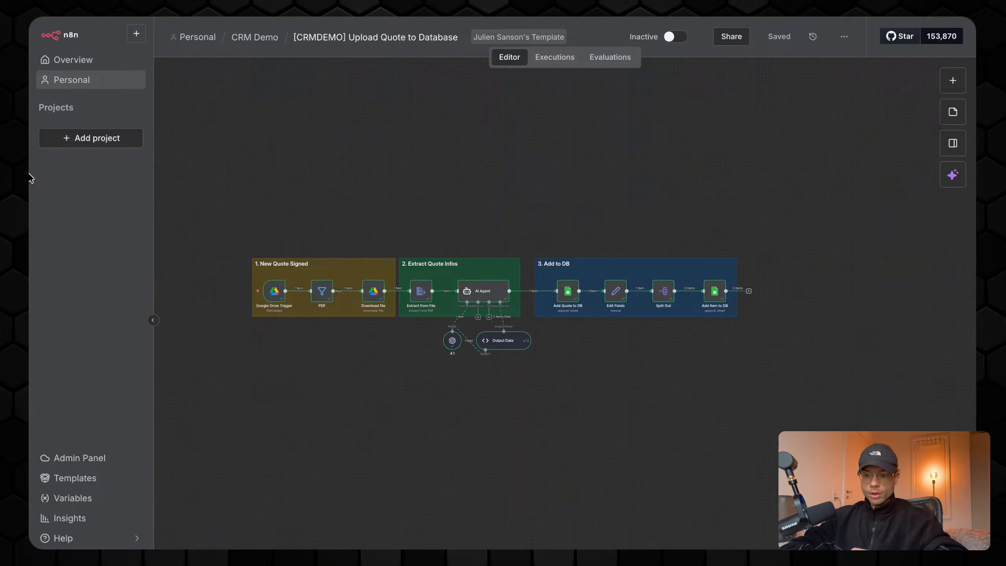
Open the Payments Dashboard spreadsheet and review the Quotes table's columns from N° through Work Done
{"action": "mouse_move", "coordinate": [30, 178]}
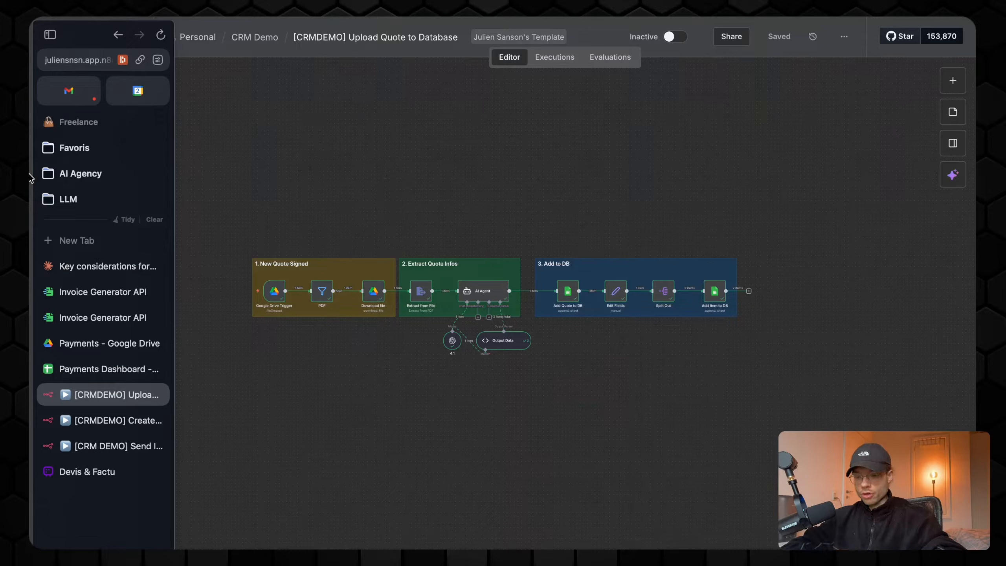
{"action": "left_click", "coordinate": [96, 374]}
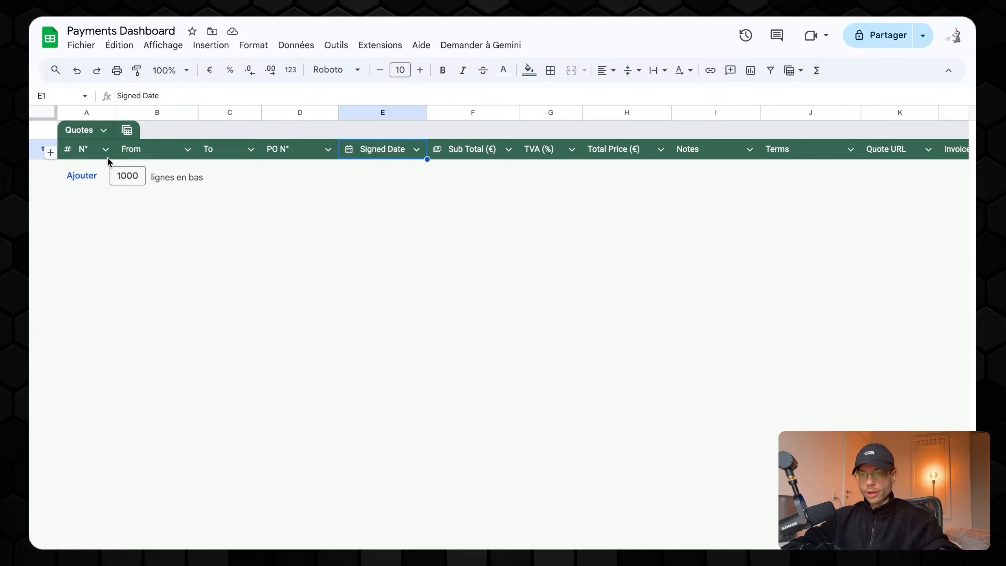
{"action": "scroll", "coordinate": [232, 170], "scroll_direction": "right", "scroll_amount": 5}
{"action": "scroll", "coordinate": [232, 174], "scroll_direction": "right", "scroll_amount": 1}
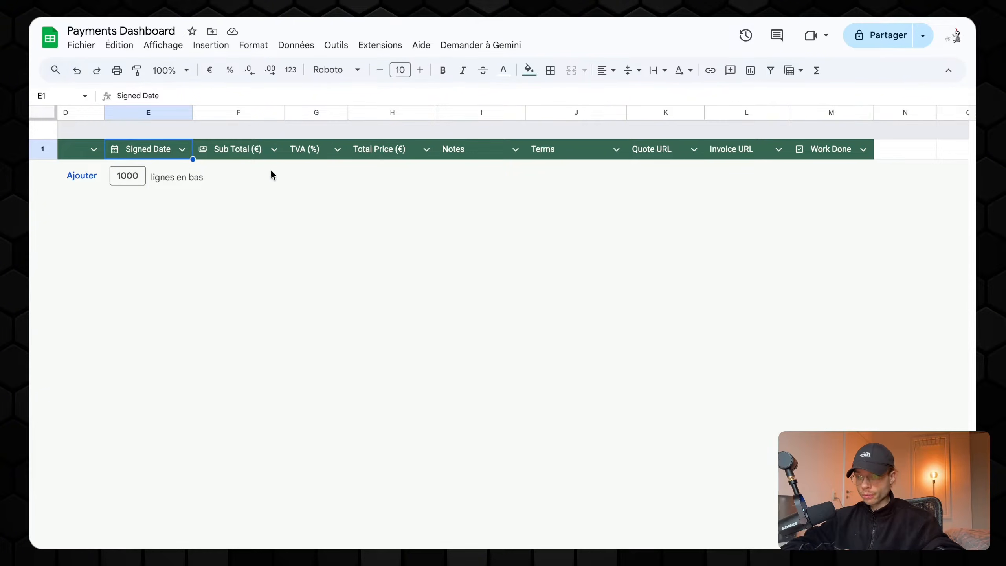
{"action": "scroll", "coordinate": [270, 171], "scroll_direction": "left", "scroll_amount": 6}
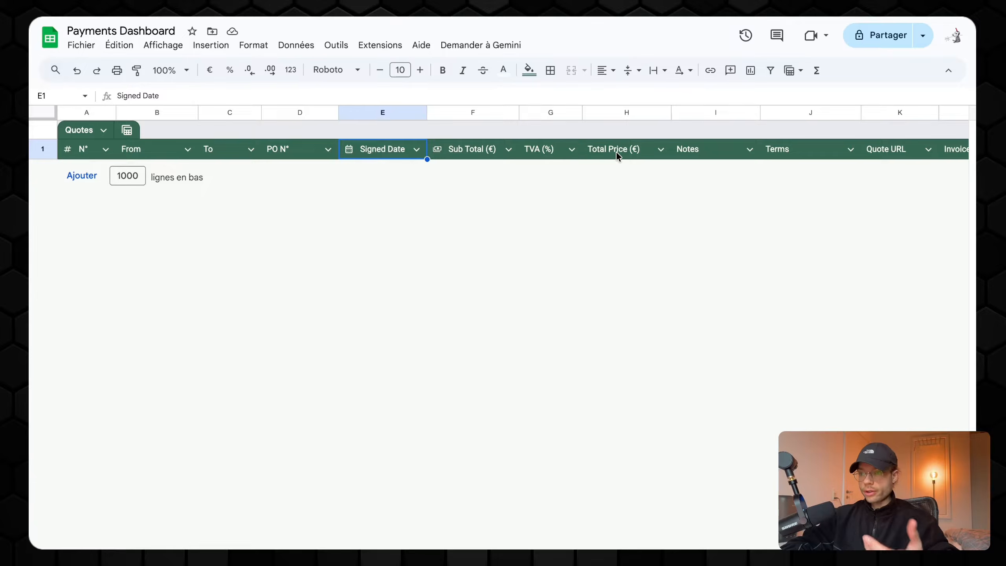
{"action": "scroll", "coordinate": [617, 152], "scroll_direction": "right", "scroll_amount": 3}
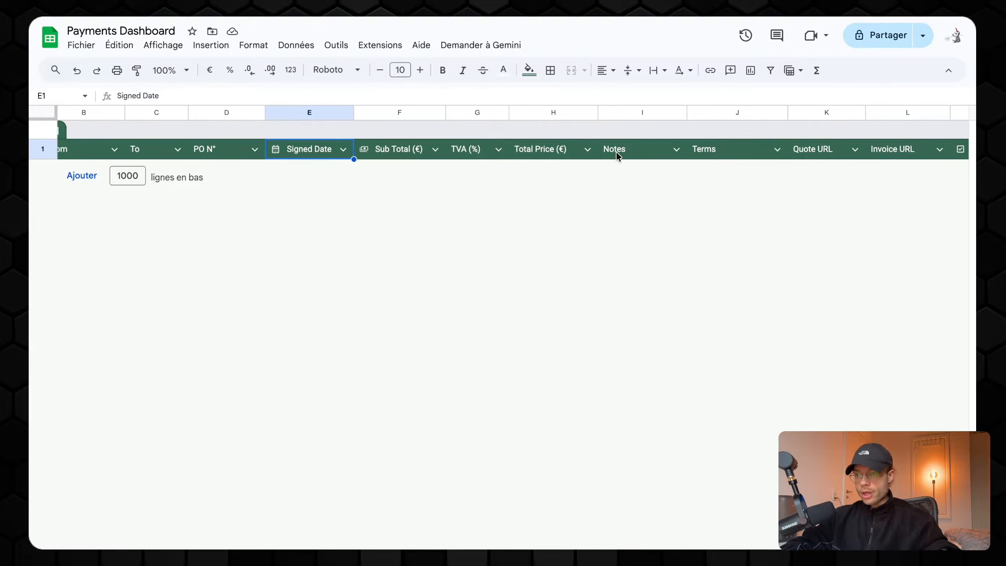
{"action": "scroll", "coordinate": [616, 152], "scroll_direction": "right", "scroll_amount": 1}
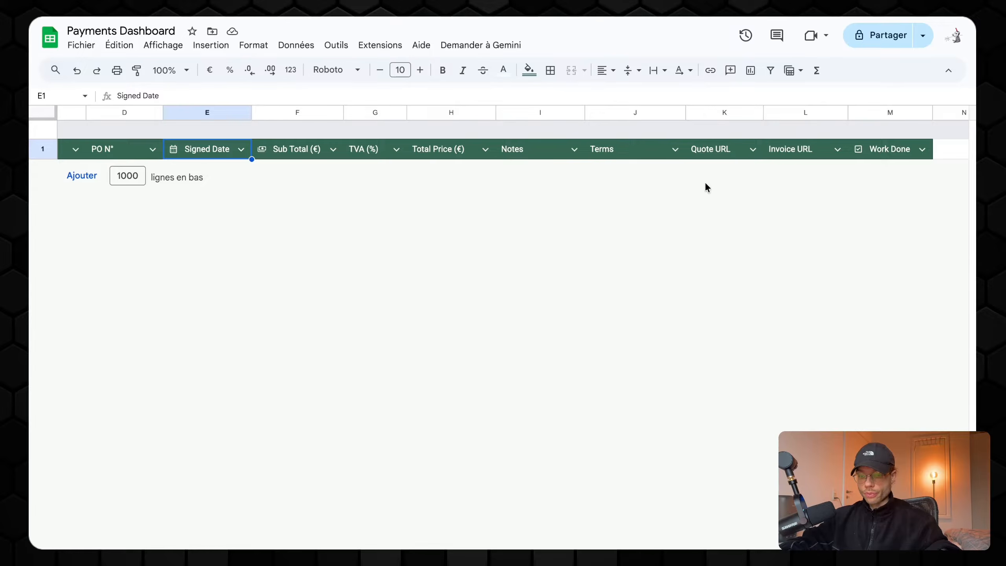
{"action": "left_click", "coordinate": [307, 557]}
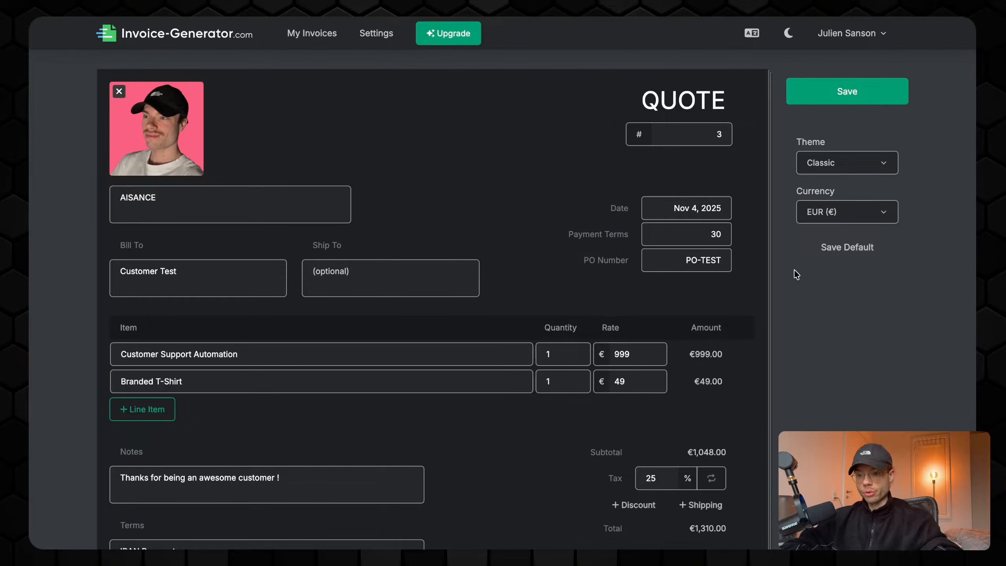
Review the quote in Invoice-Generator, highlighting its Customer Support Automation and Branded T-Shirt line items
{"action": "scroll", "coordinate": [198, 278], "scroll_direction": "down", "scroll_amount": 1}
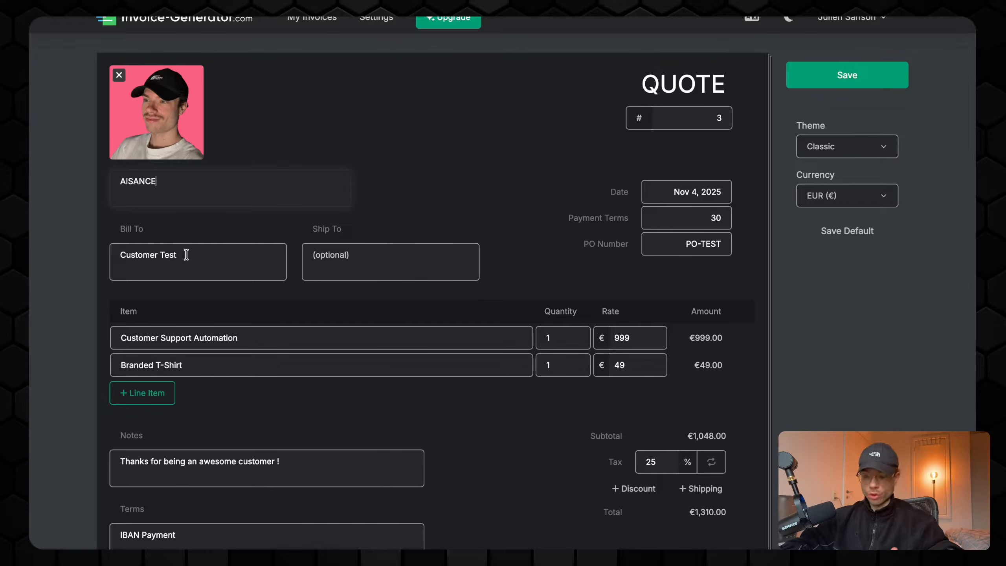
{"action": "left_click", "coordinate": [186, 341]}
{"action": "left_click", "coordinate": [193, 340]}
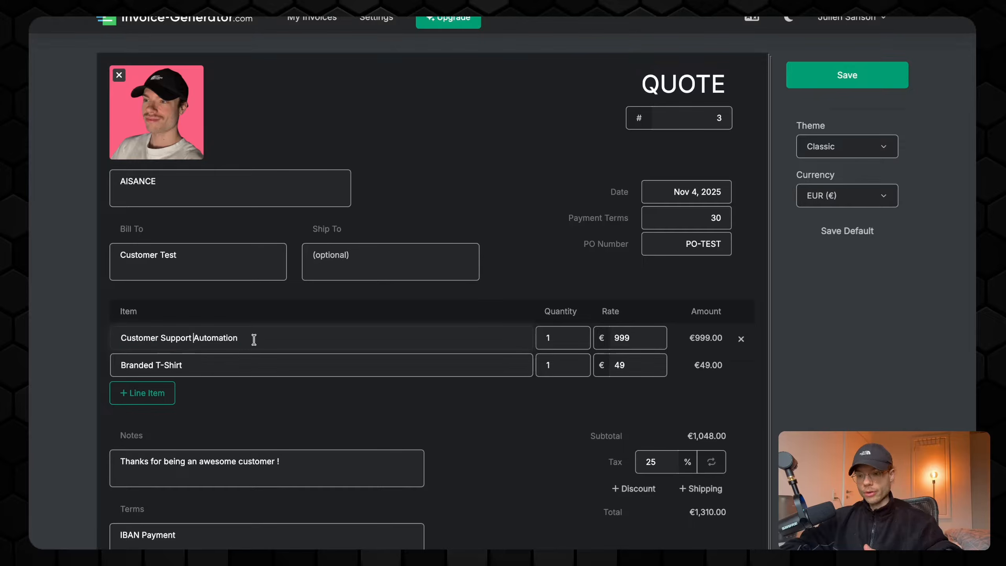
{"action": "left_click_drag", "start_coordinate": [255, 340], "coordinate": [105, 344]}
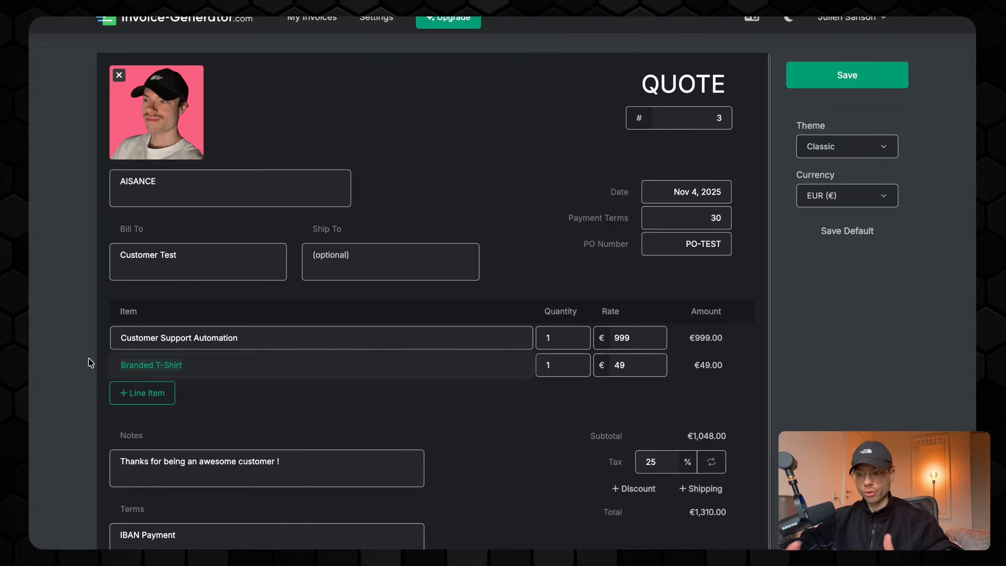
{"action": "left_click", "coordinate": [196, 367]}
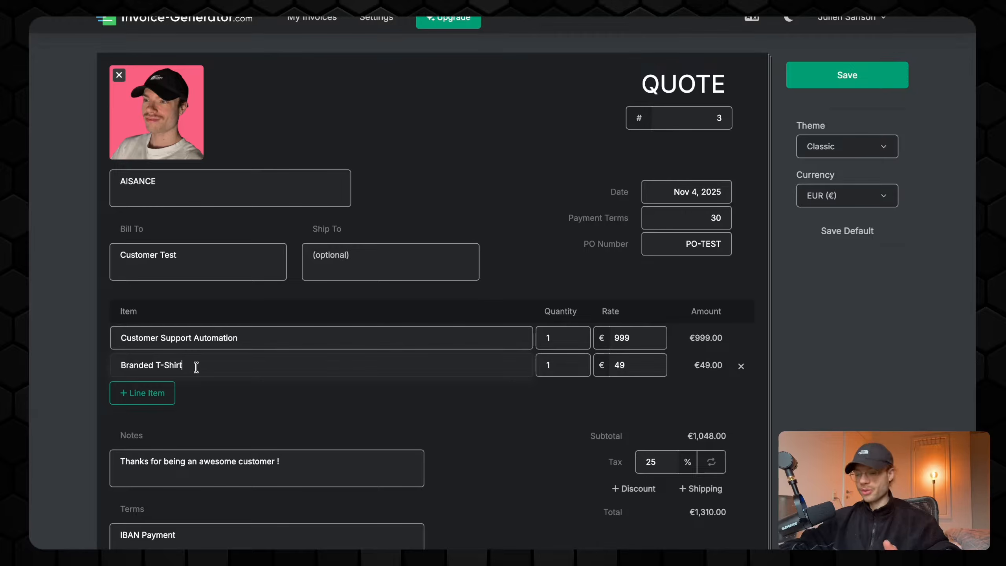
{"action": "scroll", "coordinate": [277, 369], "scroll_direction": "up", "scroll_amount": 1}
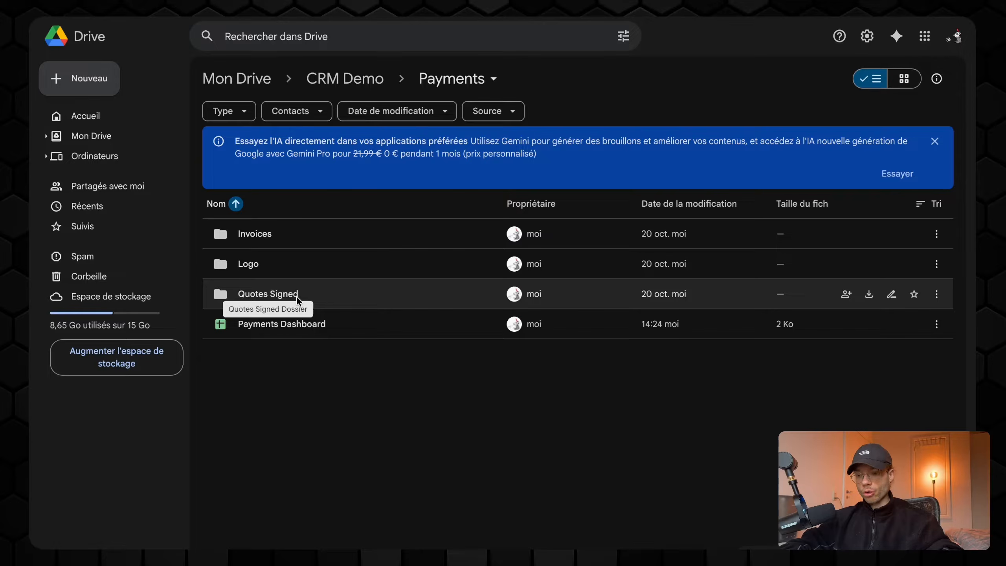
In the Payments folder on Google Drive, preview Design 500x500.png from the Logo folder, then open the Invoices folder
{"action": "double_click", "coordinate": [313, 264]}
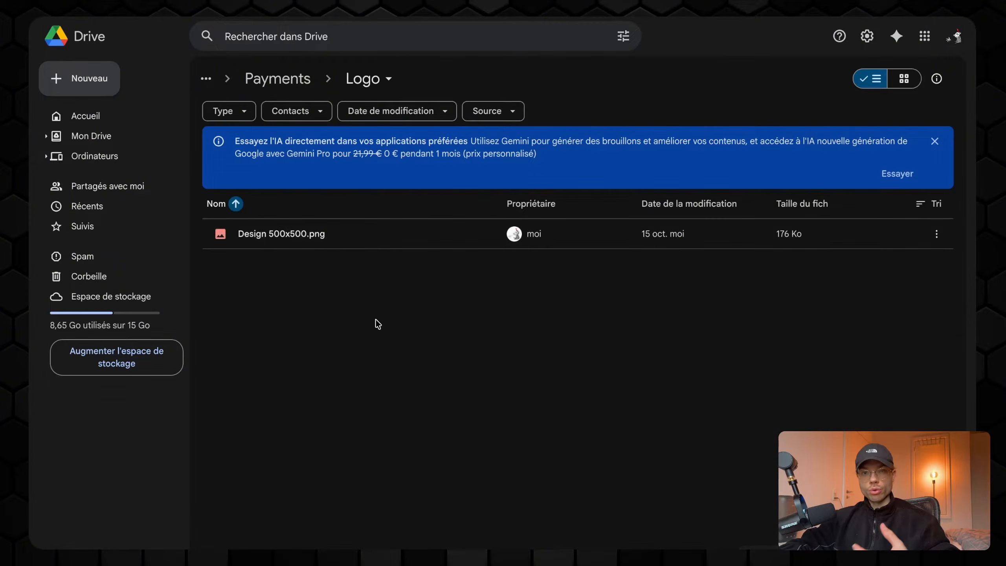
{"action": "double_click", "coordinate": [347, 244]}
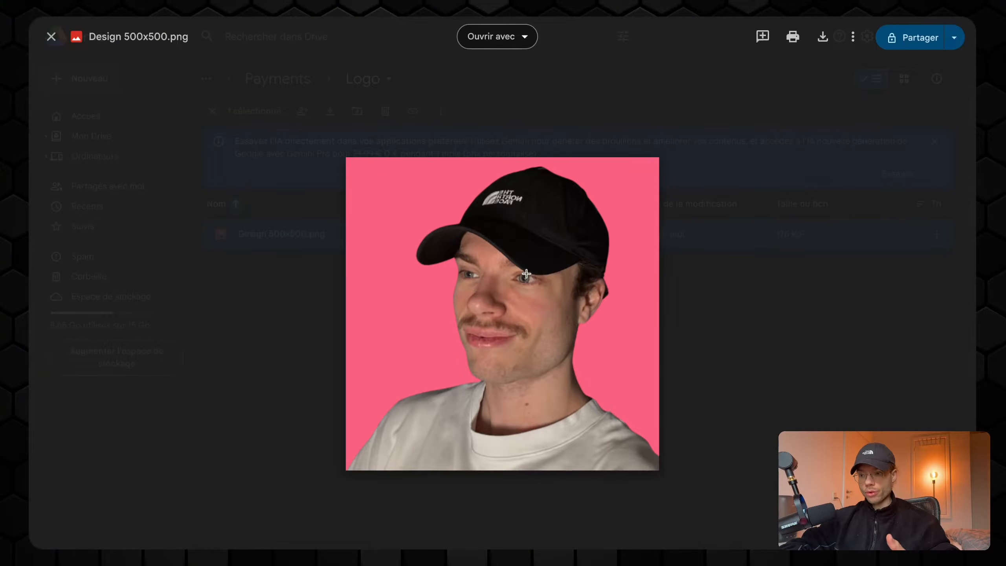
{"action": "left_click", "coordinate": [839, 117]}
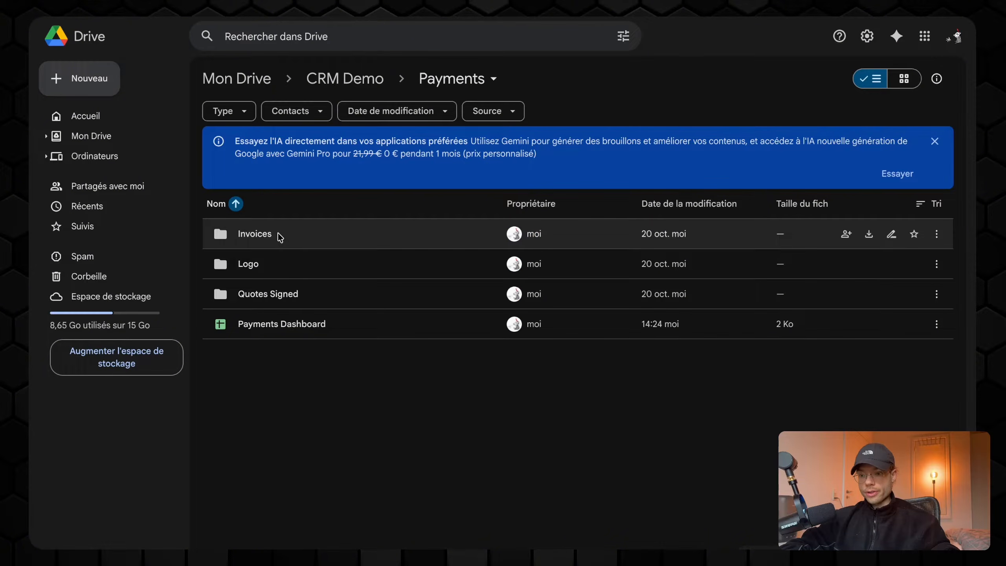
{"action": "double_click", "coordinate": [279, 234]}
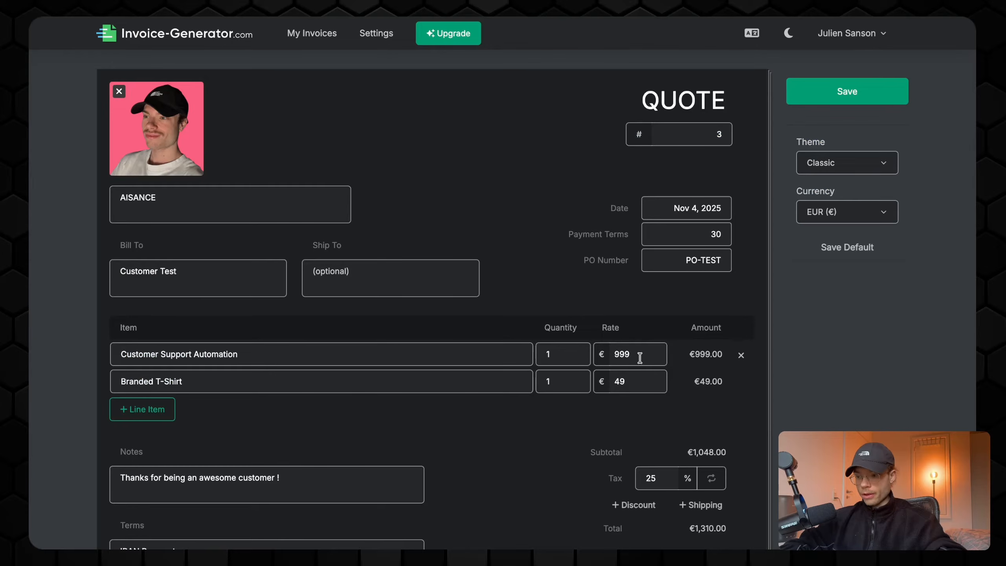
In the Invoice-Generator quote, set the Customer Support Automation rate to €1099 and the Branded T-Shirt rate to €39
{"action": "scroll", "coordinate": [576, 293], "scroll_direction": "down", "scroll_amount": 2}
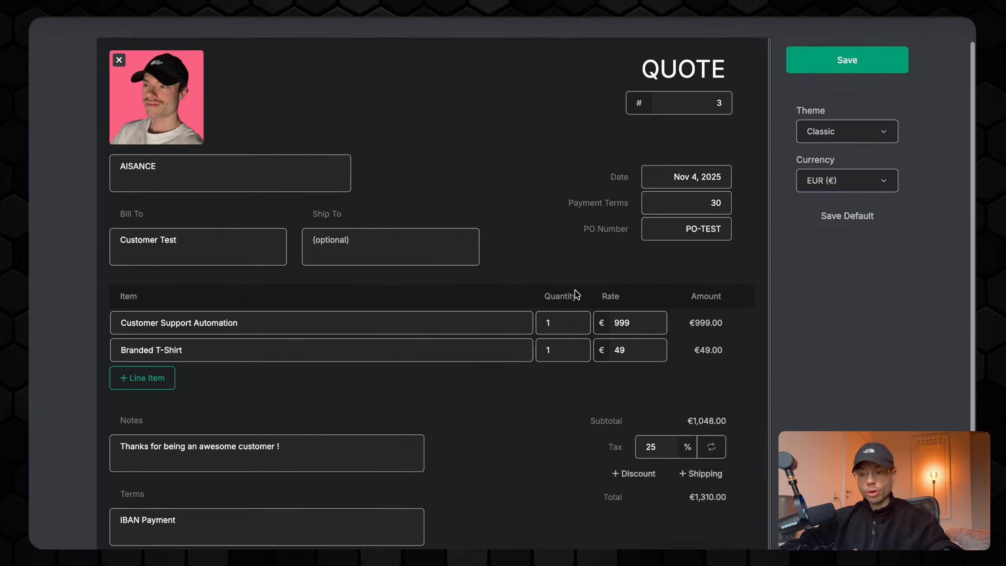
{"action": "scroll", "coordinate": [576, 293], "scroll_direction": "up", "scroll_amount": 2}
{"action": "left_click_drag", "start_coordinate": [631, 351], "coordinate": [600, 352]}
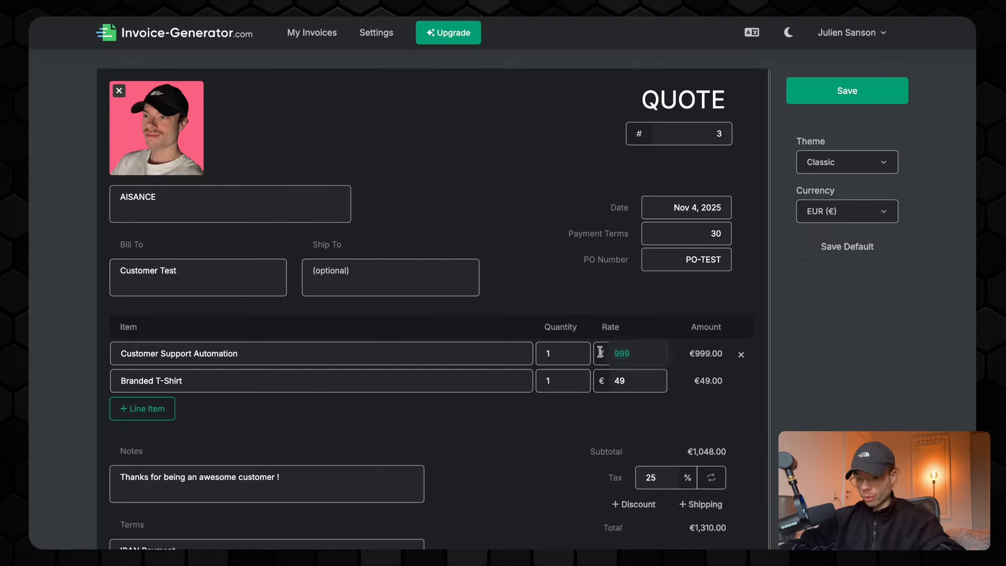
{"action": "type", "text": "1099"}
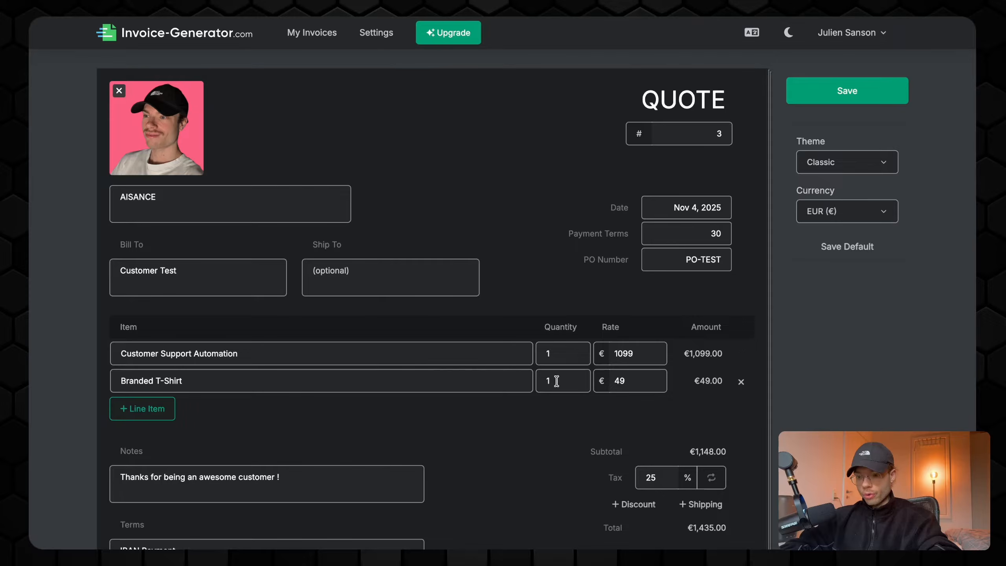
{"action": "left_click_drag", "start_coordinate": [628, 381], "coordinate": [608, 380]}
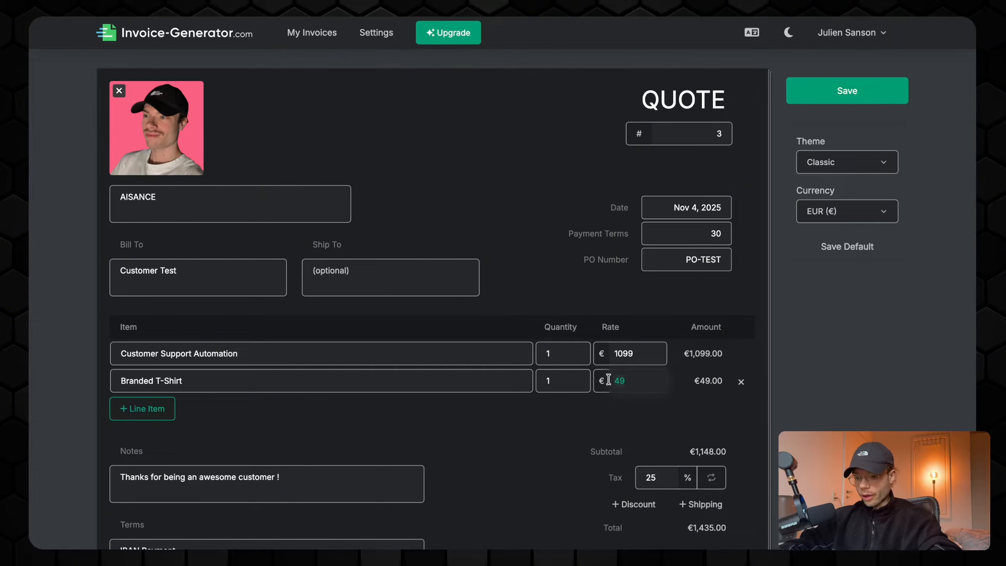
{"action": "type", "text": "39"}
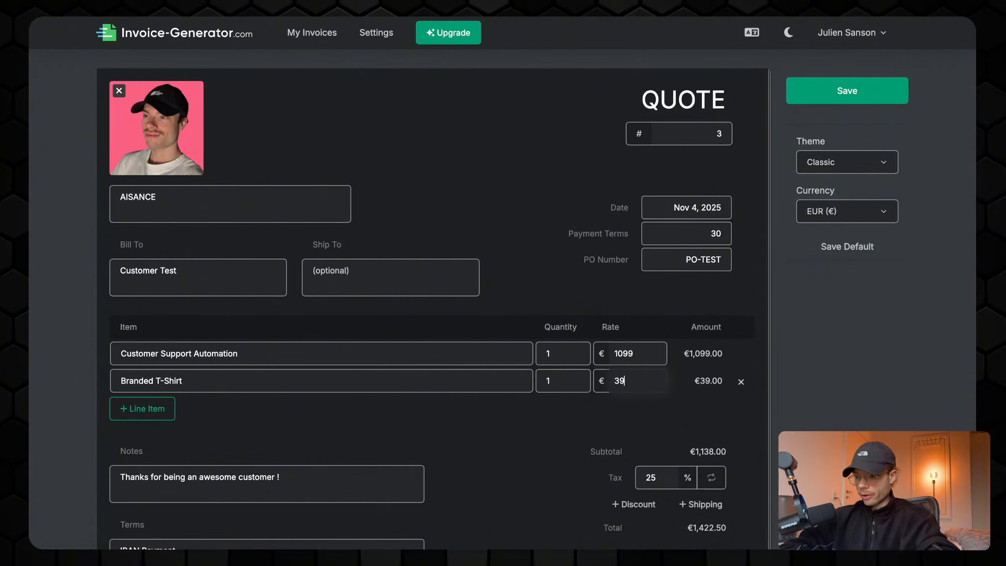
Save the quote and download it as a PDF, then review its totals, notes and terms
{"action": "left_click", "coordinate": [835, 91]}
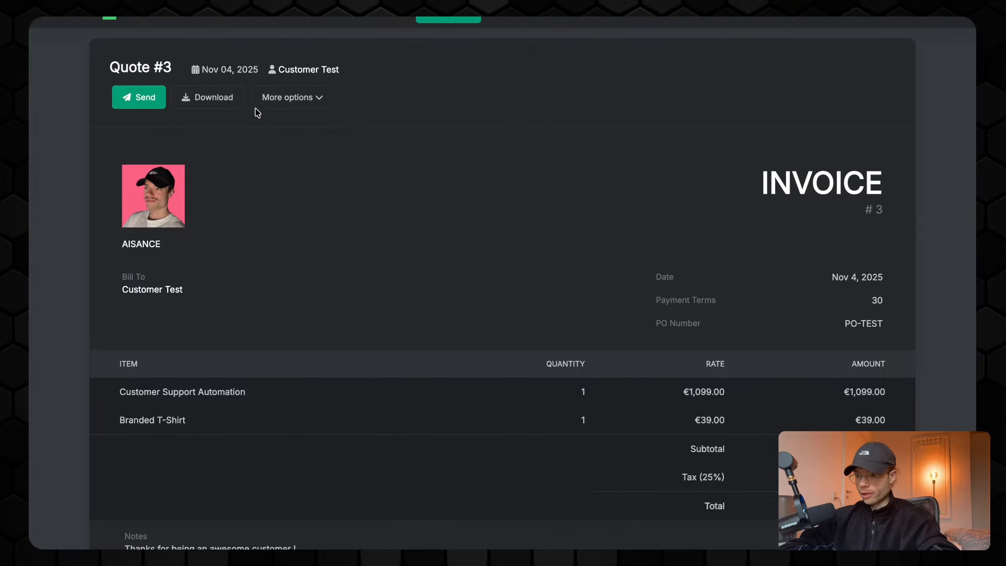
{"action": "left_click", "coordinate": [232, 99]}
{"action": "scroll", "coordinate": [487, 402], "scroll_direction": "down", "scroll_amount": 5}
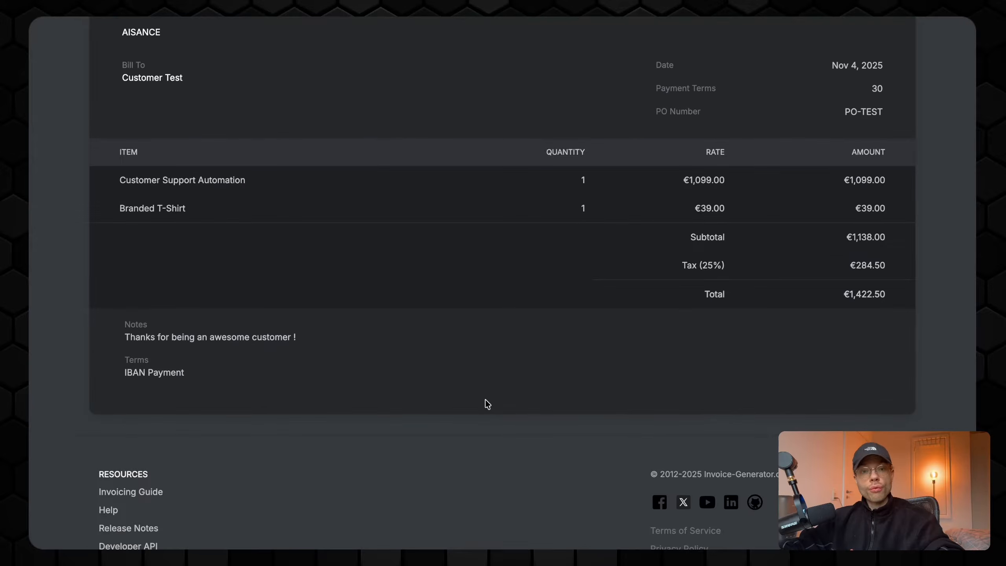
Switch to Google Drive and upload Quote 3.pdf from Downloads into the Quotes Signed folder
{"action": "mouse_move", "coordinate": [31, 303]}
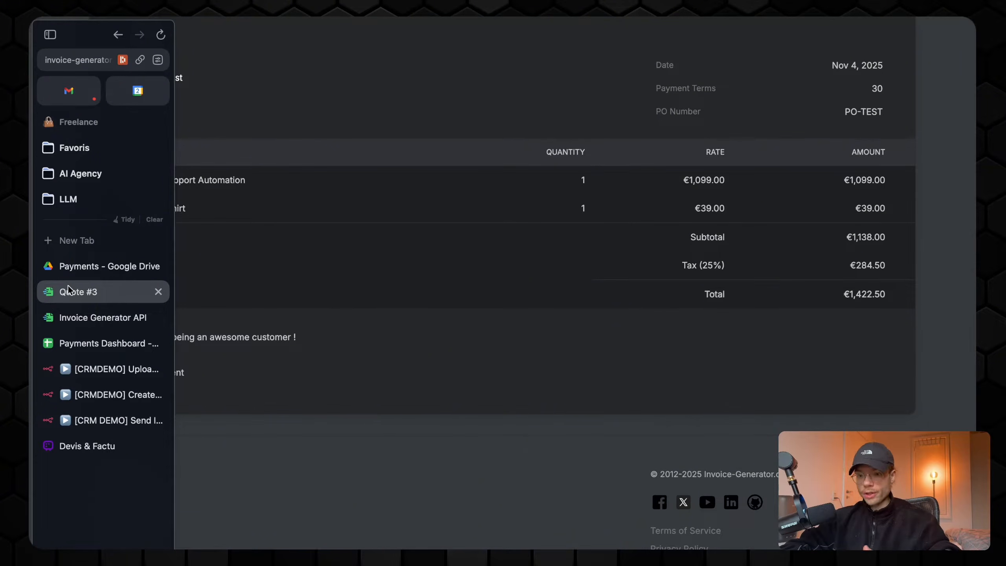
{"action": "left_click", "coordinate": [72, 266]}
{"action": "left_click", "coordinate": [272, 295]}
{"action": "double_click", "coordinate": [272, 295]}
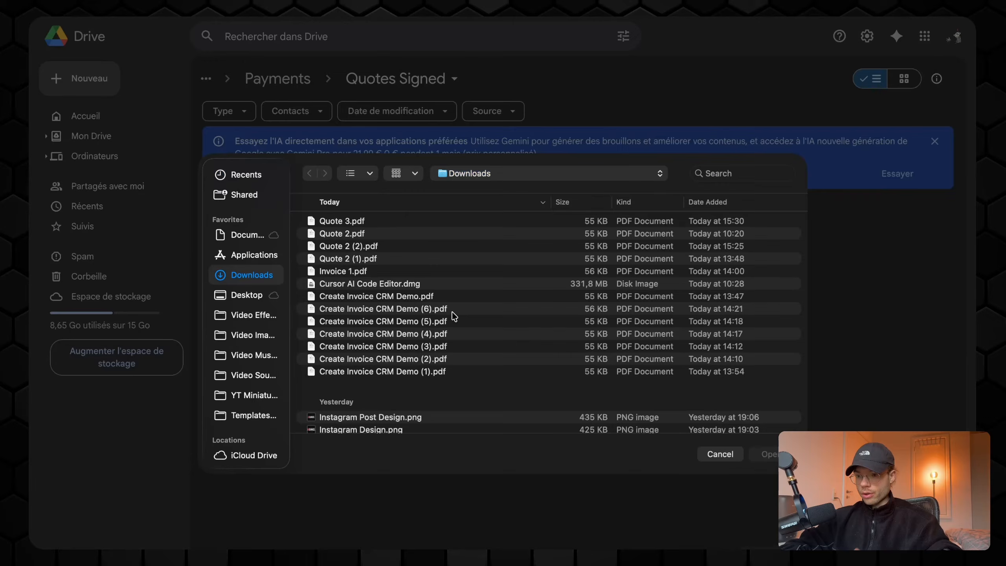
{"action": "double_click", "coordinate": [354, 221]}
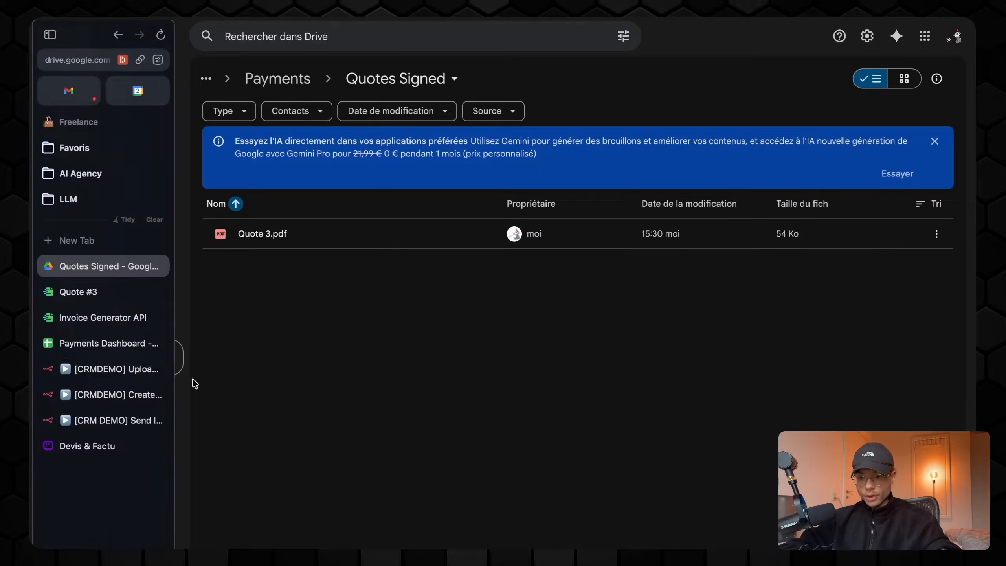
In n8n's [CRMDEMO] Upload Quote to Database workflow, review the Google Drive Trigger's polling, folder and Watch For settings, and run the trigger
{"action": "mouse_move", "coordinate": [68, 353]}
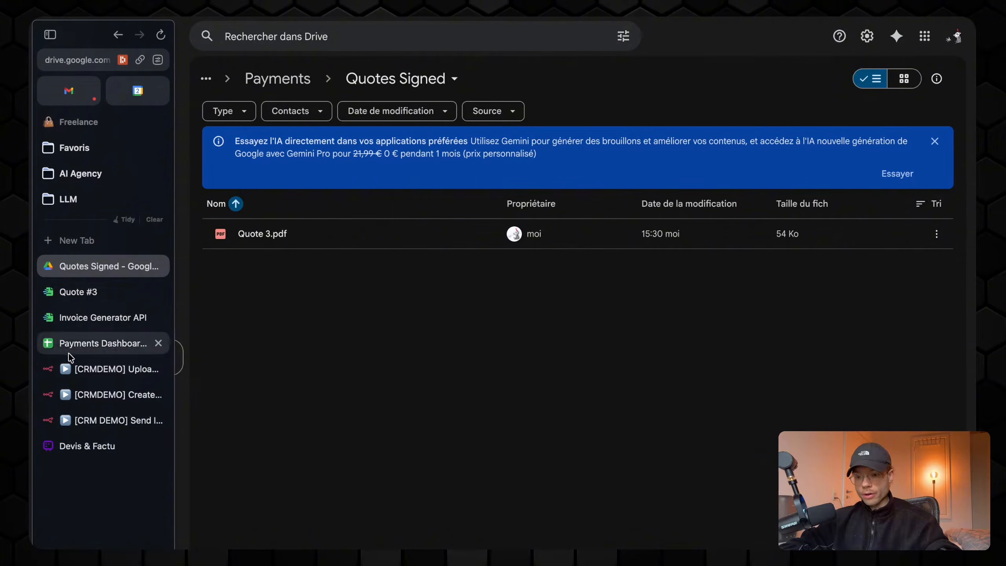
{"action": "left_click", "coordinate": [96, 369]}
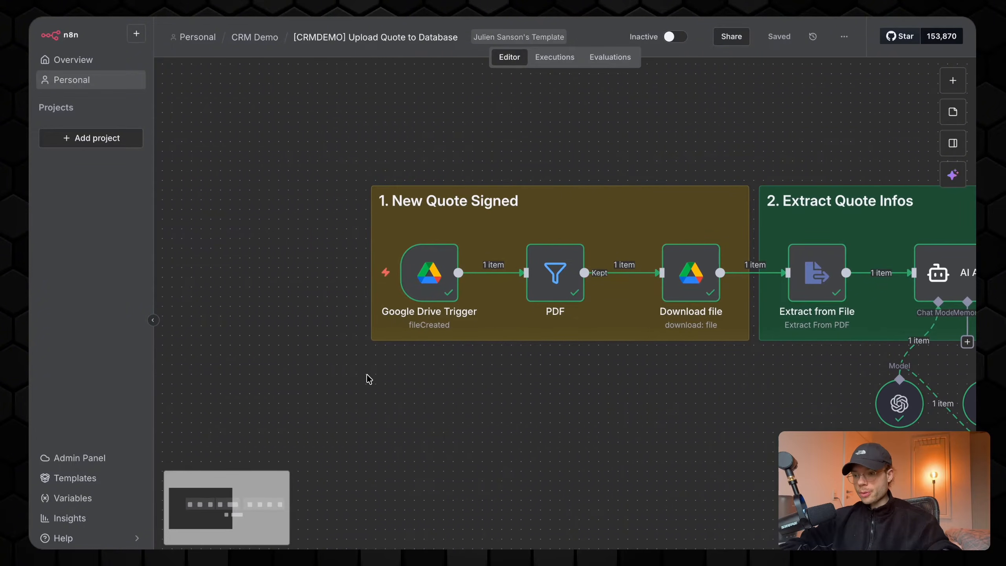
{"action": "double_click", "coordinate": [423, 283]}
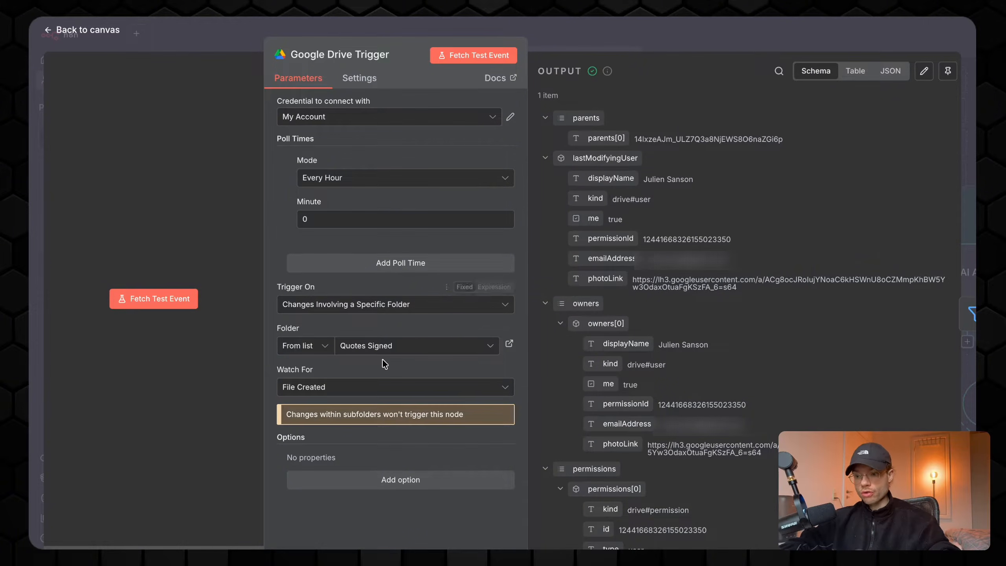
{"action": "left_click_drag", "start_coordinate": [283, 369], "coordinate": [318, 370]}
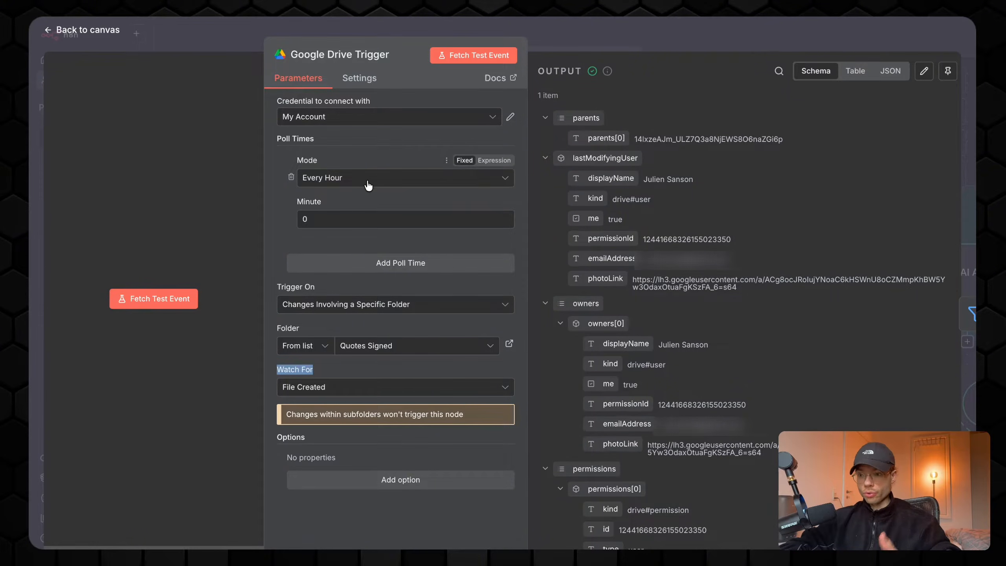
{"action": "left_click", "coordinate": [403, 122]}
{"action": "left_click", "coordinate": [403, 122]}
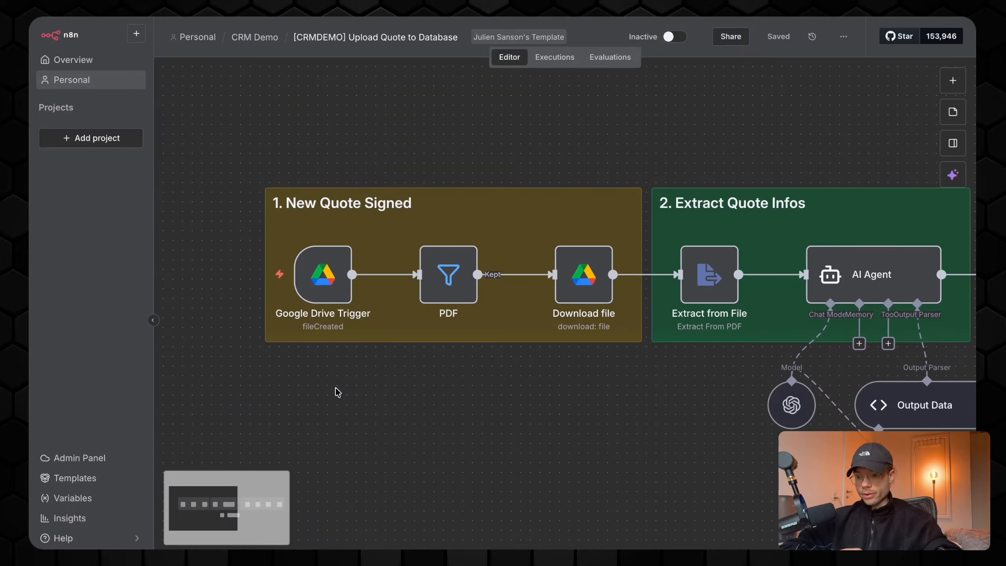
{"action": "left_click", "coordinate": [297, 231]}
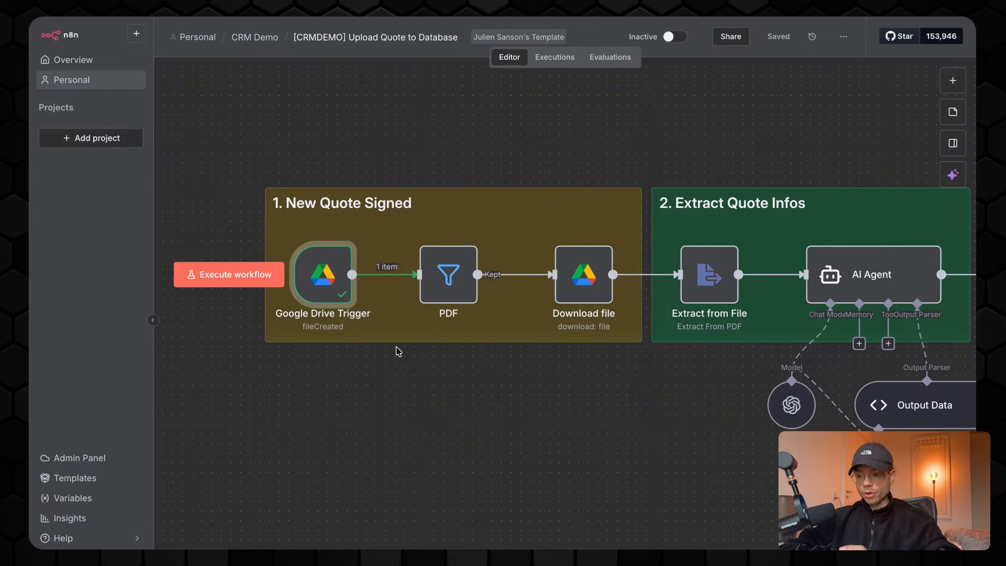
Run the PDF filter node and check its mimeType condition against the input's application/pdf value
{"action": "mouse_move", "coordinate": [444, 293]}
{"action": "scroll", "coordinate": [441, 295], "scroll_direction": "up", "scroll_amount": 3}
{"action": "double_click", "coordinate": [414, 196]}
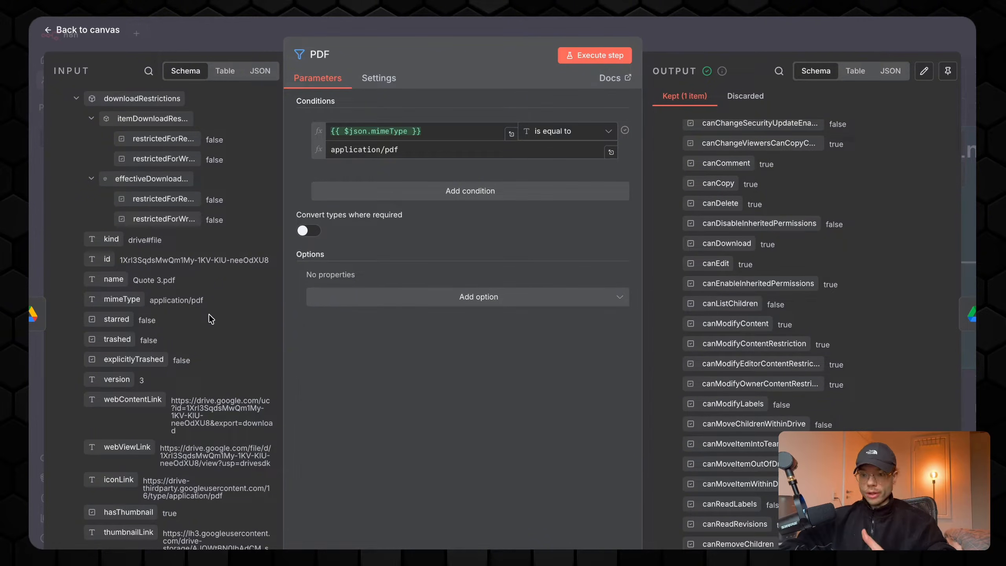
{"action": "left_click_drag", "start_coordinate": [152, 298], "coordinate": [218, 302]}
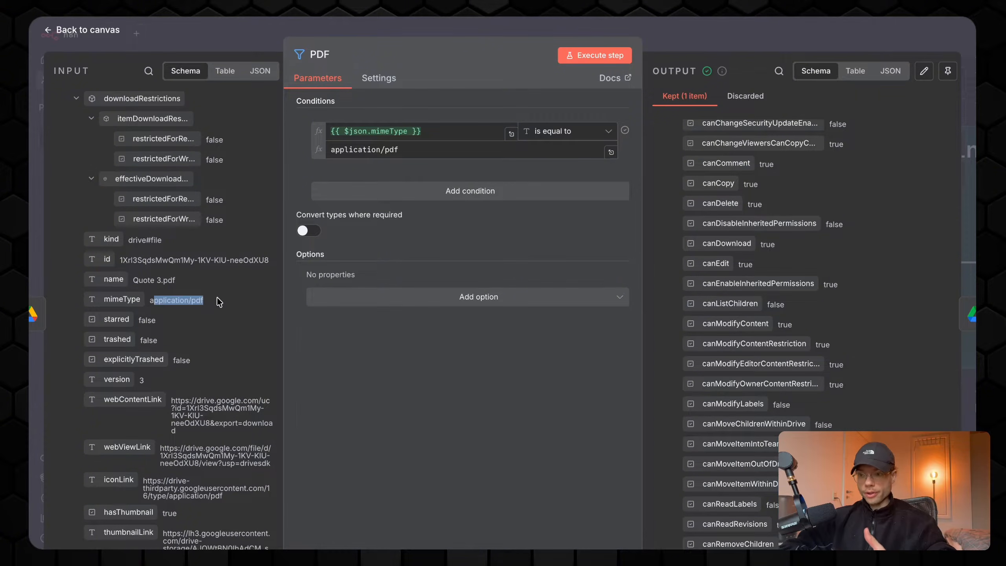
{"action": "left_click", "coordinate": [219, 302]}
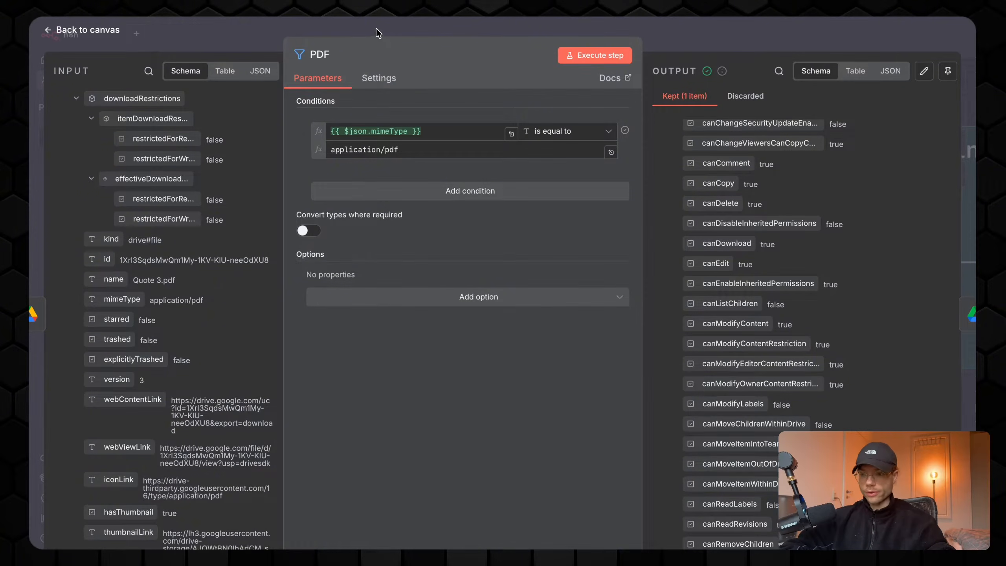
{"action": "key", "text": "Escape"}
Run the Download file node and open it to review its file ID parameter and binary output
{"action": "scroll", "coordinate": [555, 289], "scroll_direction": "right", "scroll_amount": 4}
{"action": "mouse_move", "coordinate": [499, 210]}
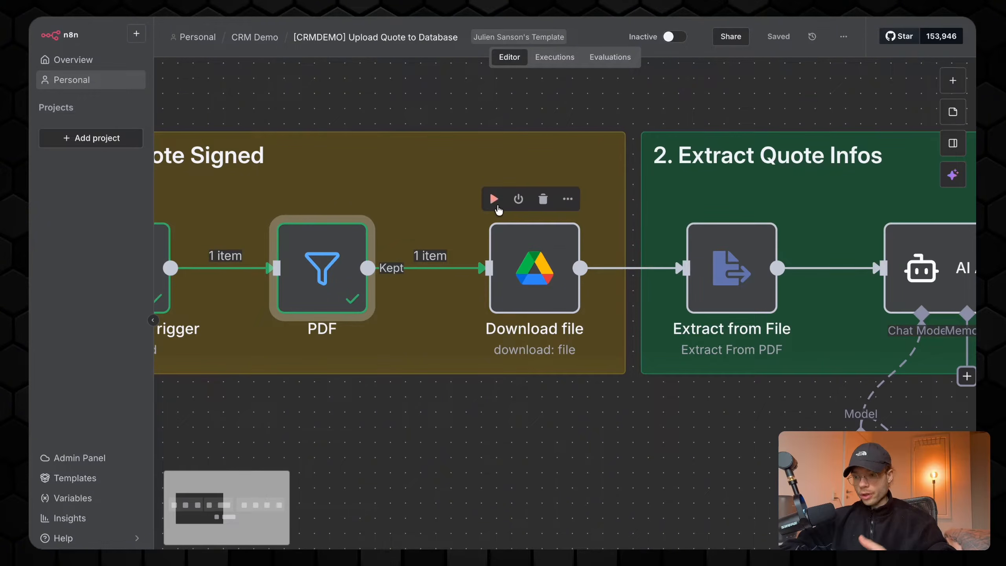
{"action": "left_click", "coordinate": [495, 201]}
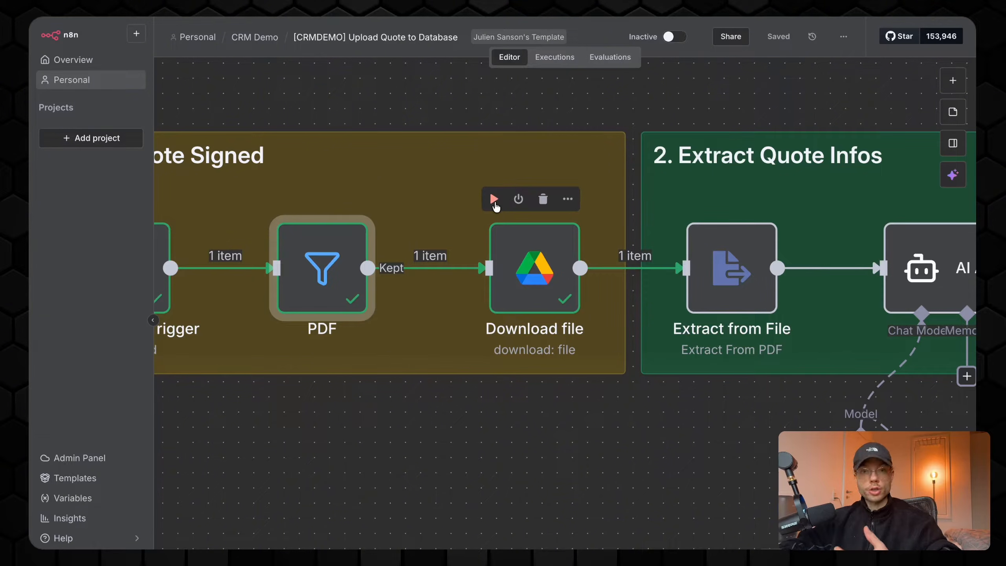
{"action": "double_click", "coordinate": [550, 271]}
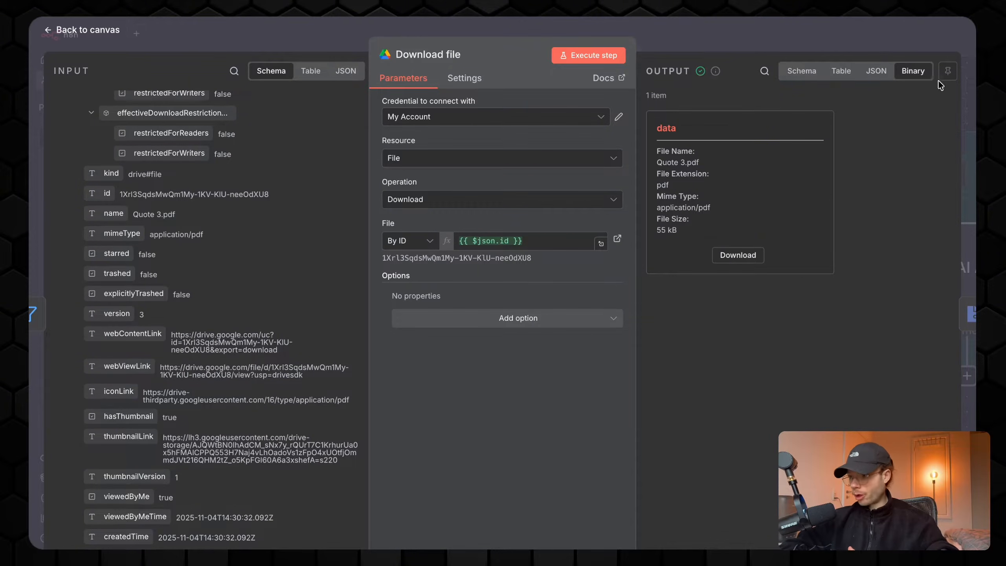
Download the node's output file and highlight the rates and amounts of both quote line items in the PDF
{"action": "left_click", "coordinate": [738, 255]}
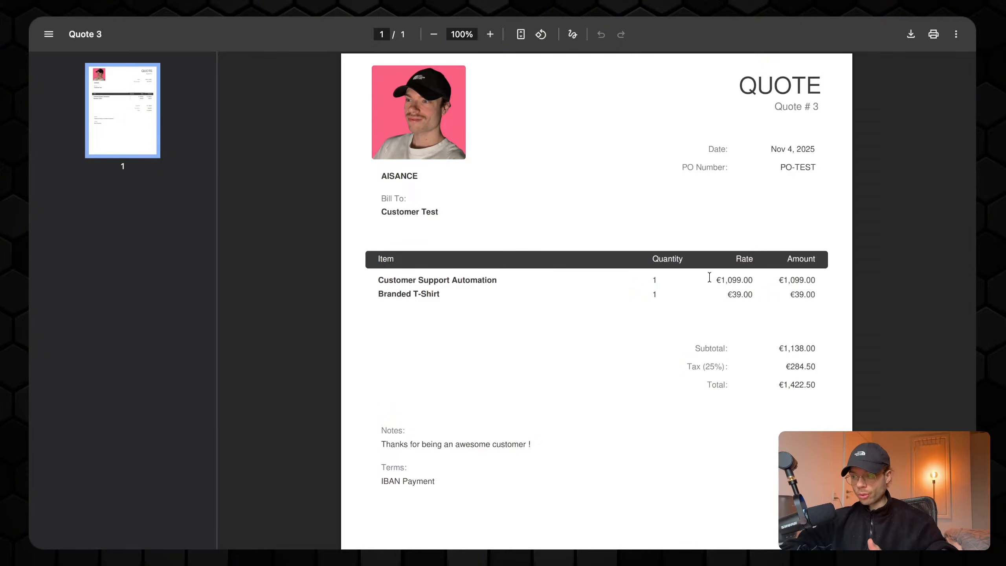
{"action": "left_click_drag", "start_coordinate": [713, 279], "coordinate": [818, 279]}
{"action": "left_click_drag", "start_coordinate": [725, 293], "coordinate": [807, 294]}
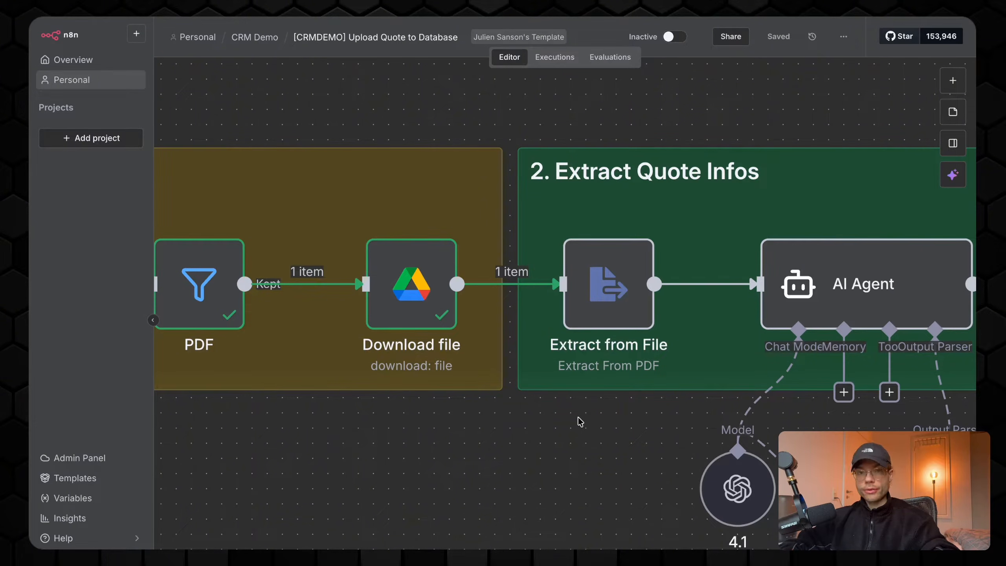
Open the Extract from File node and choose Extract From PDF as its operation
{"action": "double_click", "coordinate": [609, 305]}
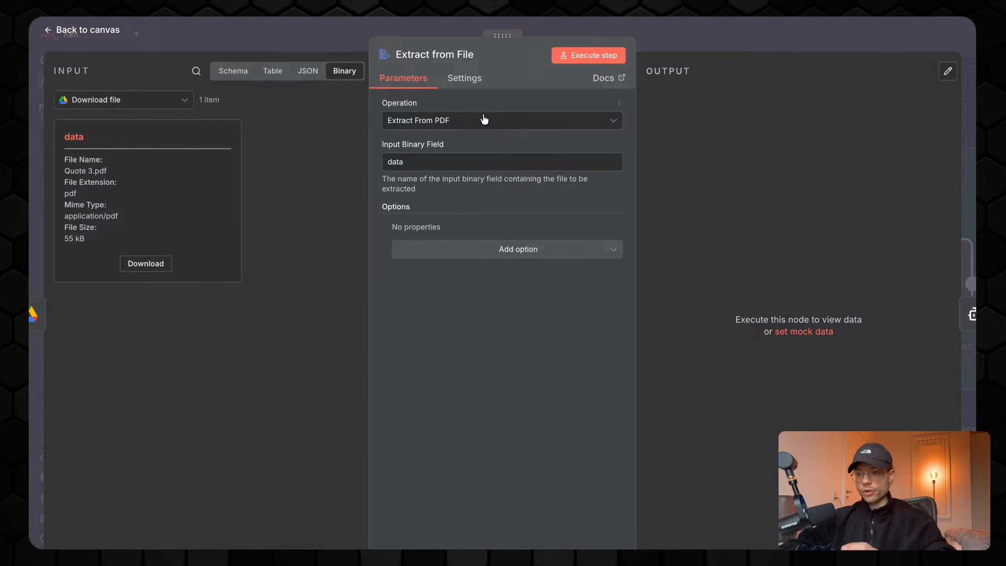
{"action": "left_click", "coordinate": [448, 124]}
{"action": "scroll", "coordinate": [476, 294], "scroll_direction": "down", "scroll_amount": 1}
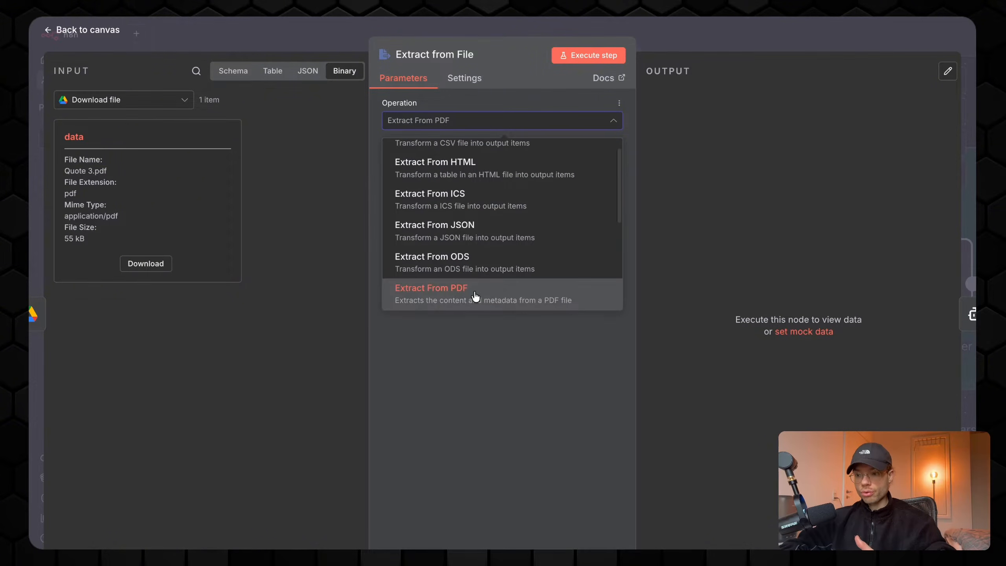
{"action": "left_click", "coordinate": [479, 296]}
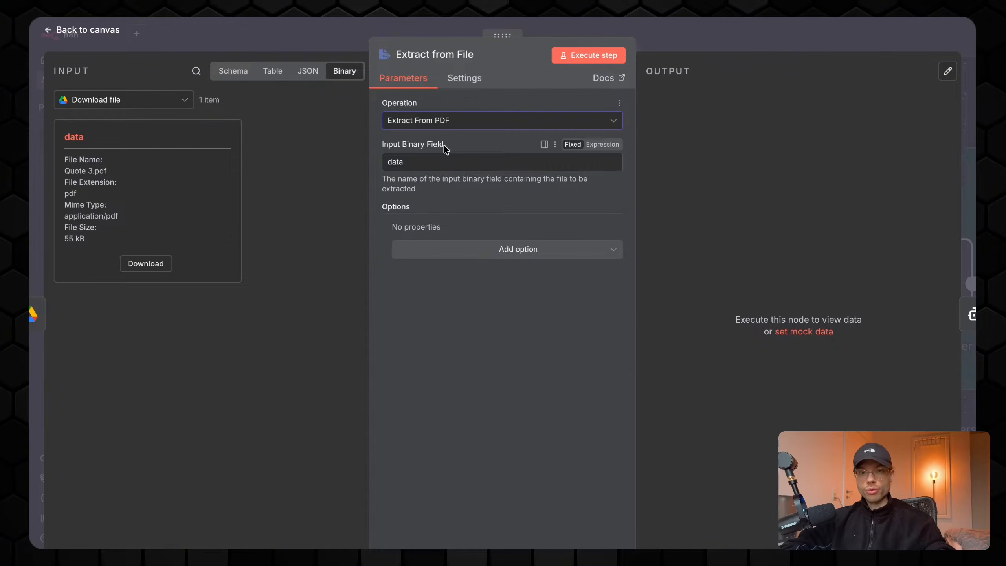
Review the node's input sources and compare the binary item's name, data, with the Input Binary Field value
{"action": "left_click", "coordinate": [159, 100]}
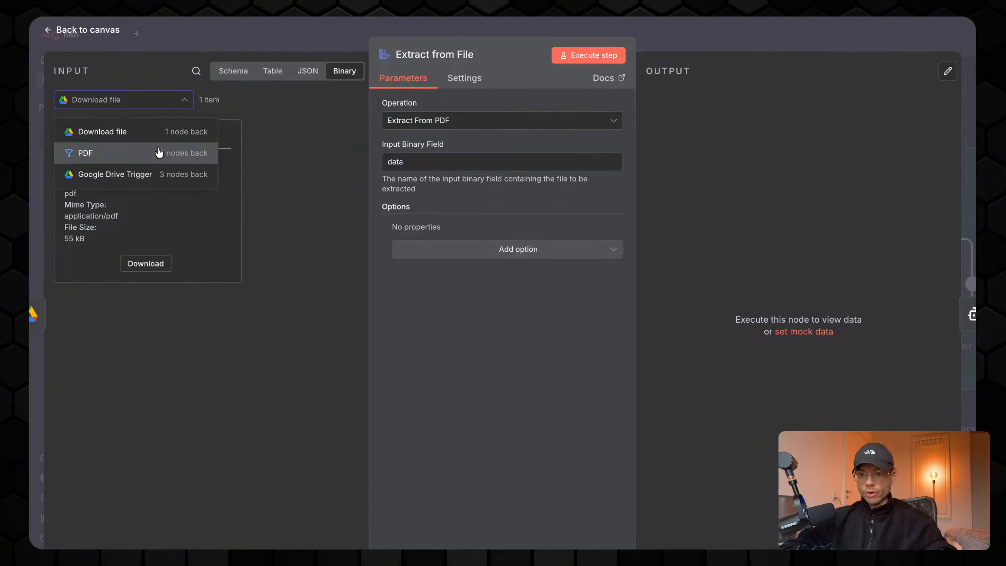
{"action": "left_click", "coordinate": [291, 126]}
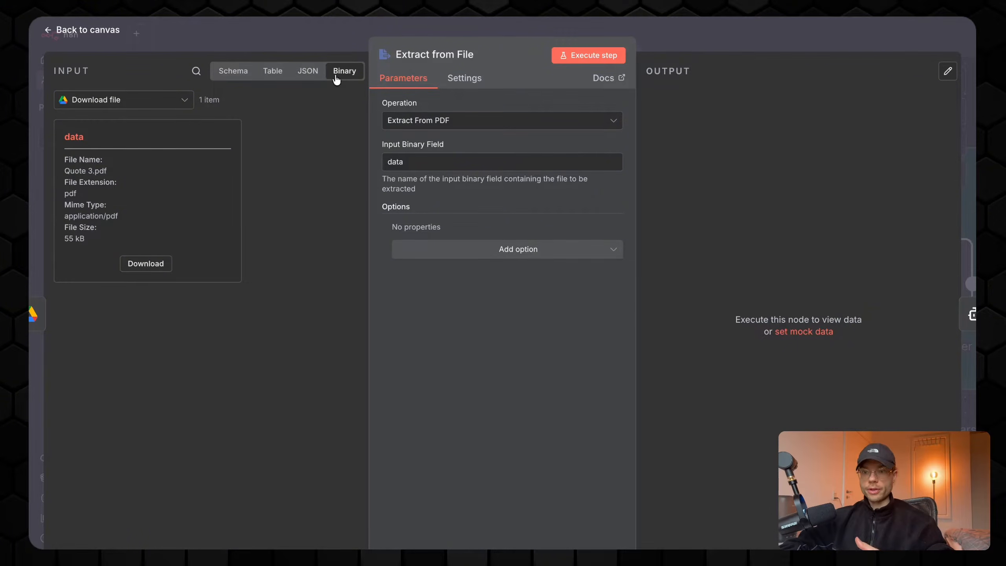
{"action": "left_click_drag", "start_coordinate": [69, 136], "coordinate": [102, 142]}
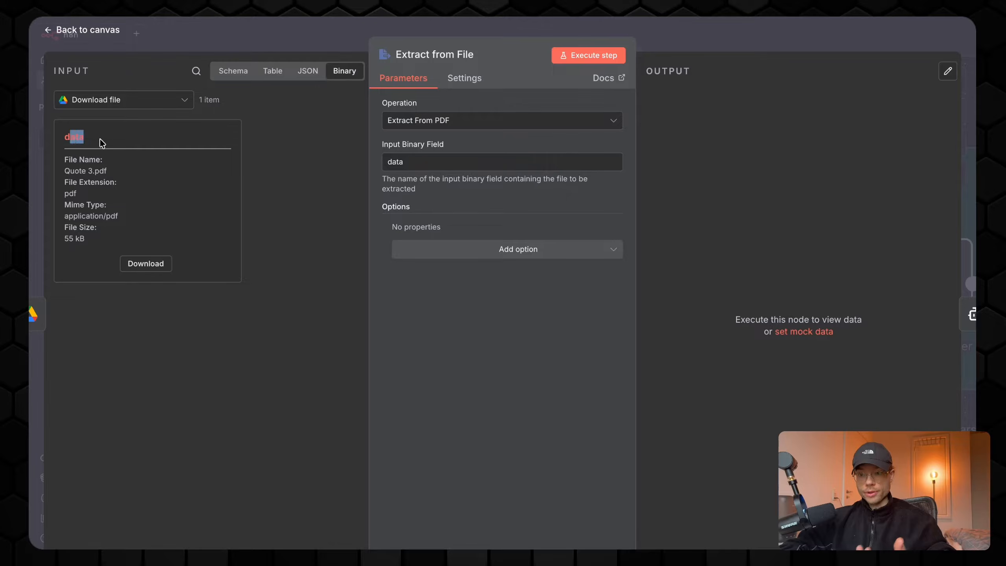
{"action": "double_click", "coordinate": [395, 161]}
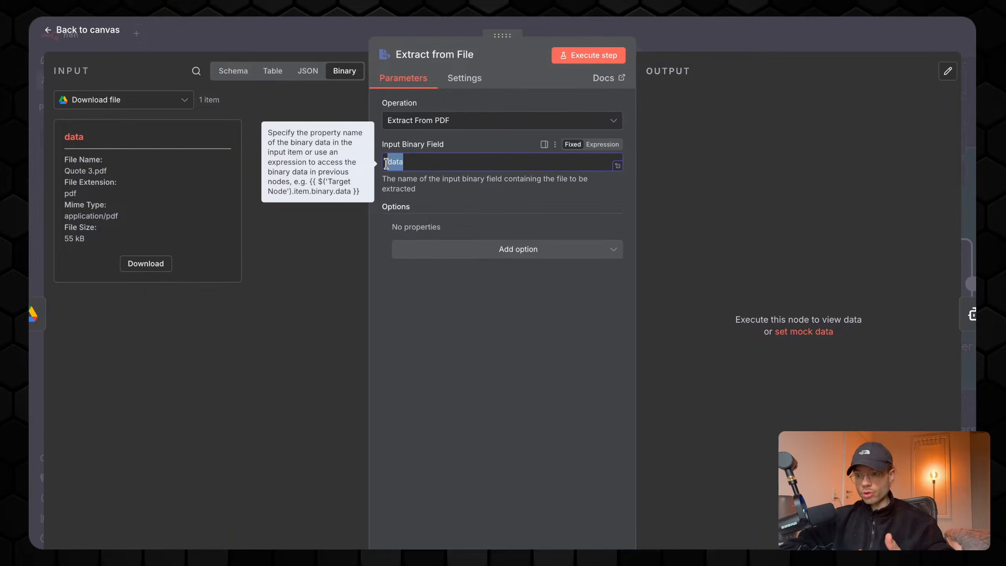
{"action": "left_click", "coordinate": [359, 277]}
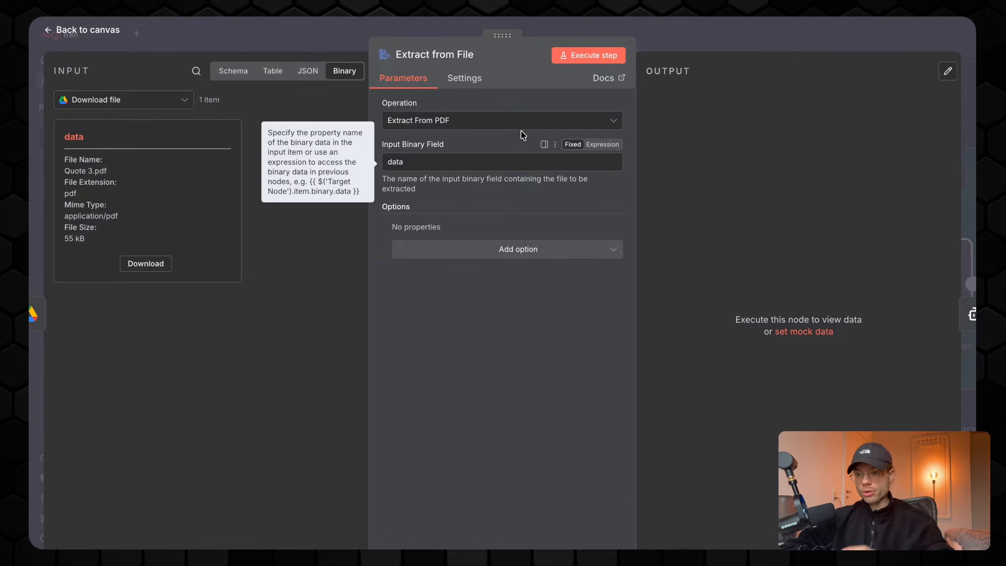
Run the Extract from File node, examine the extracted text in its output, and return to the canvas
{"action": "left_click", "coordinate": [576, 56]}
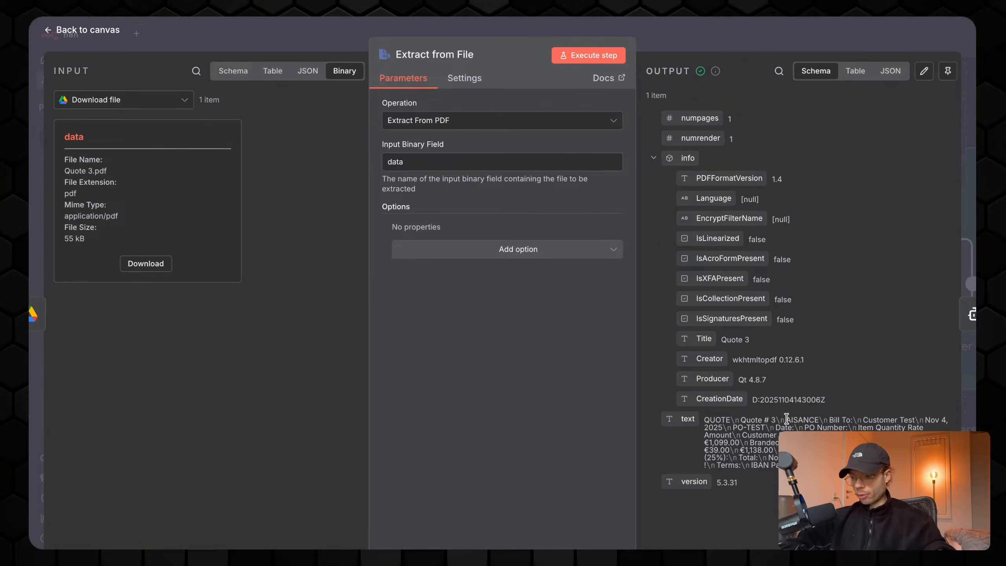
{"action": "left_click_drag", "start_coordinate": [786, 419], "coordinate": [827, 476]}
{"action": "left_click", "coordinate": [828, 476]}
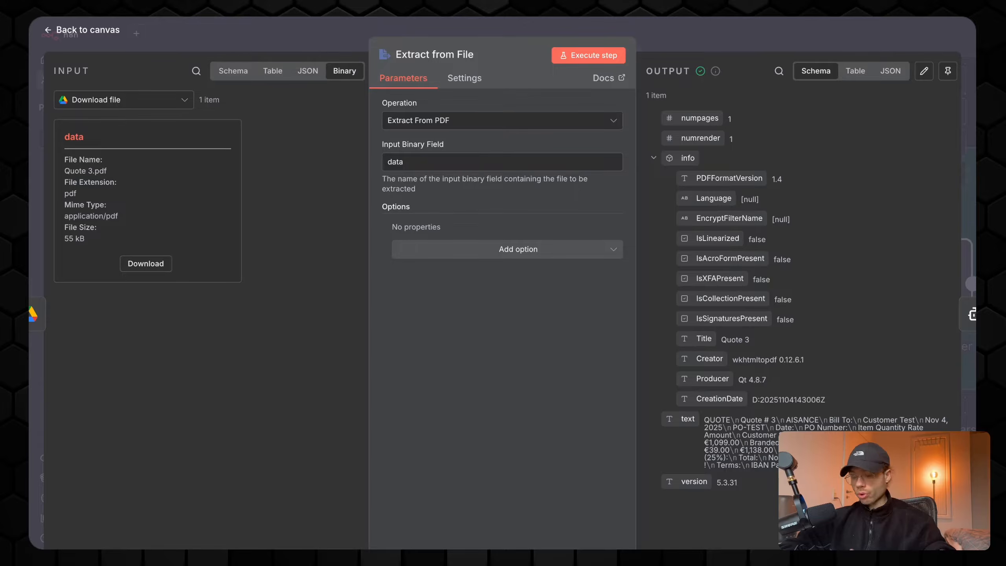
{"action": "scroll", "coordinate": [613, 443], "scroll_direction": "down", "scroll_amount": 1}
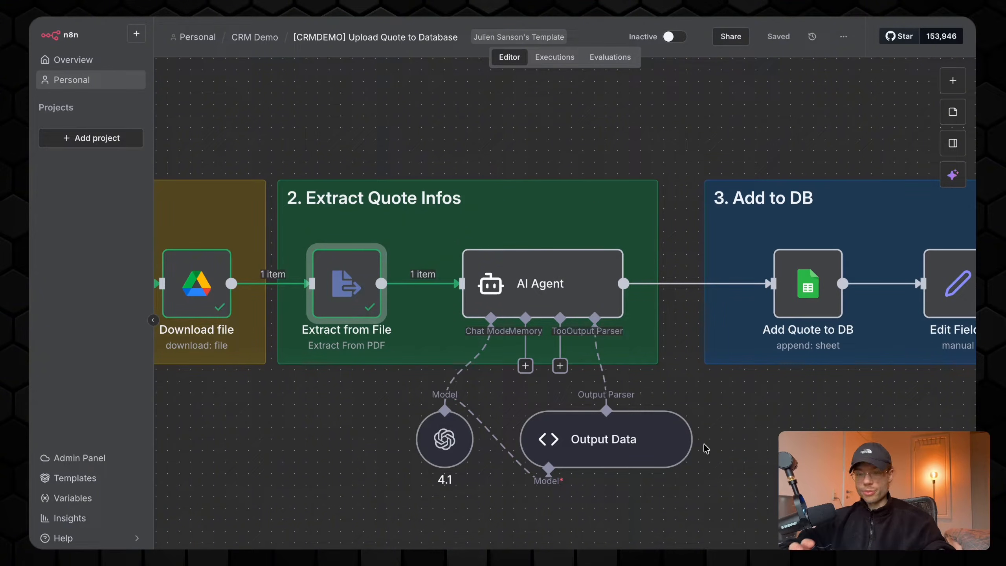
Open the AI Agent node and expand its System Message to examine the role and Output format sections
{"action": "mouse_move", "coordinate": [576, 264]}
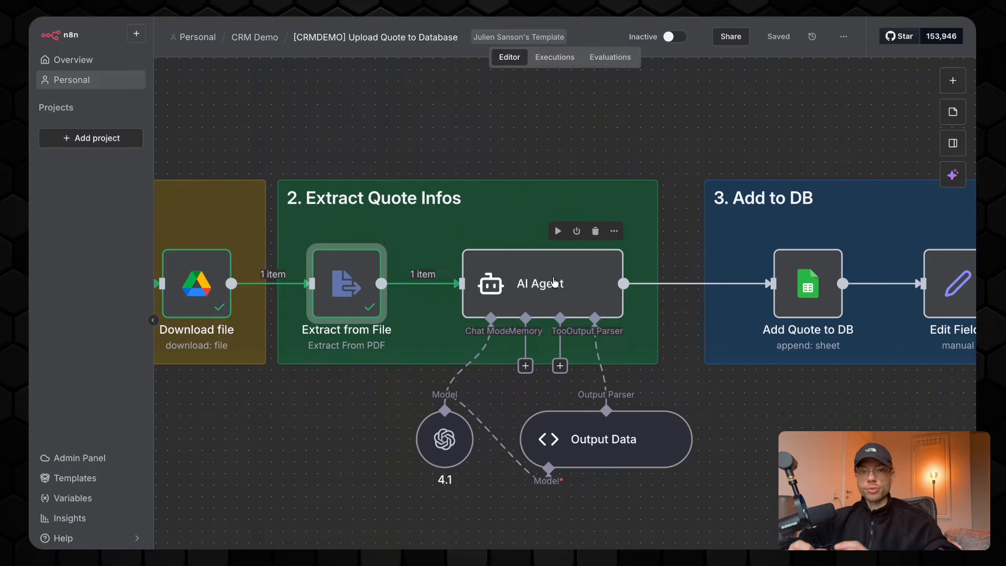
{"action": "double_click", "coordinate": [554, 282]}
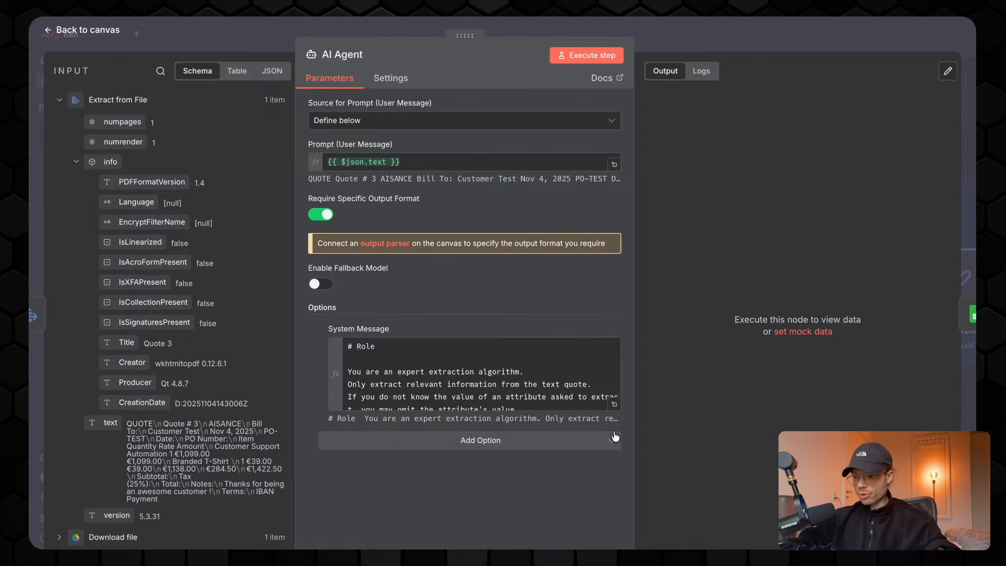
{"action": "left_click", "coordinate": [614, 404]}
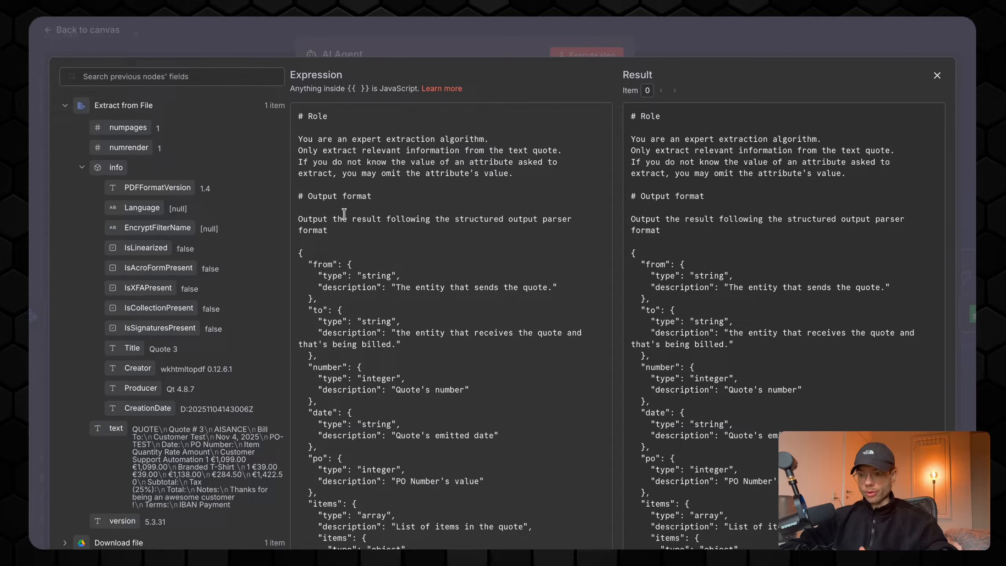
{"action": "left_click_drag", "start_coordinate": [307, 195], "coordinate": [391, 192]}
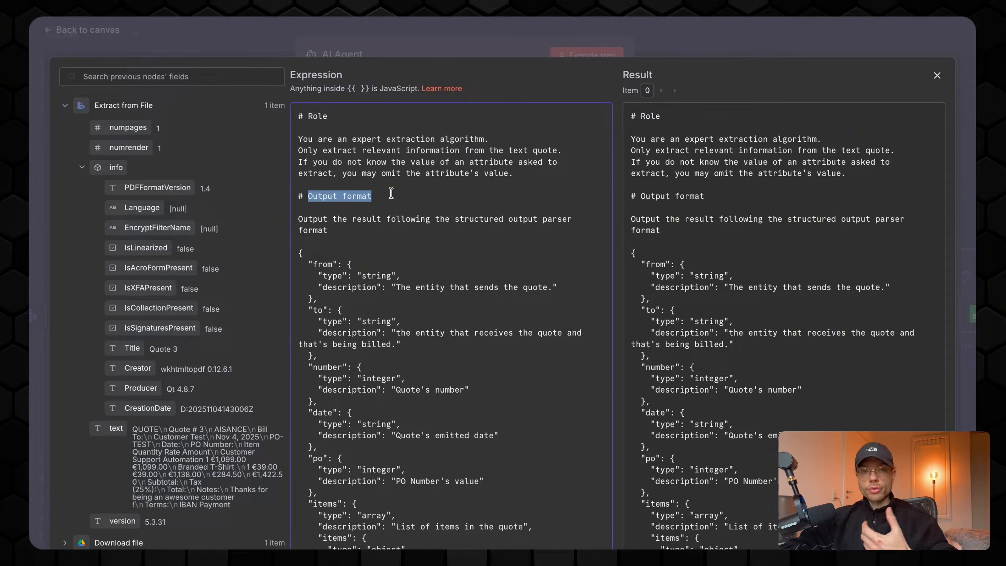
{"action": "left_click", "coordinate": [393, 250]}
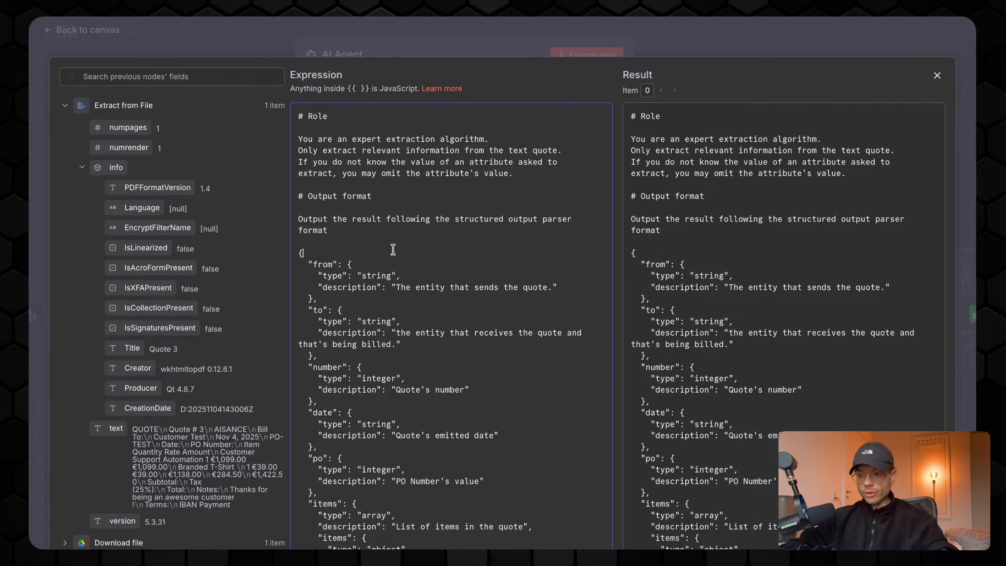
Skim the System Message's full JSON output schema from the sender field through the notes and terms fields
{"action": "scroll", "coordinate": [393, 249], "scroll_direction": "down", "scroll_amount": 10}
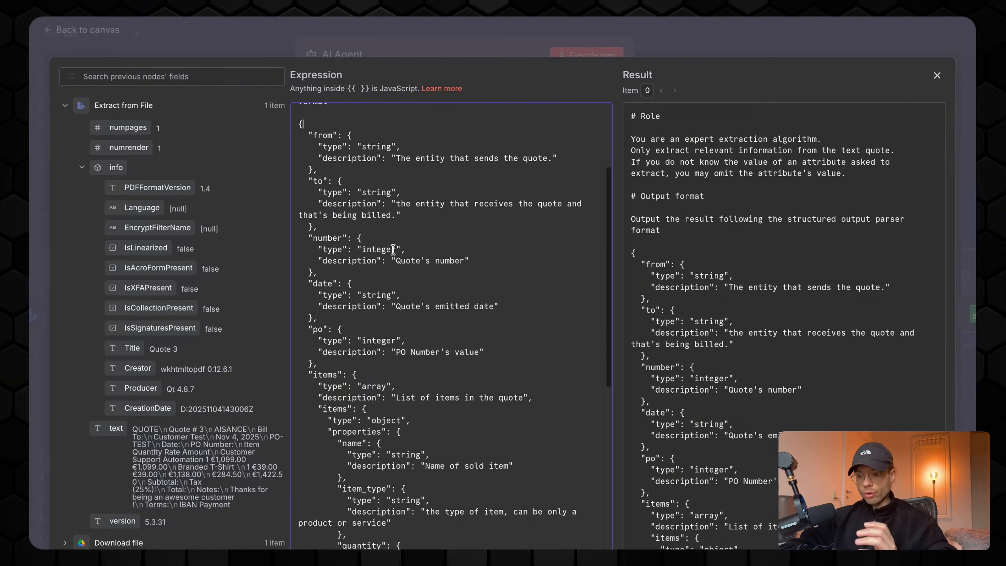
{"action": "scroll", "coordinate": [393, 250], "scroll_direction": "down", "scroll_amount": 4}
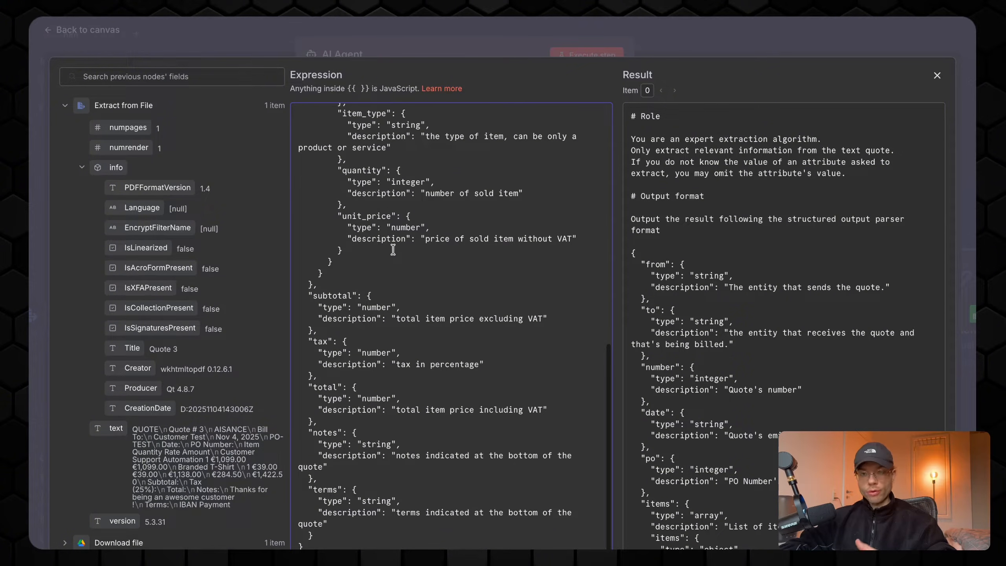
{"action": "scroll", "coordinate": [393, 249], "scroll_direction": "up", "scroll_amount": 12}
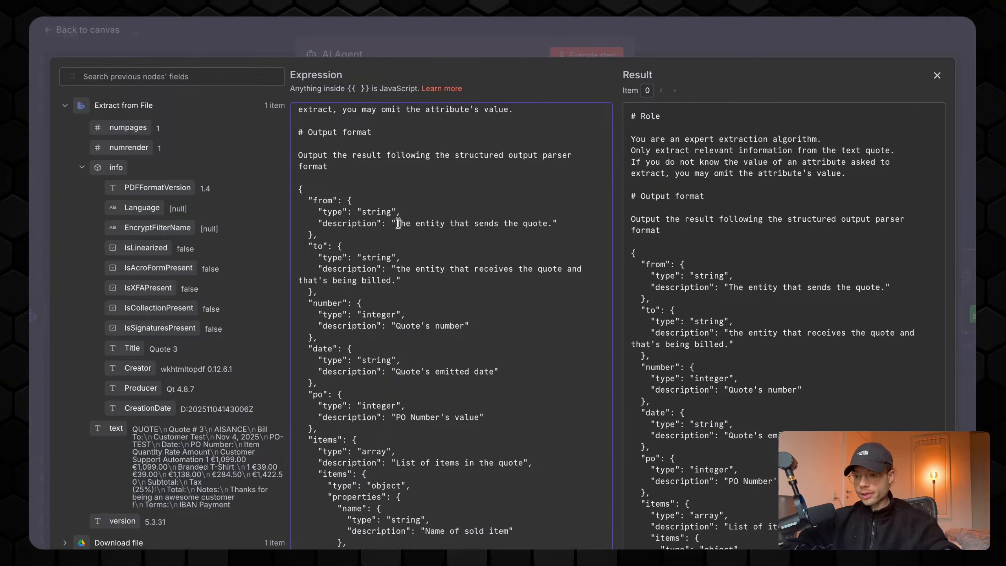
Examine the type and description of the from and to attributes in the output schema against the extracted quote text
{"action": "left_click_drag", "start_coordinate": [400, 224], "coordinate": [542, 224]}
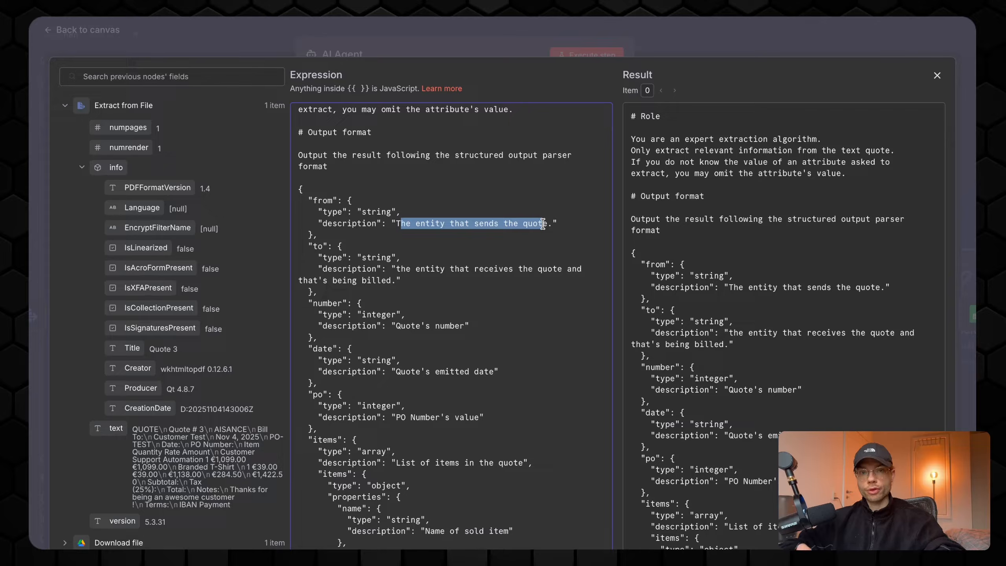
{"action": "left_click", "coordinate": [544, 194]}
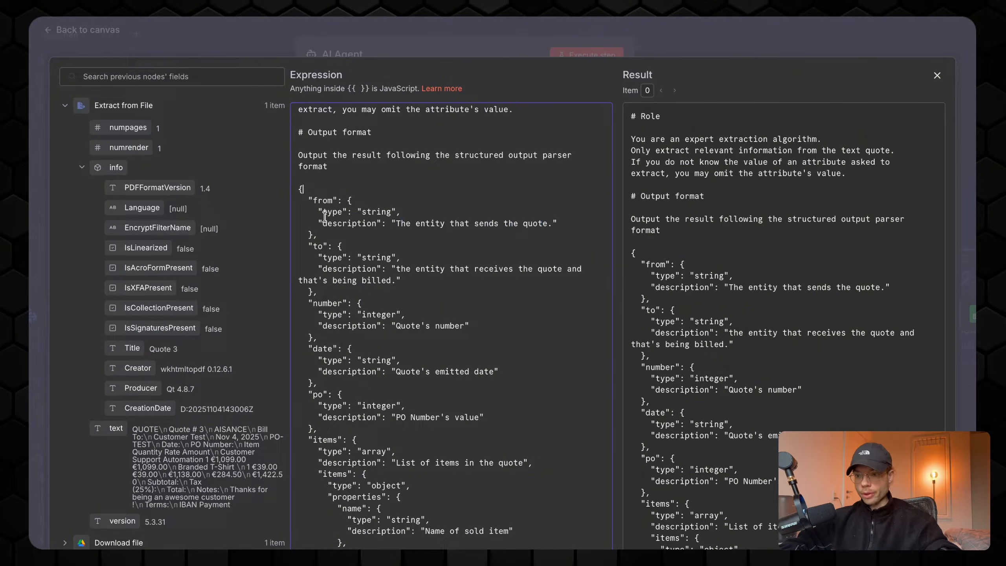
{"action": "left_click_drag", "start_coordinate": [312, 201], "coordinate": [397, 210]}
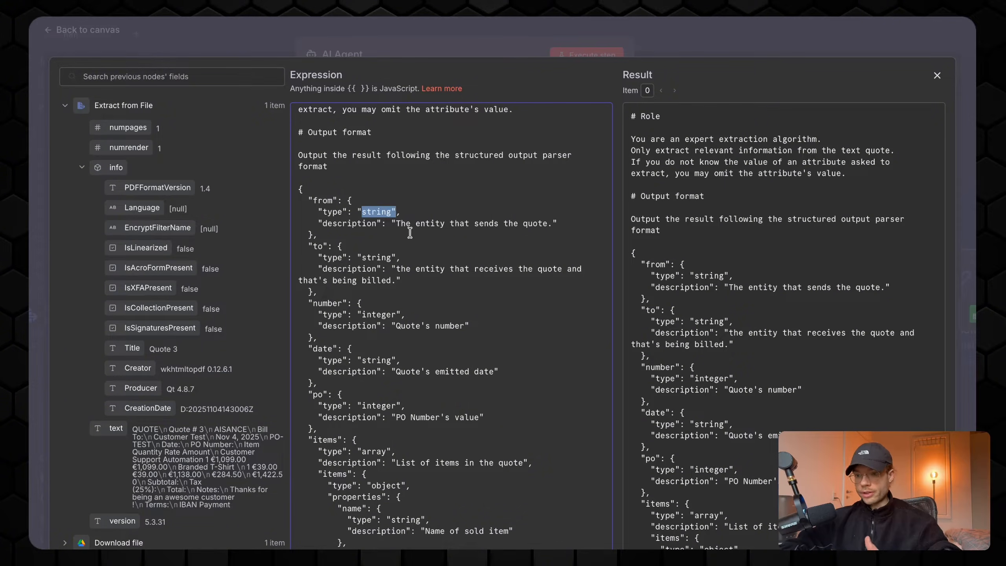
{"action": "left_click", "coordinate": [429, 231]}
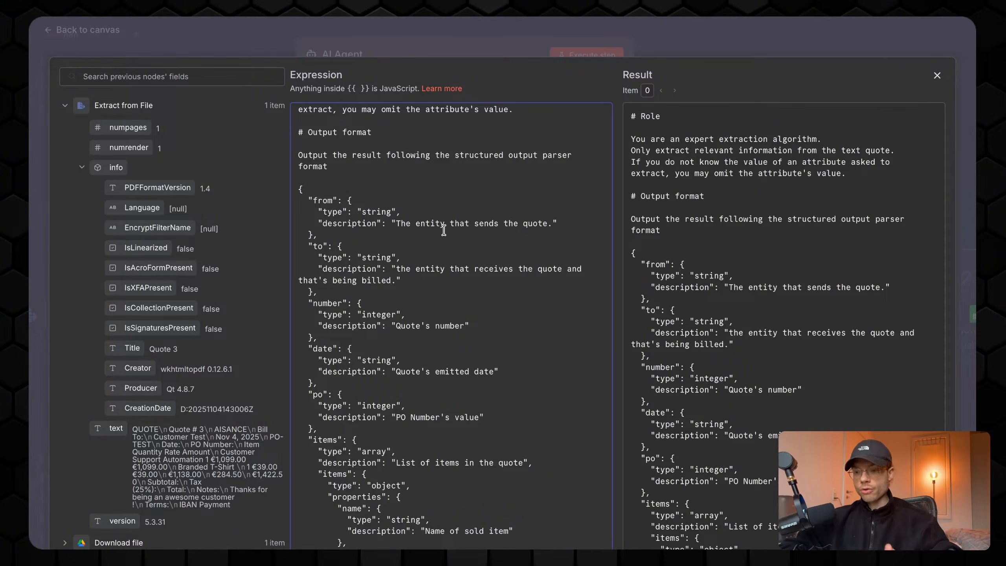
{"action": "left_click_drag", "start_coordinate": [317, 200], "coordinate": [325, 199]}
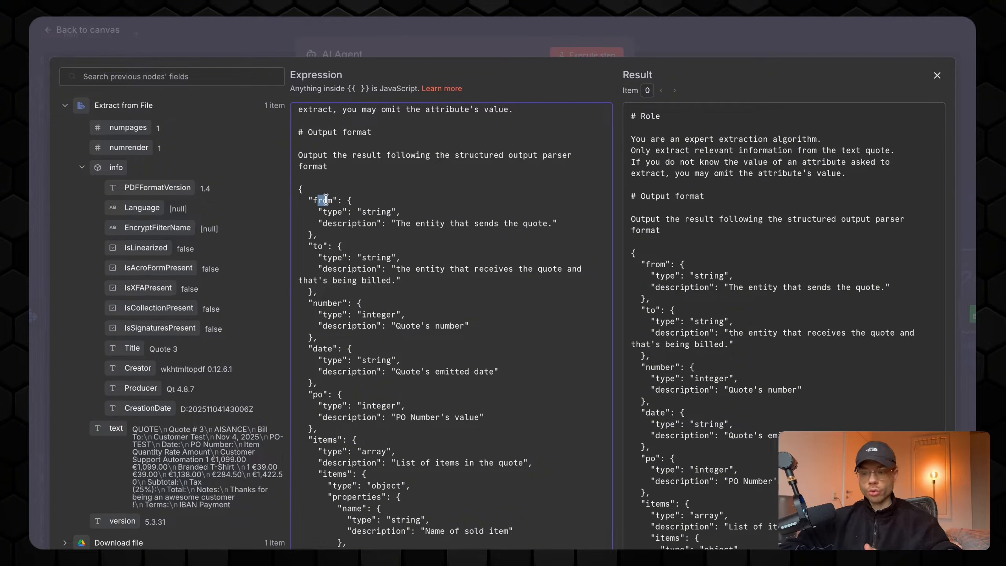
{"action": "left_click_drag", "start_coordinate": [214, 429], "coordinate": [248, 429]}
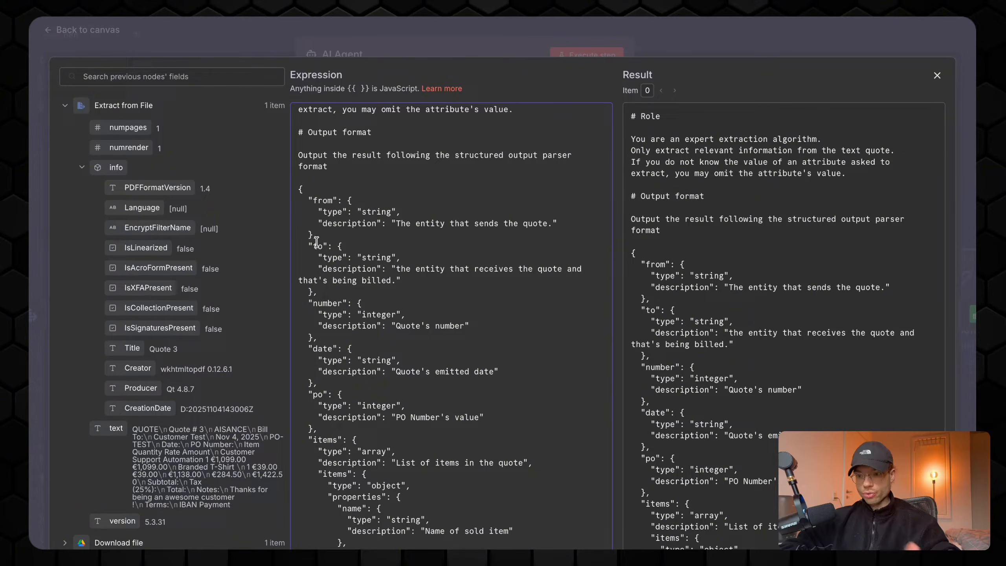
{"action": "left_click_drag", "start_coordinate": [313, 246], "coordinate": [318, 246]}
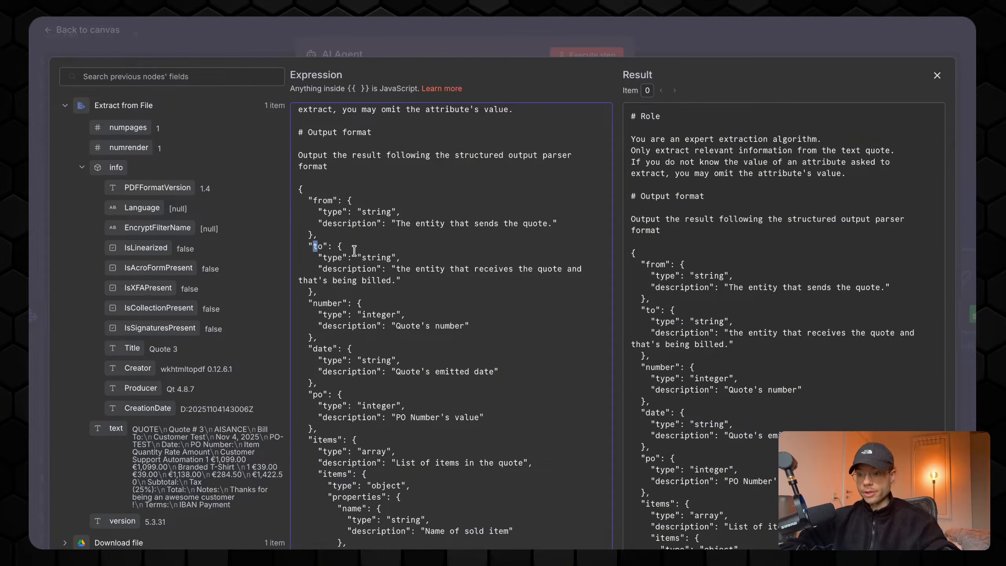
{"action": "left_click_drag", "start_coordinate": [361, 257], "coordinate": [388, 258]}
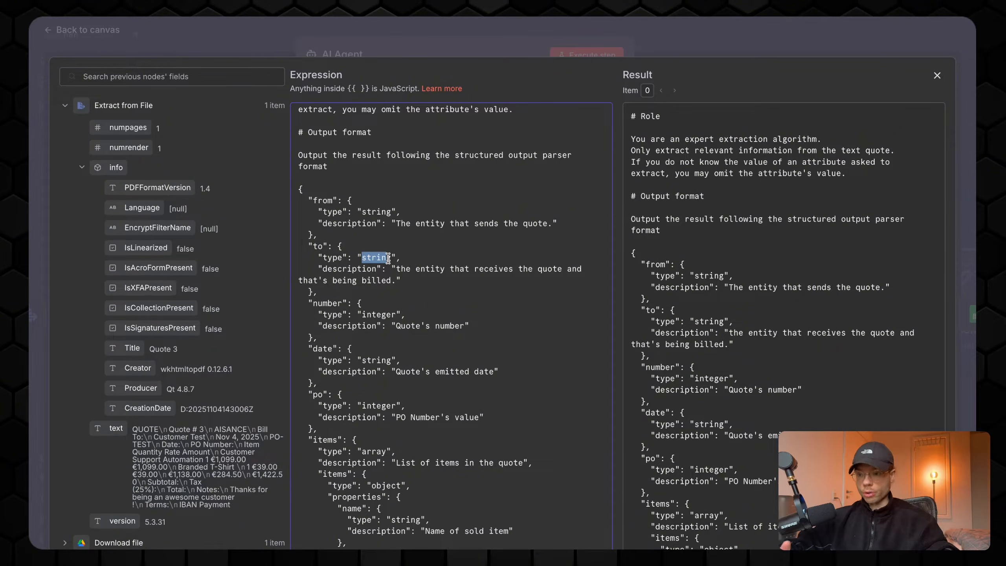
{"action": "left_click", "coordinate": [388, 257]}
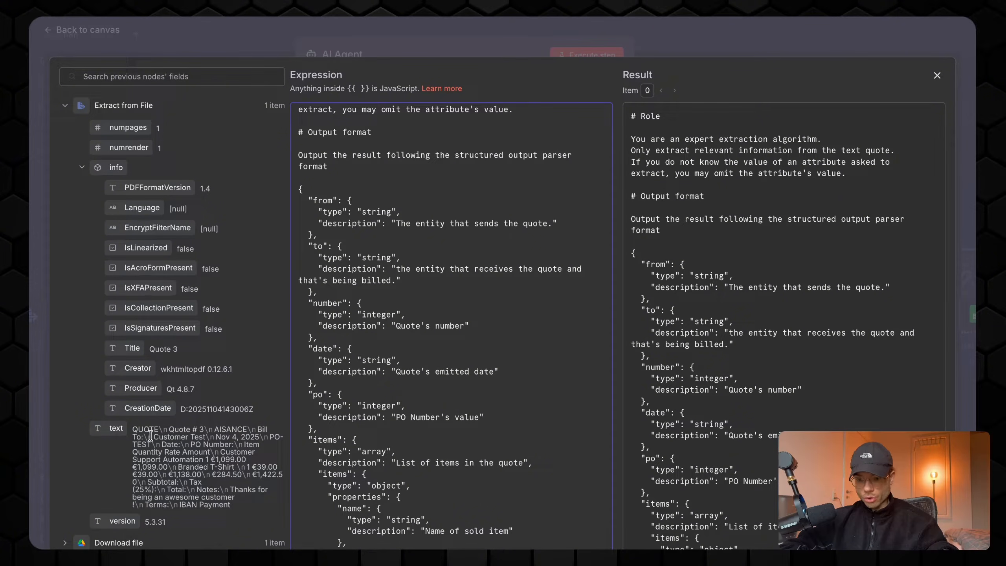
Switch to the source quote page and review its line items, including Branded T-Shirt
{"action": "scroll", "coordinate": [458, 299], "scroll_direction": "down", "scroll_amount": 1}
{"action": "scroll", "coordinate": [459, 300], "scroll_direction": "down", "scroll_amount": 1}
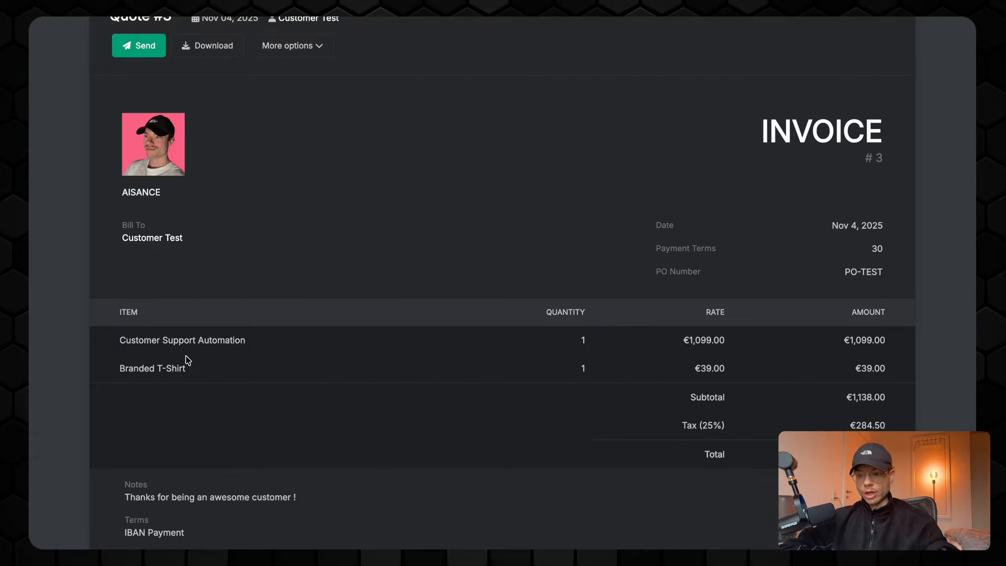
{"action": "left_click_drag", "start_coordinate": [125, 368], "coordinate": [193, 371]}
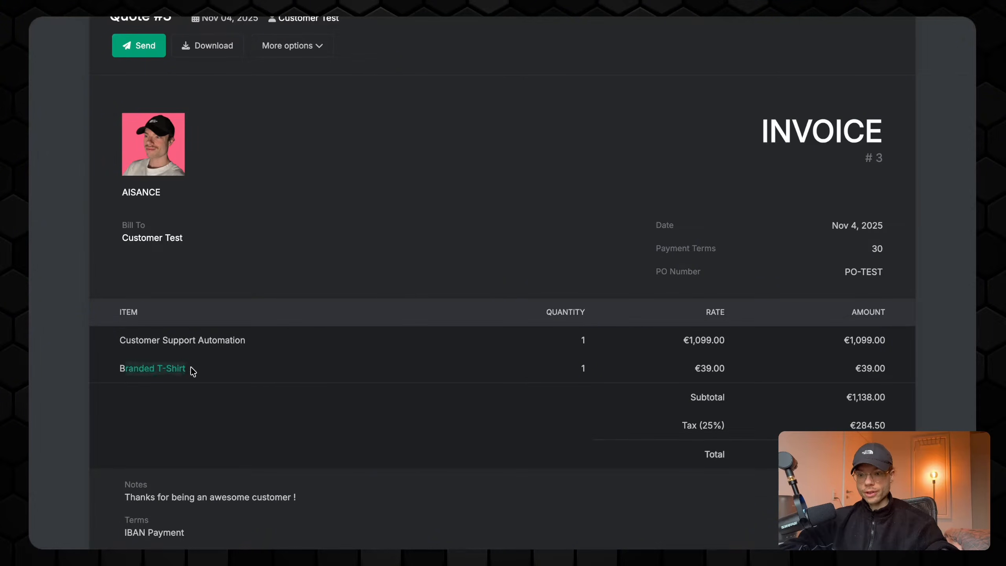
{"action": "mouse_move", "coordinate": [30, 400]}
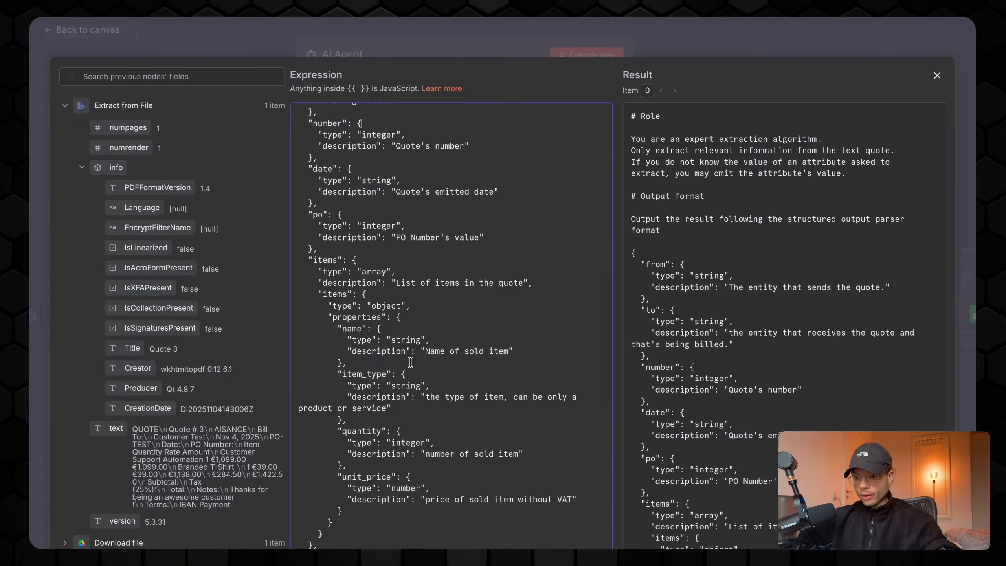
Back in the System Message, examine the items array definition, its description, and the nested items object
{"action": "scroll", "coordinate": [312, 233], "scroll_direction": "down", "scroll_amount": 2}
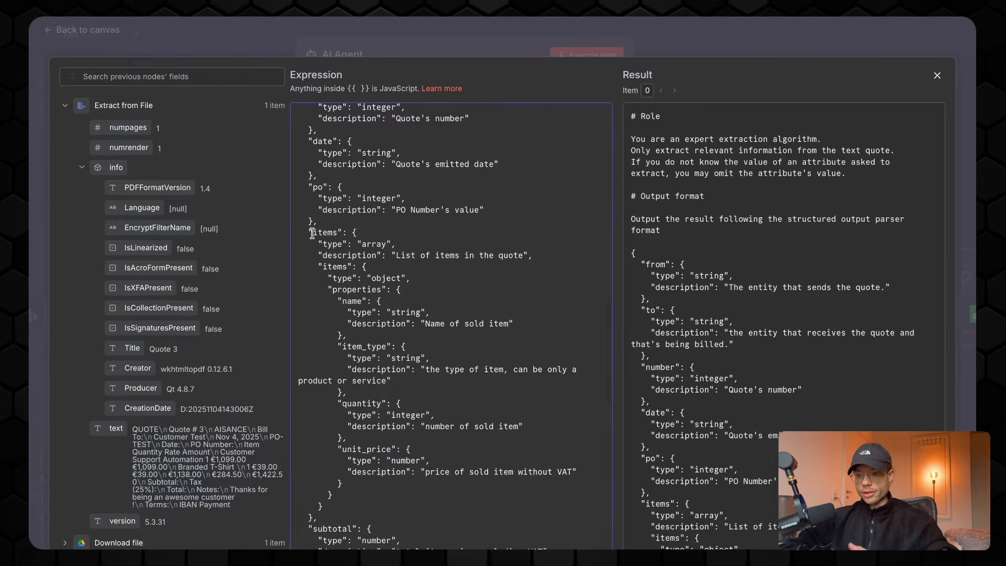
{"action": "left_click_drag", "start_coordinate": [306, 232], "coordinate": [362, 230]}
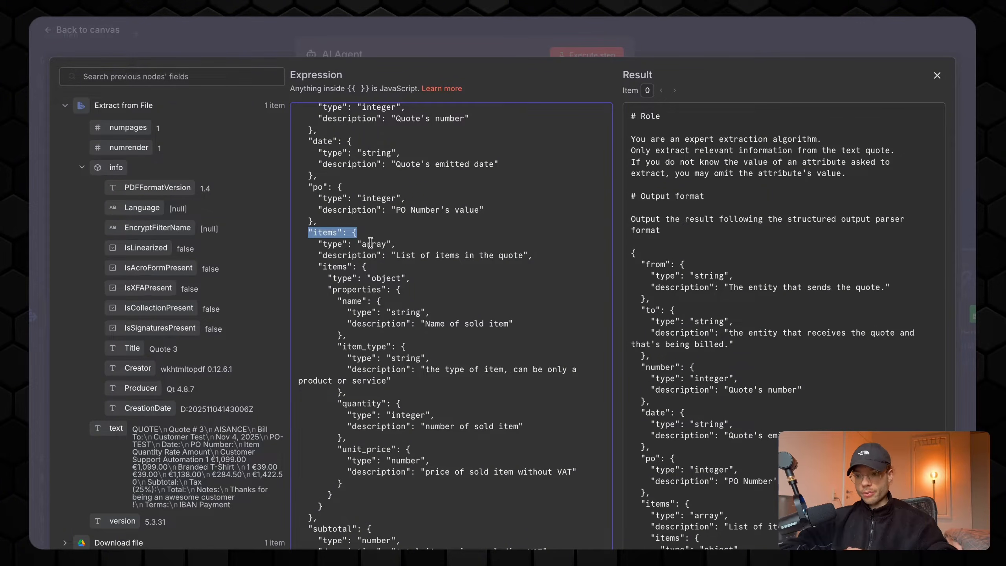
{"action": "left_click", "coordinate": [322, 237]}
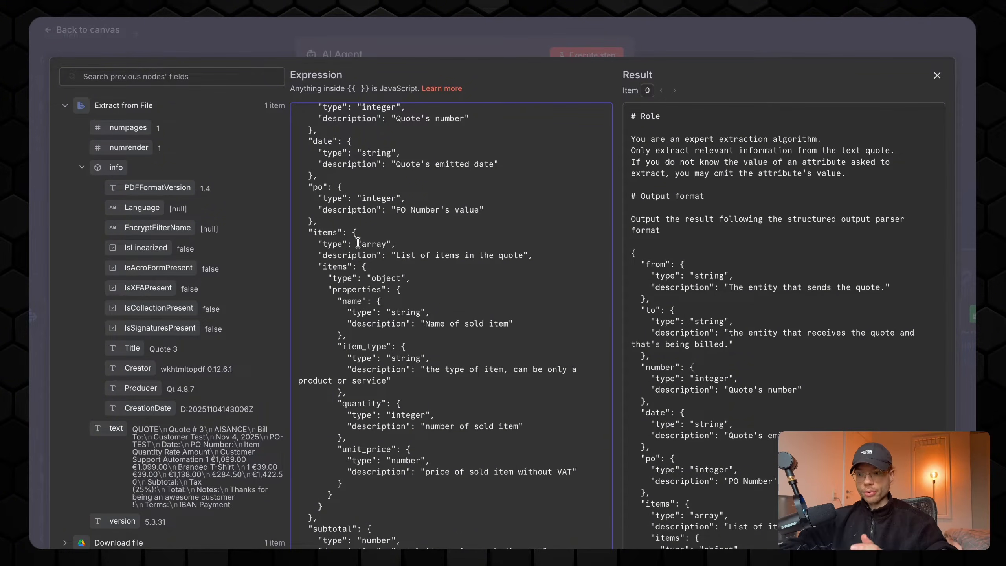
{"action": "left_click_drag", "start_coordinate": [361, 244], "coordinate": [531, 254]}
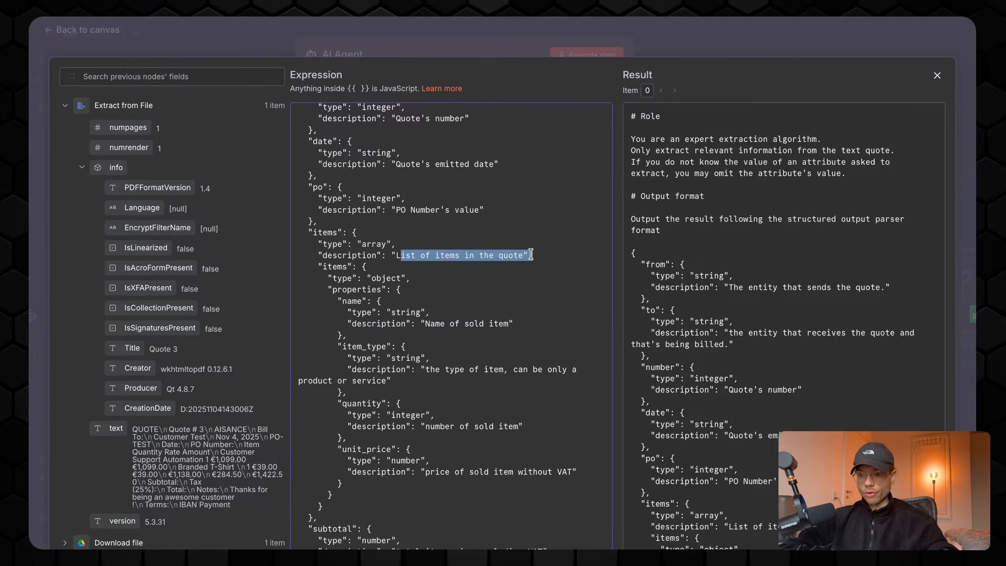
{"action": "left_click_drag", "start_coordinate": [324, 266], "coordinate": [352, 266]}
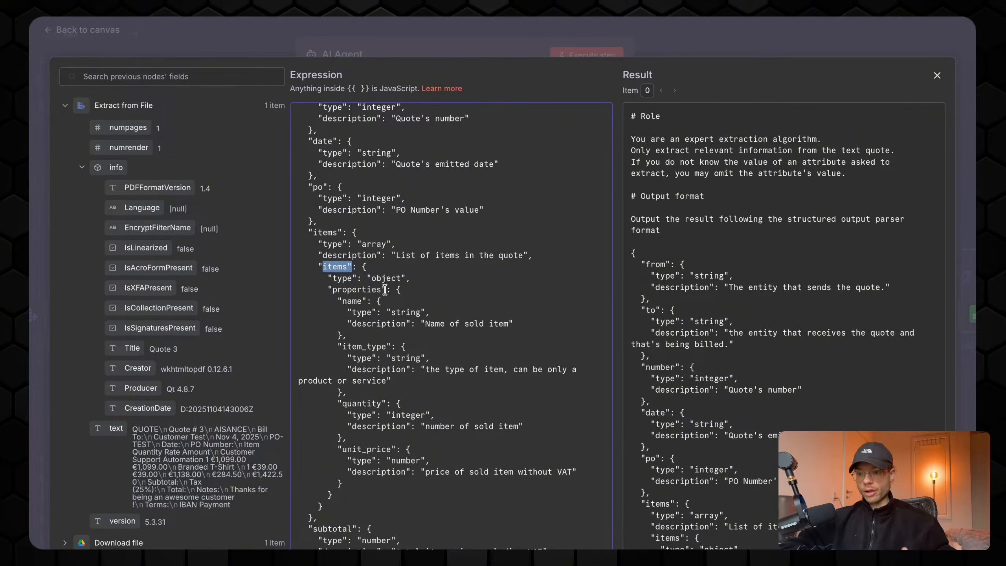
Review the item properties name, item_type, quantity and unit_price, plus the remaining schema fields
{"action": "scroll", "coordinate": [385, 290], "scroll_direction": "down", "scroll_amount": 1}
{"action": "left_click", "coordinate": [355, 284]}
{"action": "left_click_drag", "start_coordinate": [343, 284], "coordinate": [348, 284]}
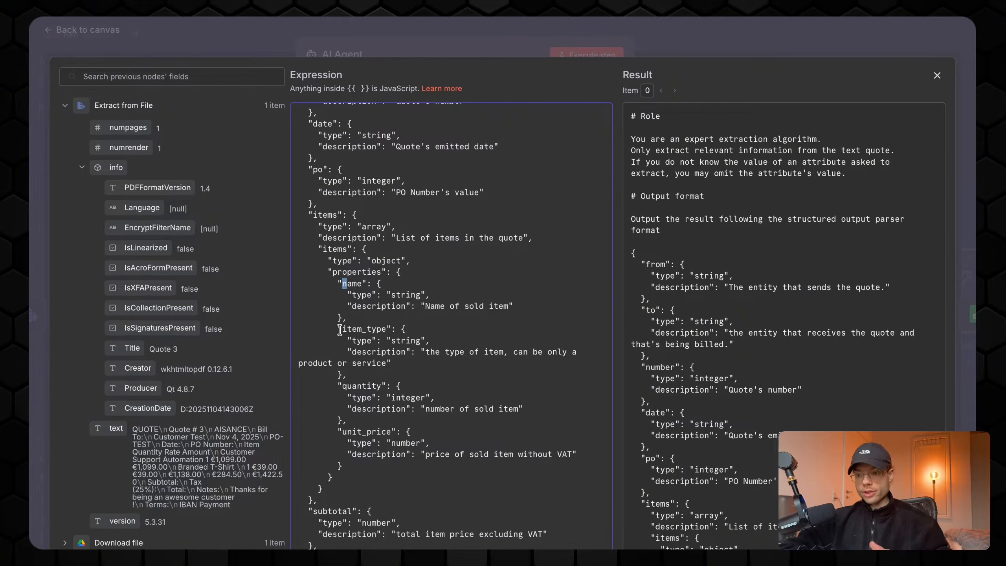
{"action": "scroll", "coordinate": [383, 320], "scroll_direction": "down", "scroll_amount": 1}
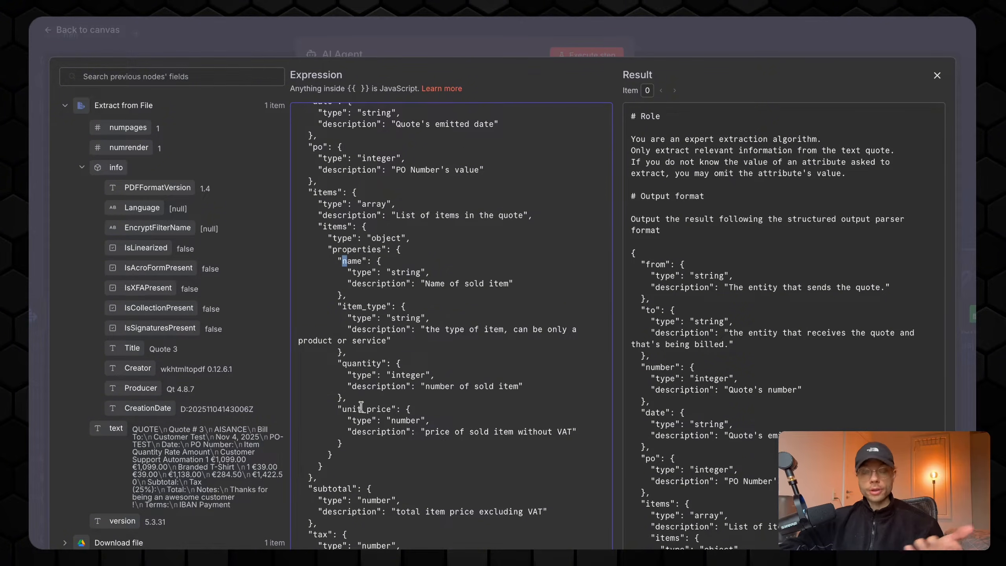
{"action": "scroll", "coordinate": [368, 389], "scroll_direction": "down", "scroll_amount": 5}
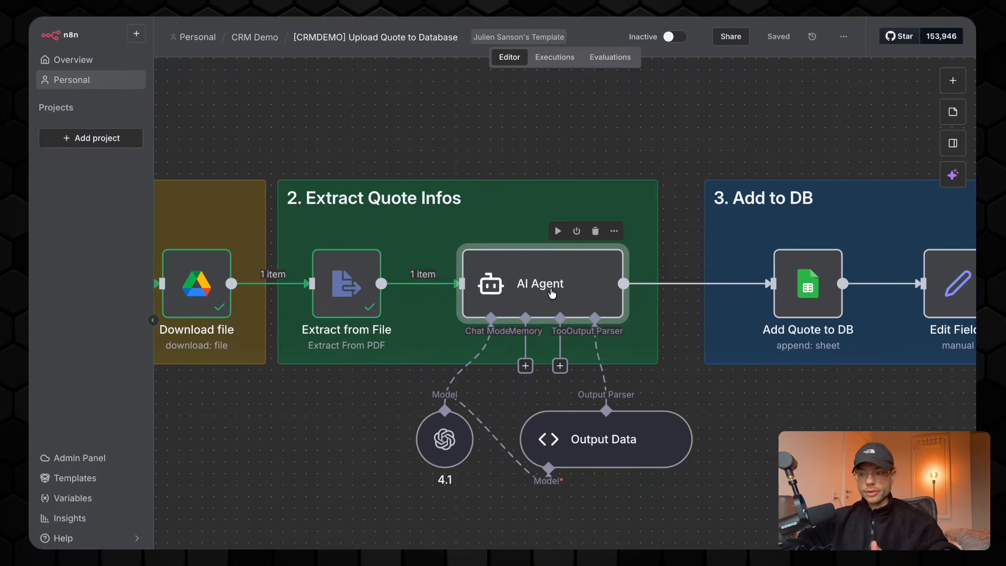
Reopen the AI Agent node, look over its expanded System Message again, and return to the canvas
{"action": "double_click", "coordinate": [552, 293]}
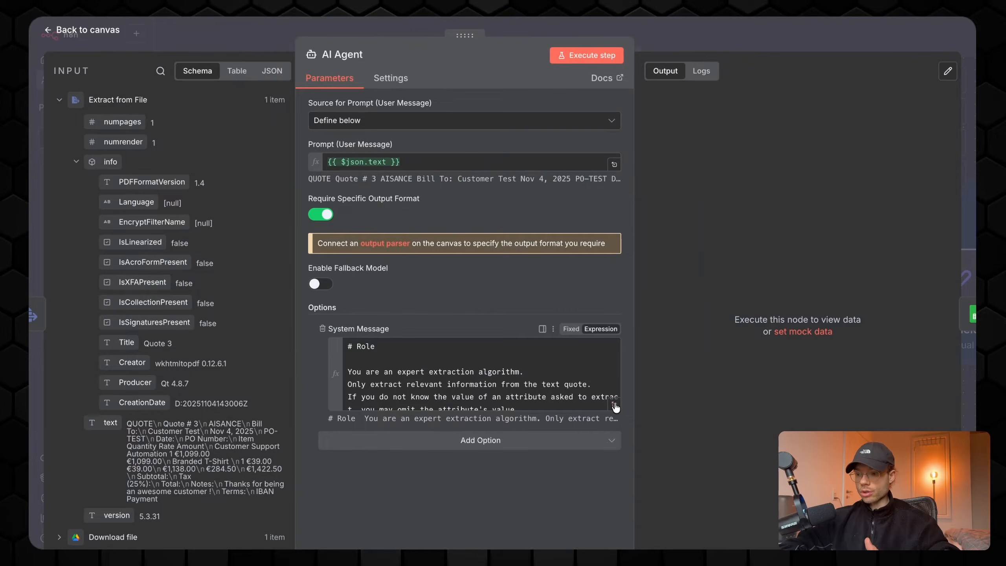
{"action": "left_click", "coordinate": [615, 406]}
{"action": "scroll", "coordinate": [485, 271], "scroll_direction": "down", "scroll_amount": 3}
{"action": "left_click", "coordinate": [464, 48]}
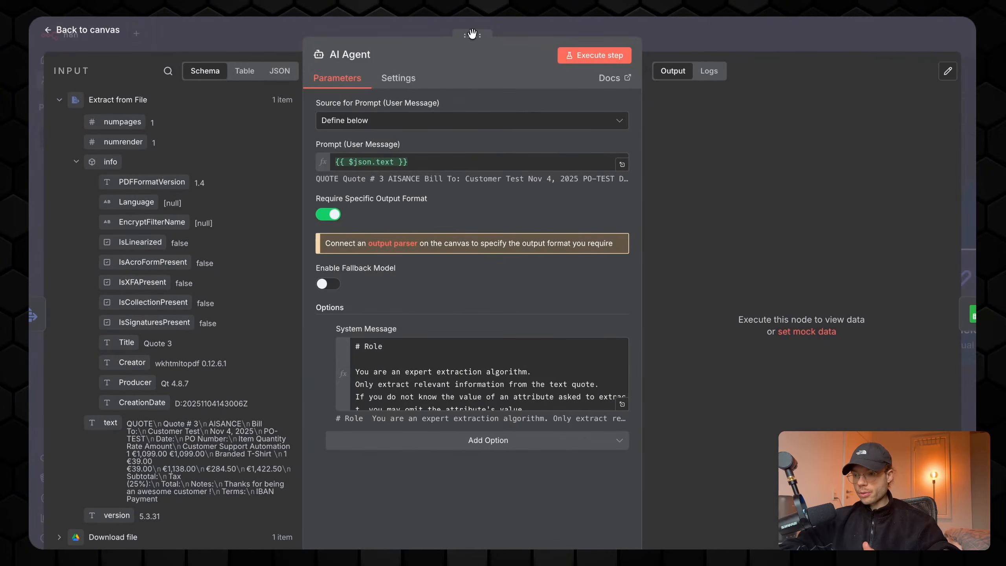
{"action": "left_click", "coordinate": [551, 32]}
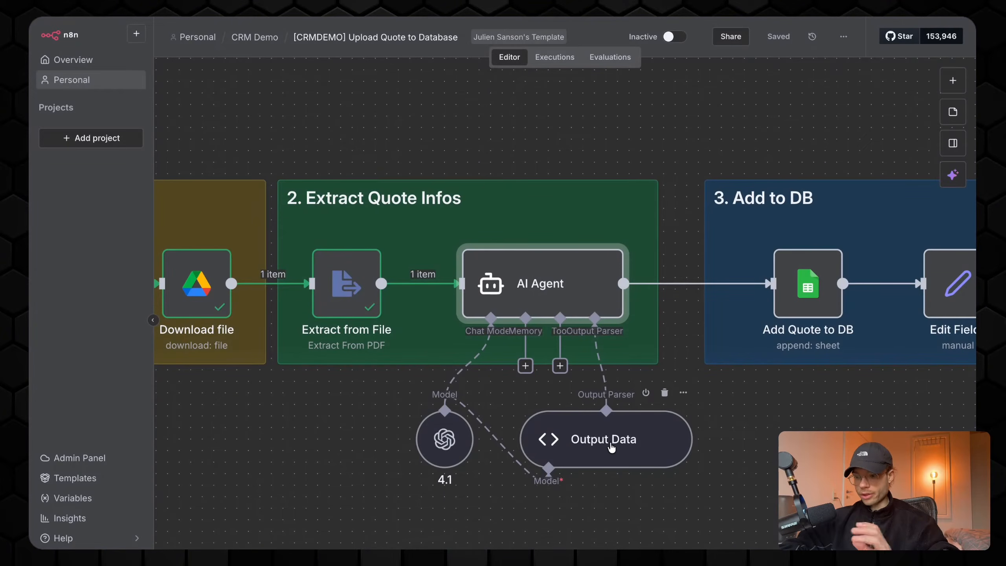
Open the Output Data parser node, examine its Input Schema and Auto-Fix Format option, and return to the canvas
{"action": "double_click", "coordinate": [612, 446]}
{"action": "scroll", "coordinate": [493, 283], "scroll_direction": "down", "scroll_amount": 10}
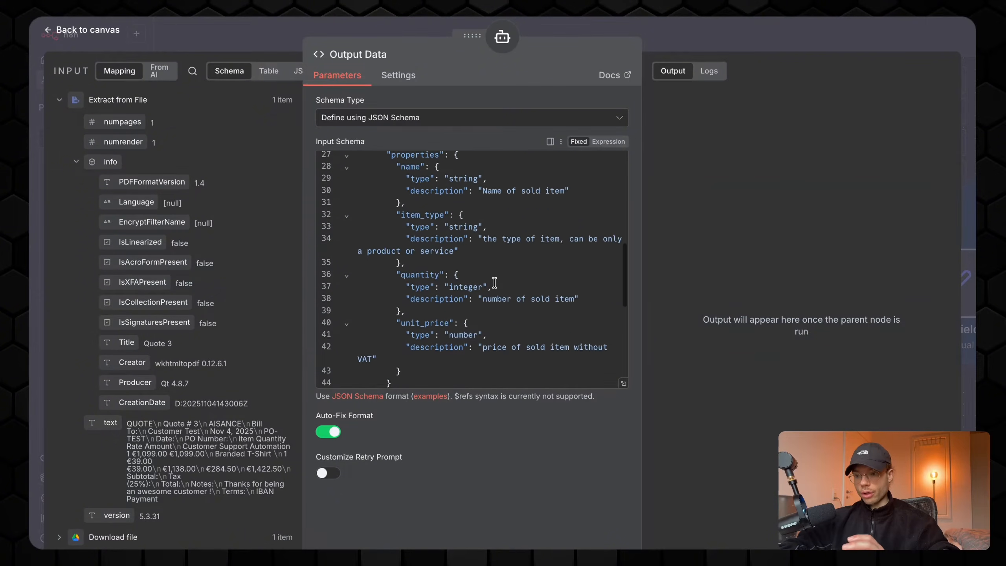
{"action": "scroll", "coordinate": [495, 282], "scroll_direction": "up", "scroll_amount": 2}
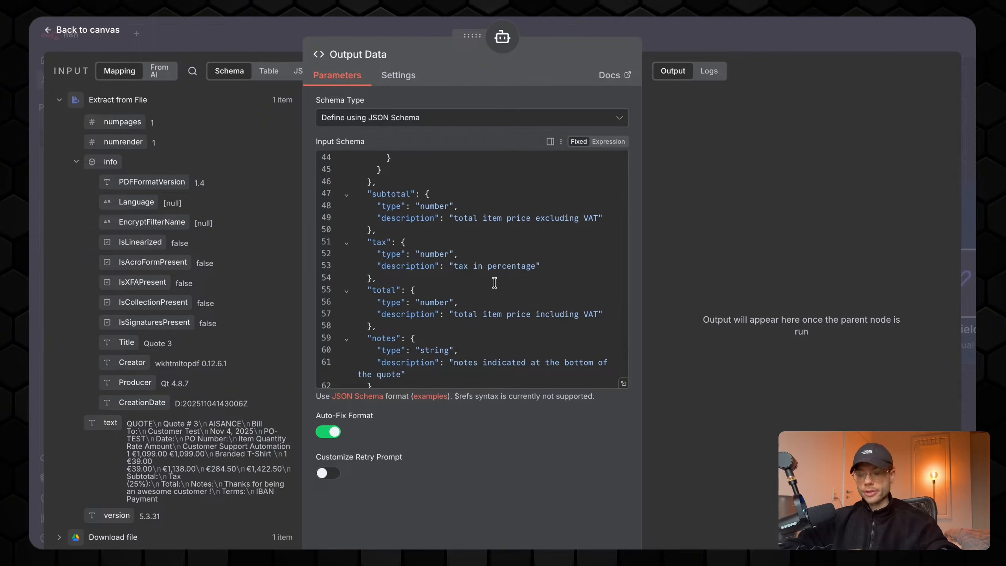
{"action": "left_click_drag", "start_coordinate": [315, 416], "coordinate": [372, 415]}
{"action": "left_click", "coordinate": [391, 426]}
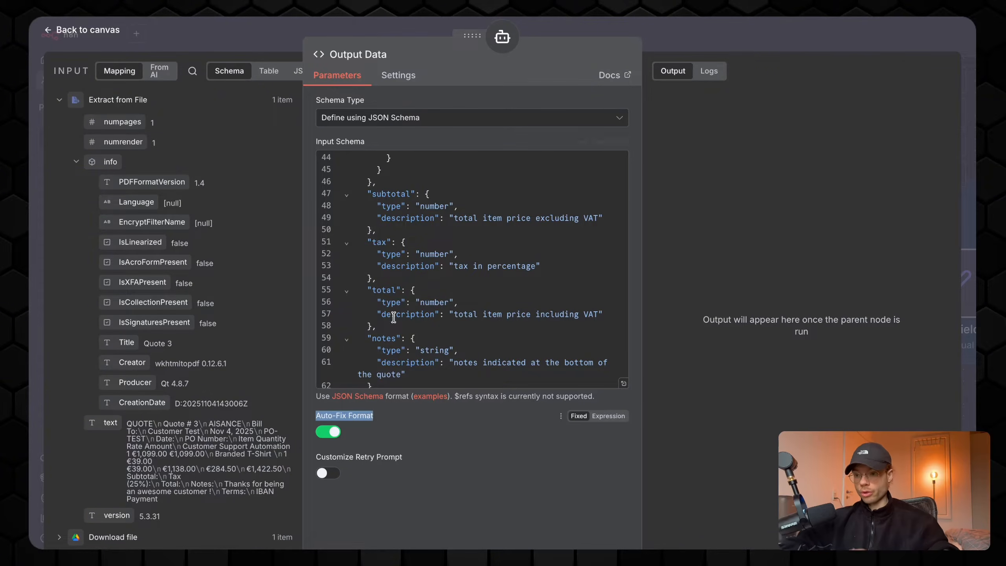
{"action": "key", "text": "Escape"}
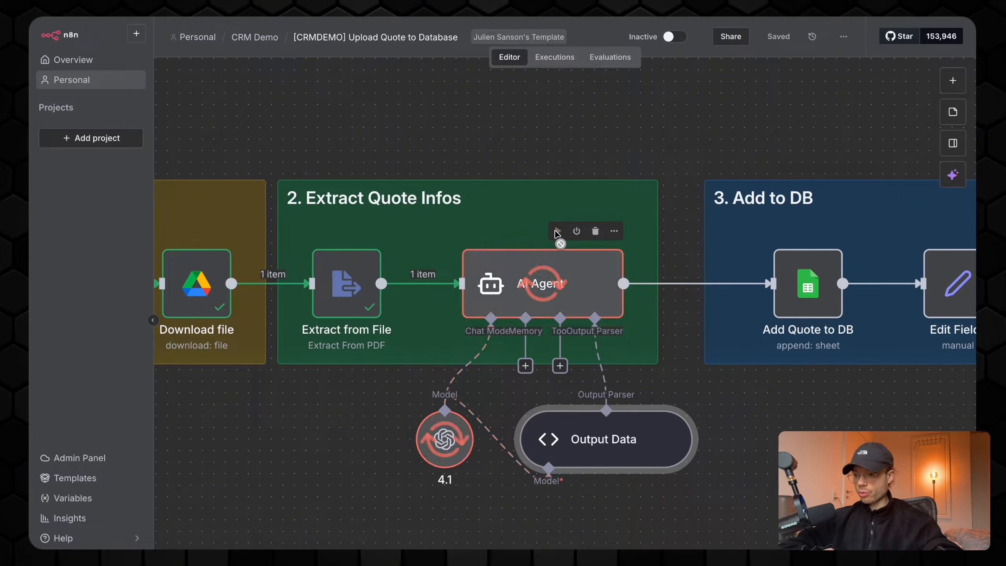
Run the AI Agent node, examine its structured quote output, and return to the canvas
{"action": "double_click", "coordinate": [557, 255]}
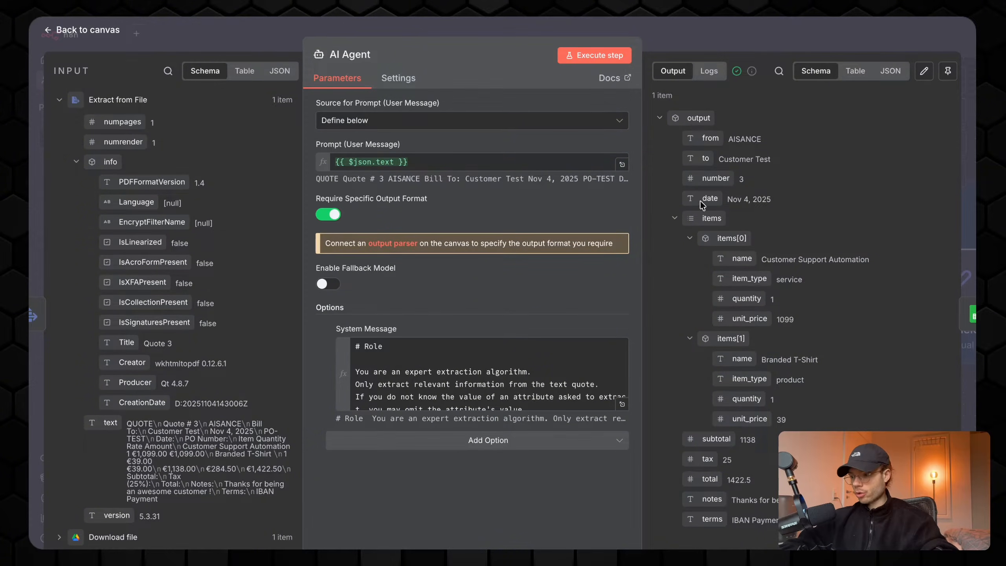
{"action": "left_click", "coordinate": [731, 42]}
Run the Add Quote to DB node, open it and check the available Google Sheets credentials without changing the selection
{"action": "scroll", "coordinate": [708, 260], "scroll_direction": "right", "scroll_amount": 9}
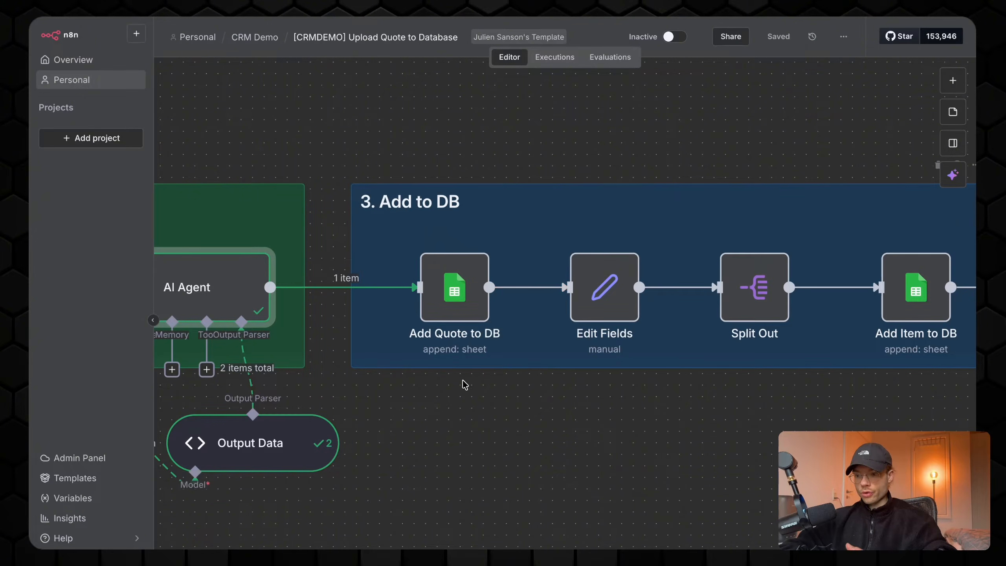
{"action": "left_click", "coordinate": [423, 234]}
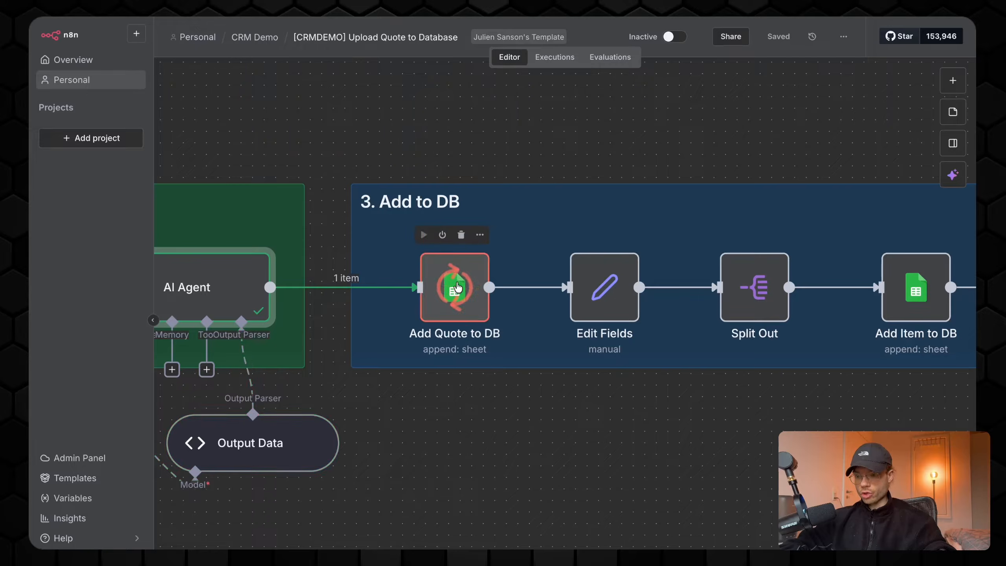
{"action": "double_click", "coordinate": [454, 291]}
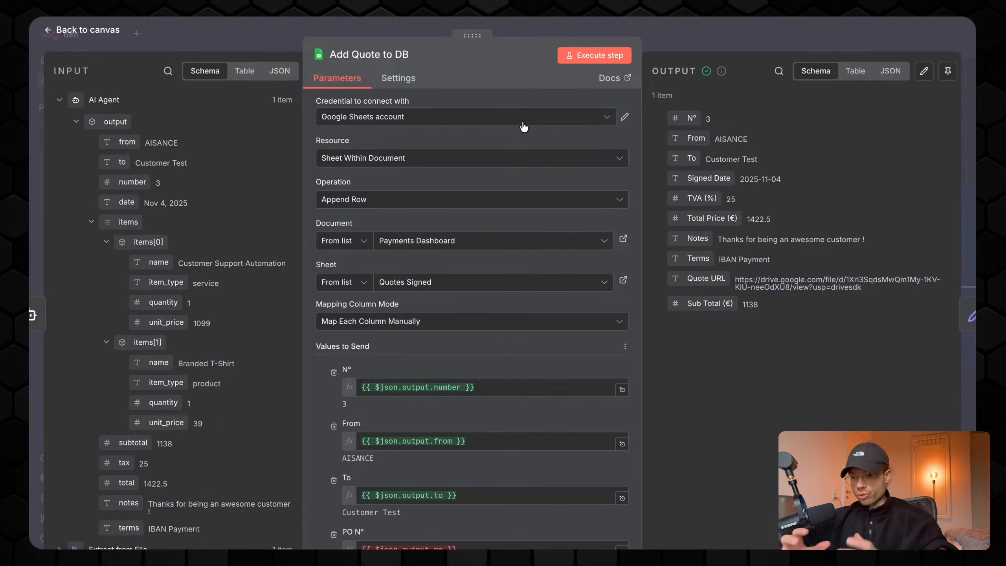
{"action": "left_click", "coordinate": [420, 118]}
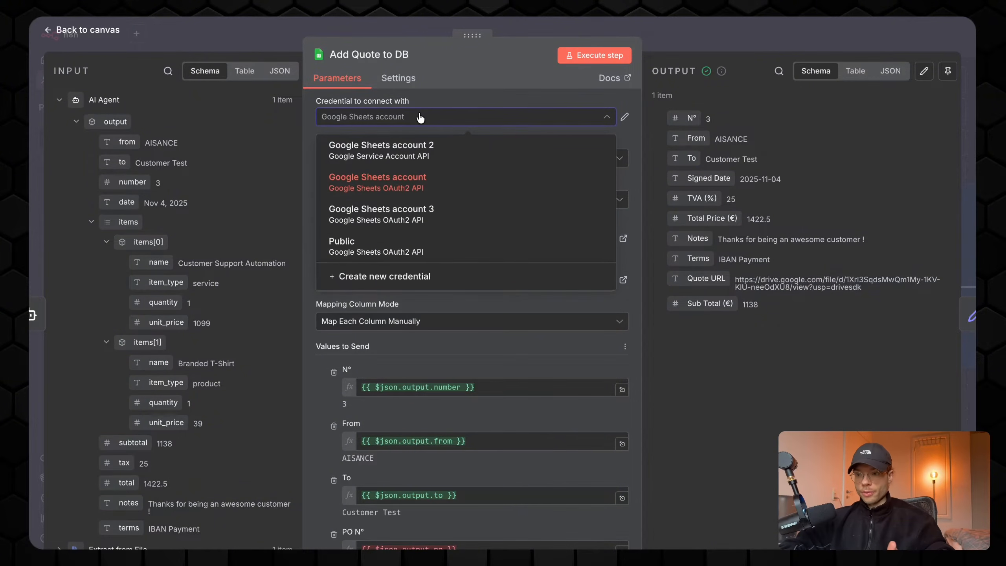
{"action": "left_click", "coordinate": [420, 121]}
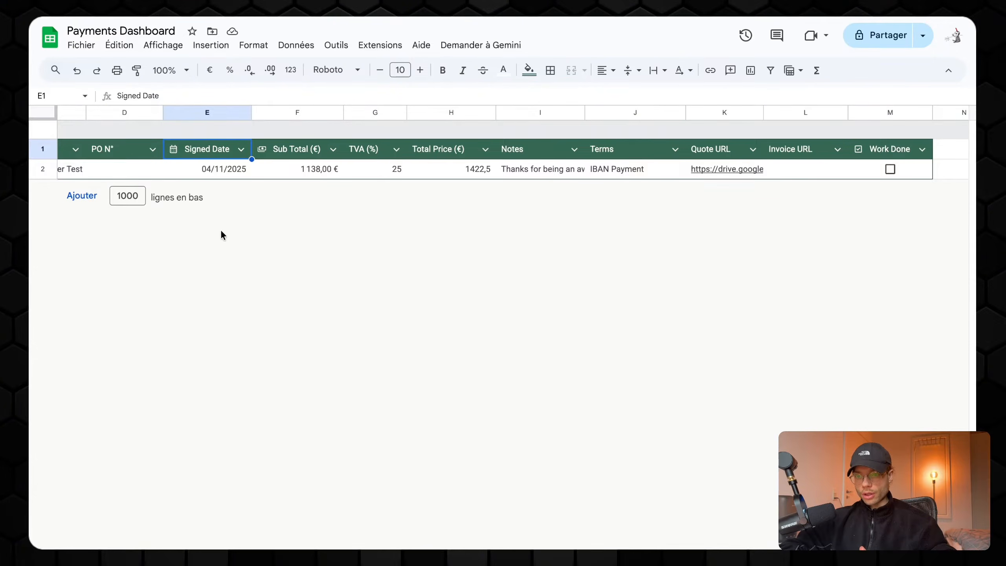
Switch to the Payments Dashboard spreadsheet, review the signed quote's row, and view its linked Quote 3.pdf before closing the file
{"action": "scroll", "coordinate": [308, 170], "scroll_direction": "left", "scroll_amount": 5}
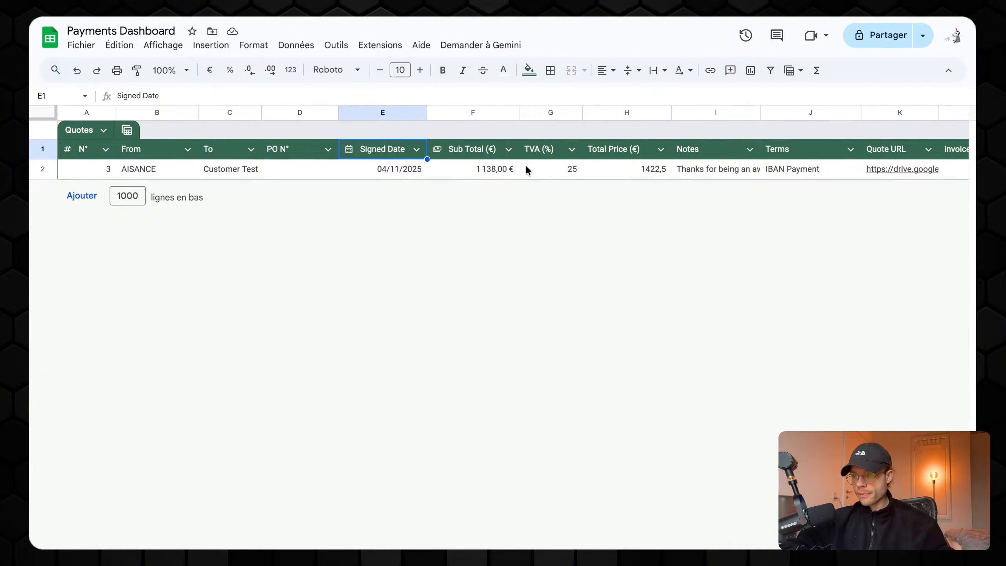
{"action": "scroll", "coordinate": [627, 168], "scroll_direction": "right", "scroll_amount": 5}
{"action": "mouse_move", "coordinate": [627, 168]}
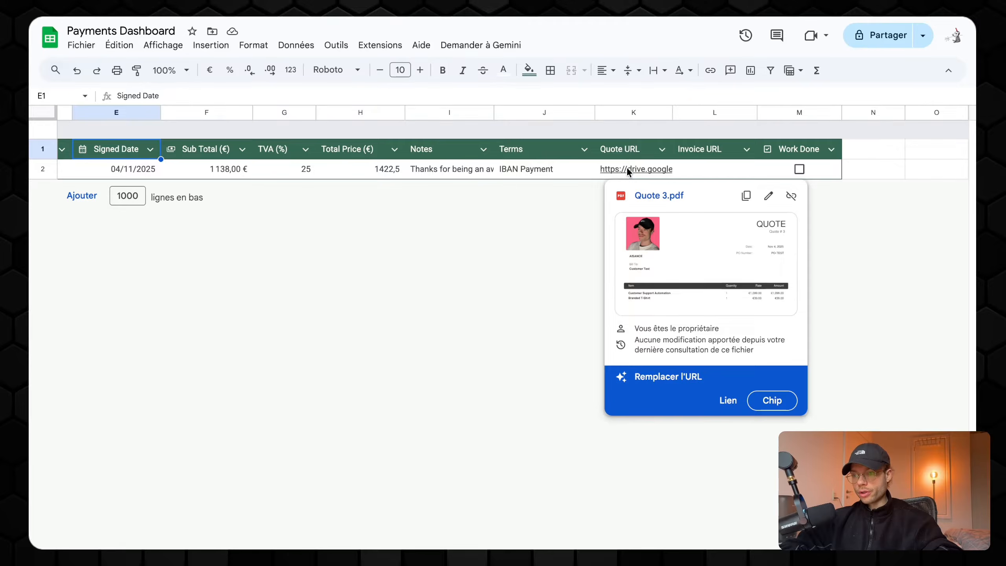
{"action": "left_click", "coordinate": [650, 198]}
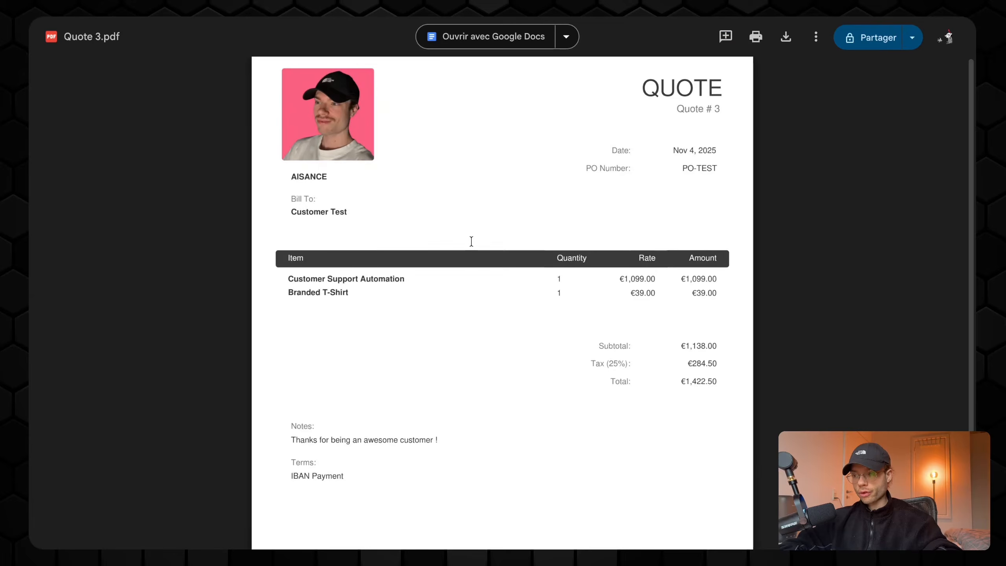
{"action": "key", "text": "super+w"}
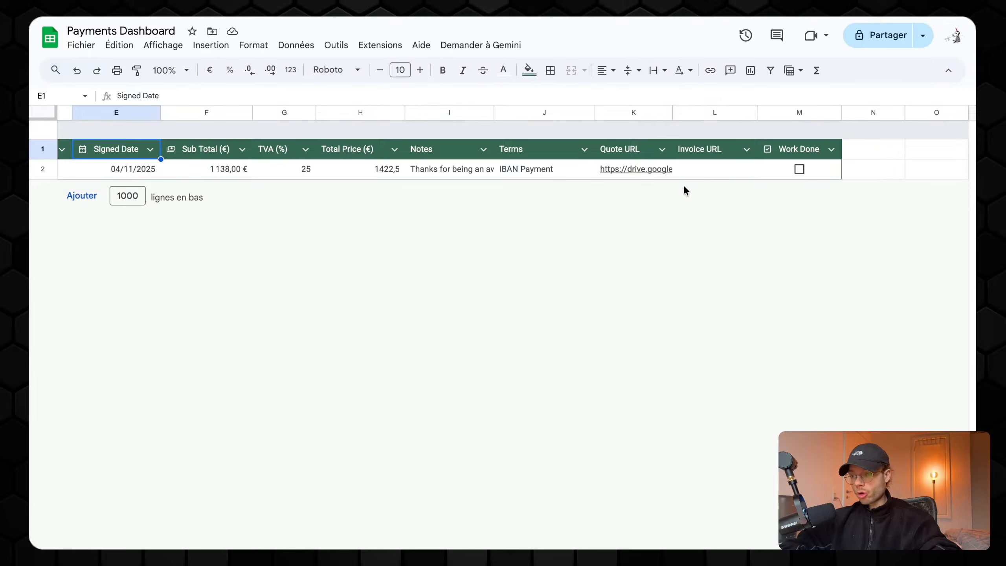
Examine the quote row's Invoice URL cell and look back across the other Quotes table columns
{"action": "left_click", "coordinate": [718, 169]}
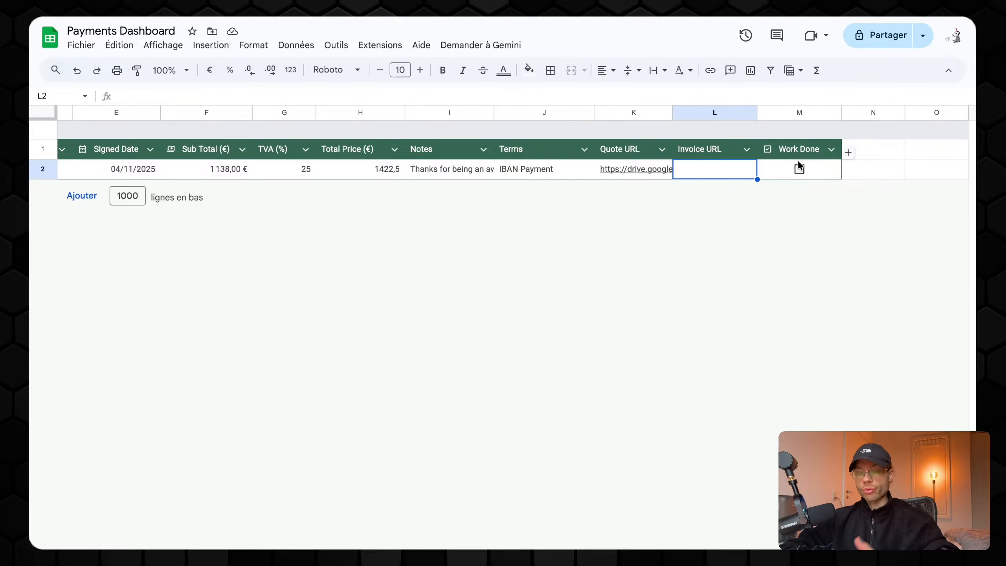
{"action": "scroll", "coordinate": [457, 247], "scroll_direction": "left", "scroll_amount": 5}
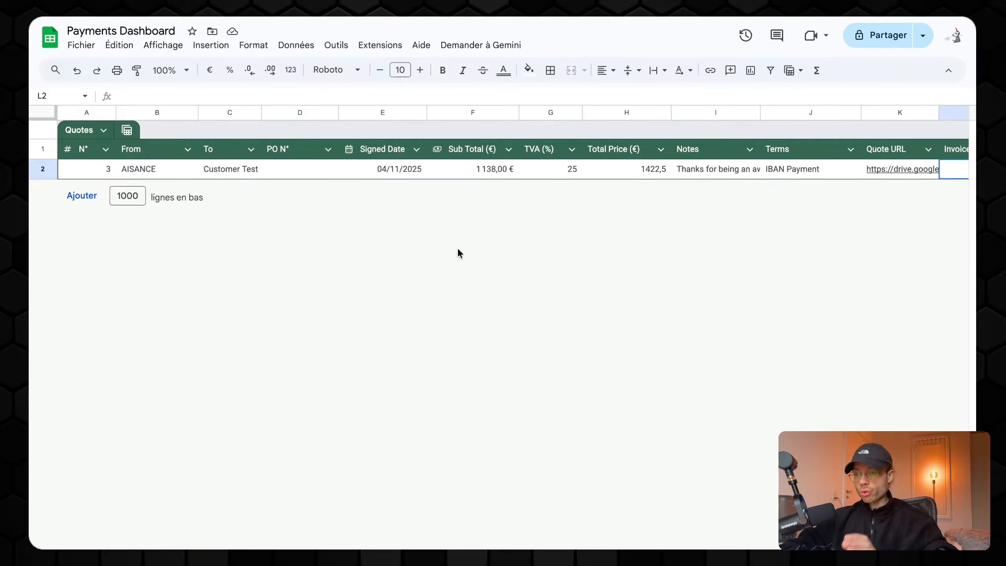
{"action": "scroll", "coordinate": [457, 248], "scroll_direction": "right", "scroll_amount": 1}
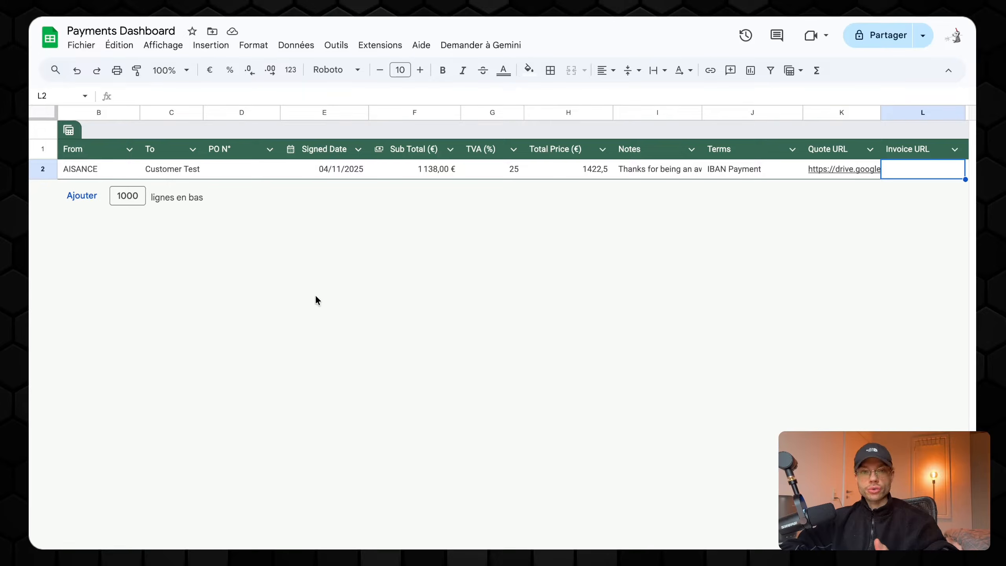
Switch to the Quote #3 page and highlight its Customer Support Automation and Branded T-Shirt line items
{"action": "mouse_move", "coordinate": [29, 333]}
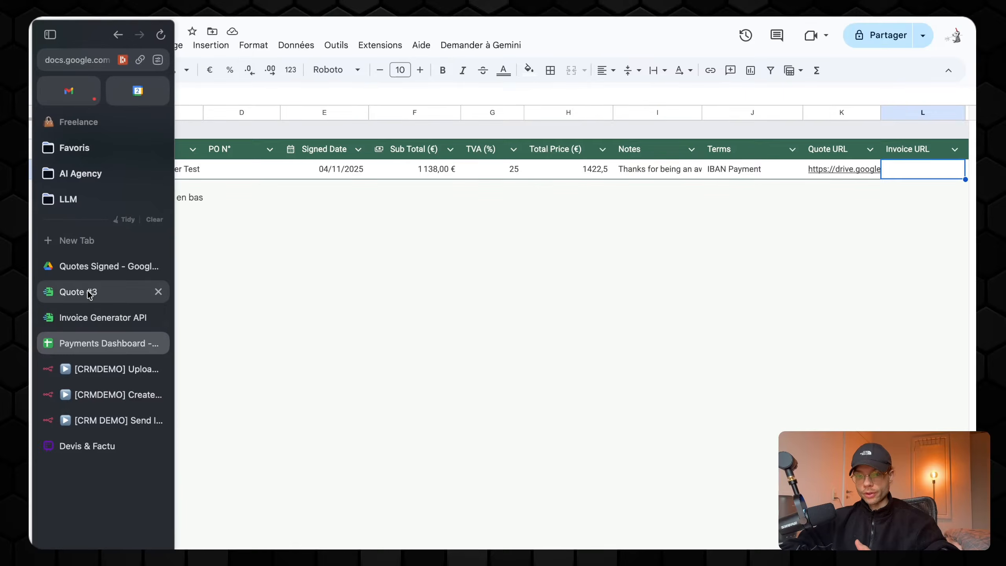
{"action": "left_click", "coordinate": [88, 289]}
{"action": "left_click_drag", "start_coordinate": [171, 362], "coordinate": [112, 340]}
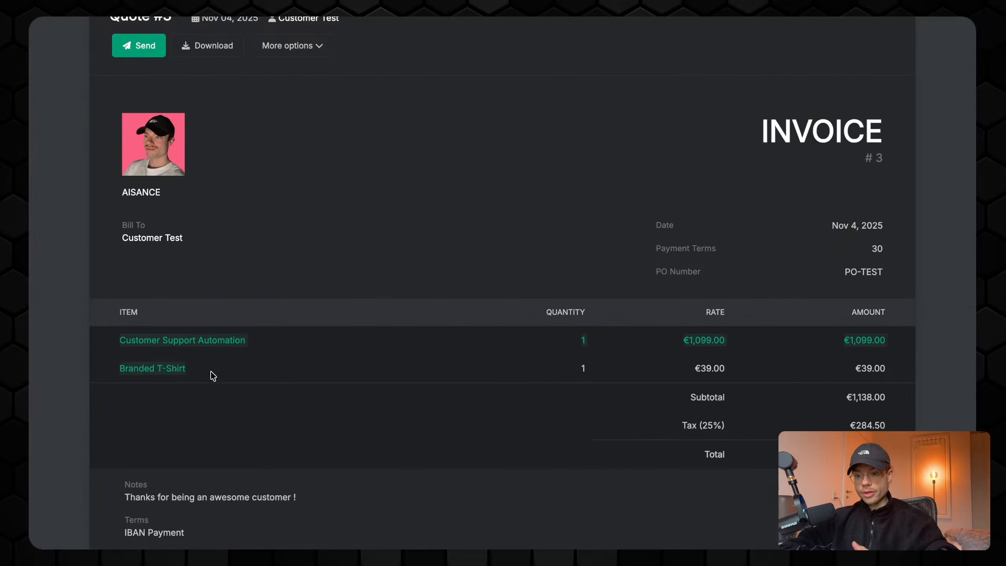
Return to the Payments Dashboard and go through the QLI table's Item Name, Item Type, Quantity, Unit Price and Quote columns
{"action": "mouse_move", "coordinate": [29, 341]}
{"action": "left_click", "coordinate": [119, 342]}
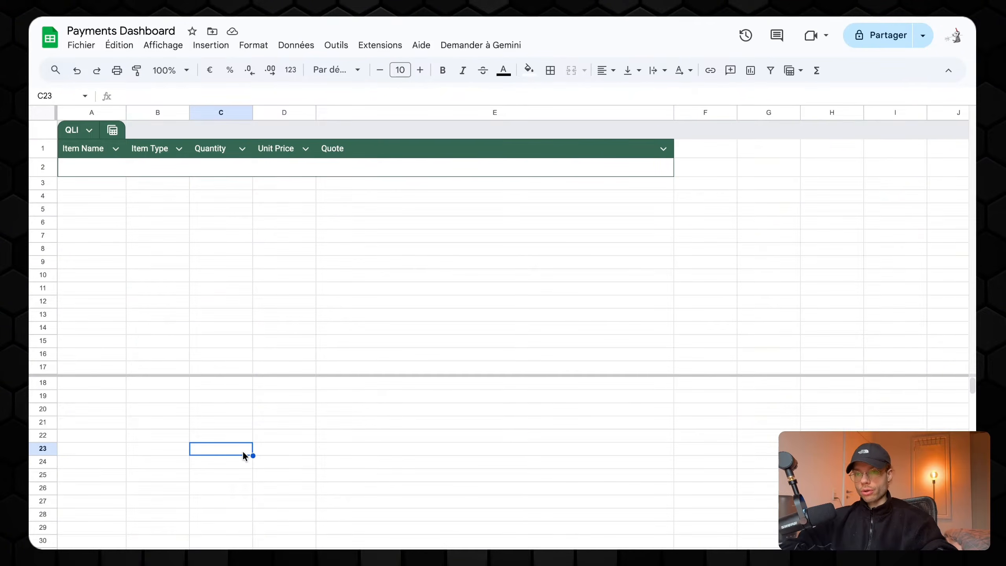
{"action": "left_click", "coordinate": [103, 171]}
{"action": "left_click", "coordinate": [160, 168]}
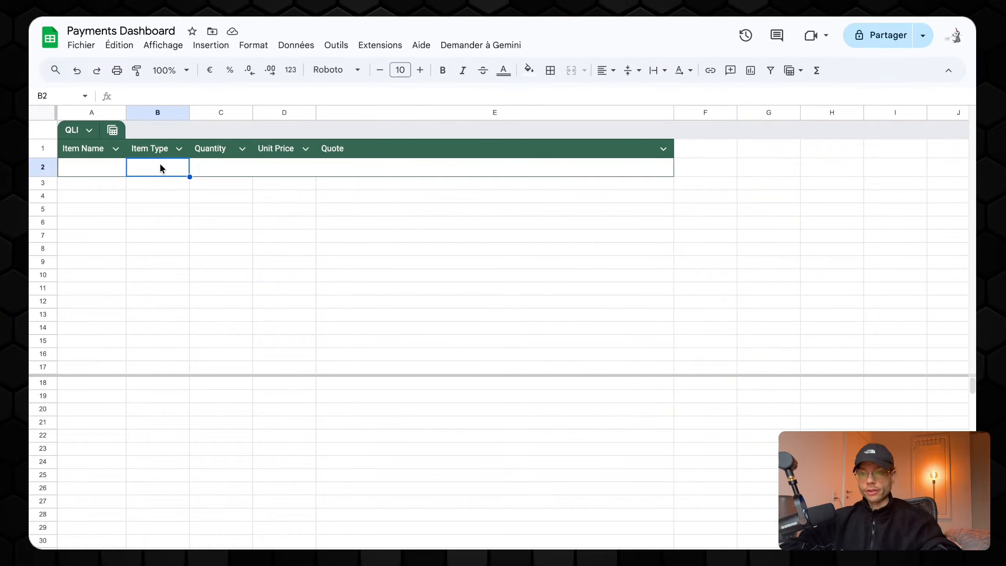
{"action": "left_click", "coordinate": [238, 167]}
{"action": "left_click", "coordinate": [283, 165]}
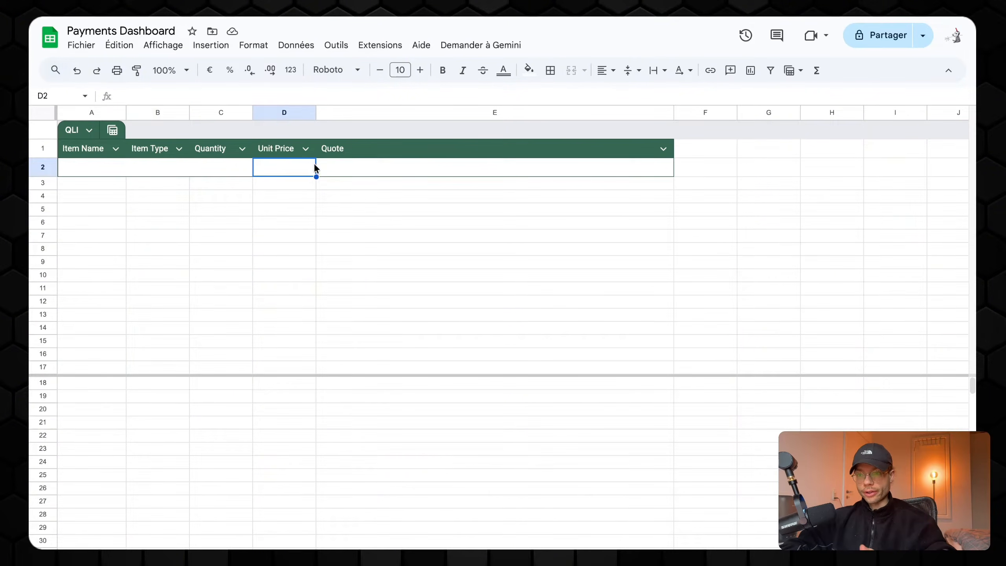
{"action": "left_click", "coordinate": [356, 170]}
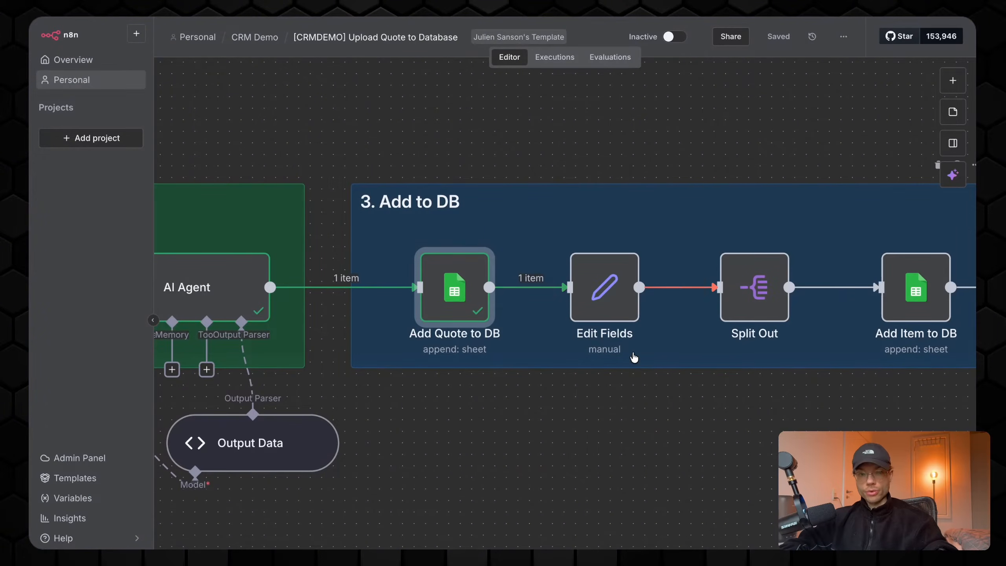
In the n8n workflow, review the Edit Fields node's items array mapping, return to the canvas and run the node
{"action": "double_click", "coordinate": [609, 311]}
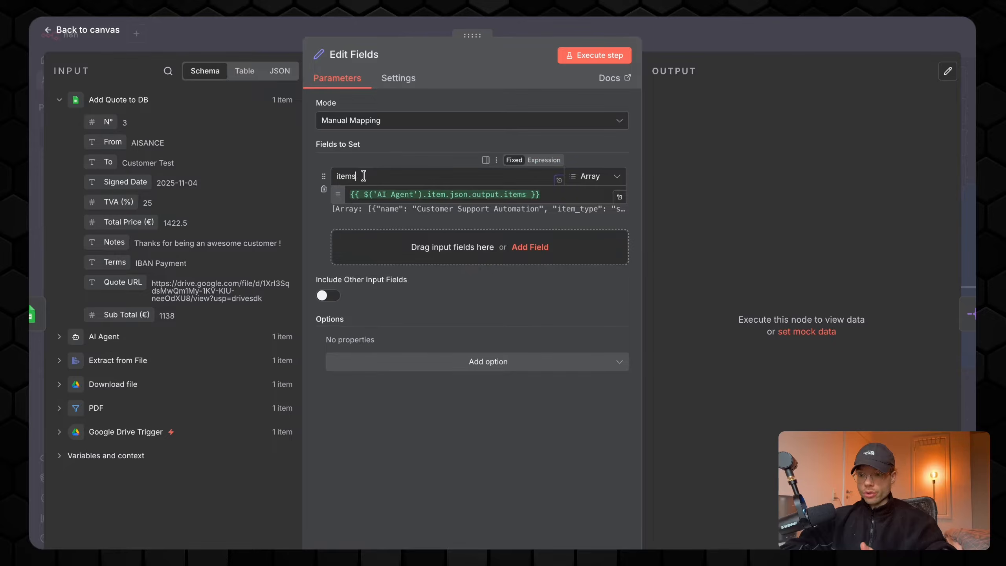
{"action": "left_click_drag", "start_coordinate": [363, 176], "coordinate": [331, 175]}
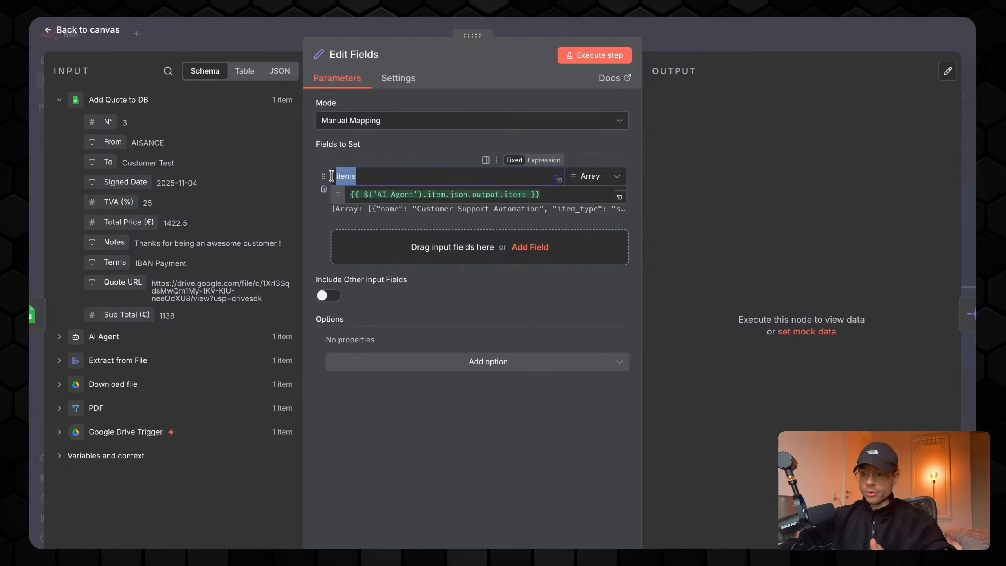
{"action": "left_click", "coordinate": [387, 28]}
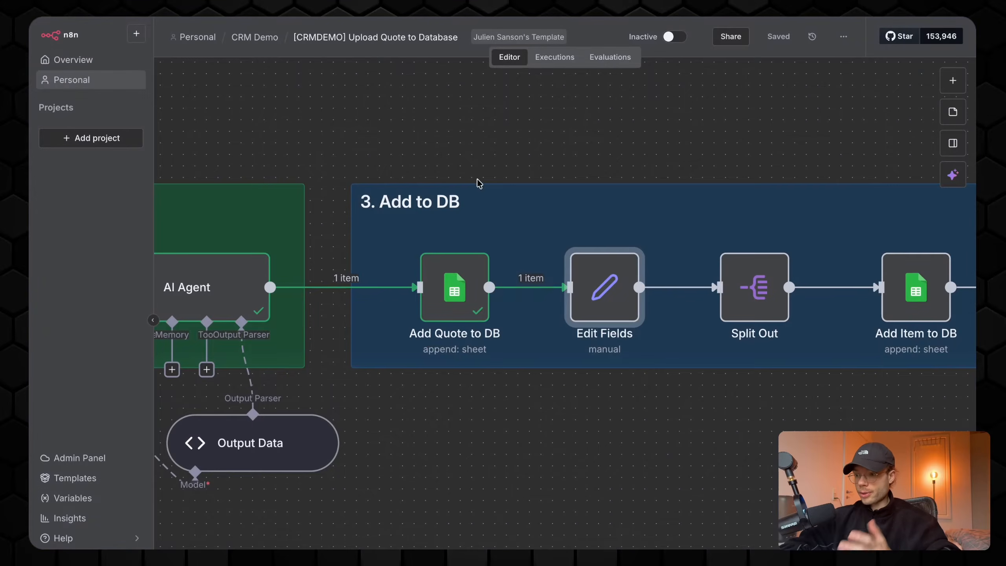
{"action": "scroll", "coordinate": [649, 389], "scroll_direction": "right", "scroll_amount": 2}
{"action": "scroll", "coordinate": [650, 388], "scroll_direction": "right", "scroll_amount": 2}
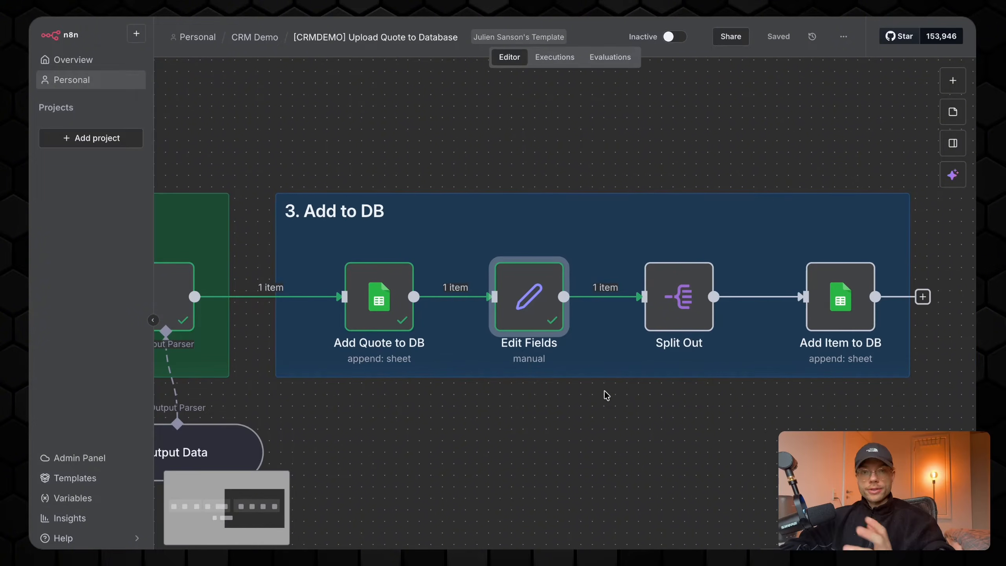
Run the Split Out node, examine its split items output, and return to the canvas
{"action": "mouse_move", "coordinate": [677, 257]}
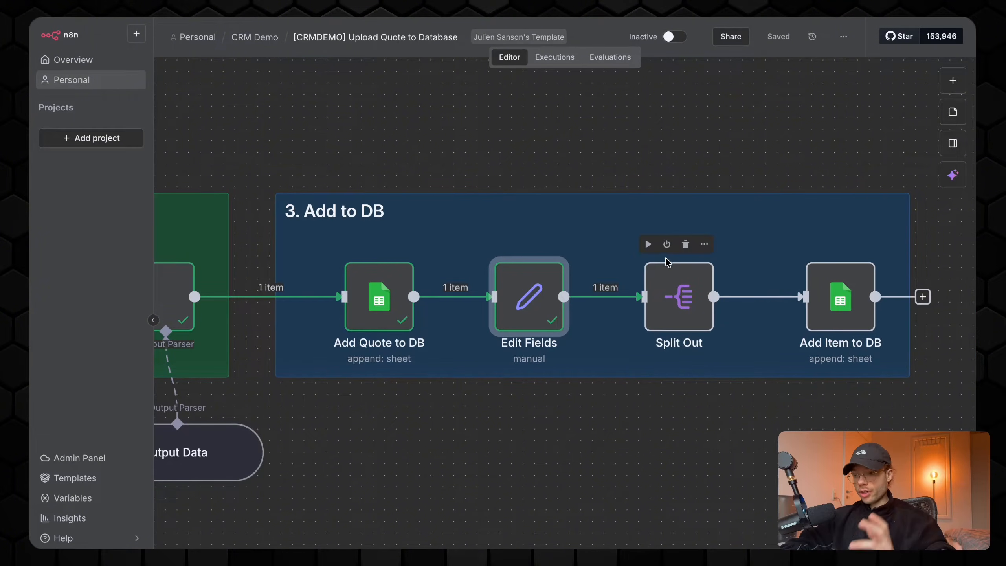
{"action": "left_click", "coordinate": [651, 246]}
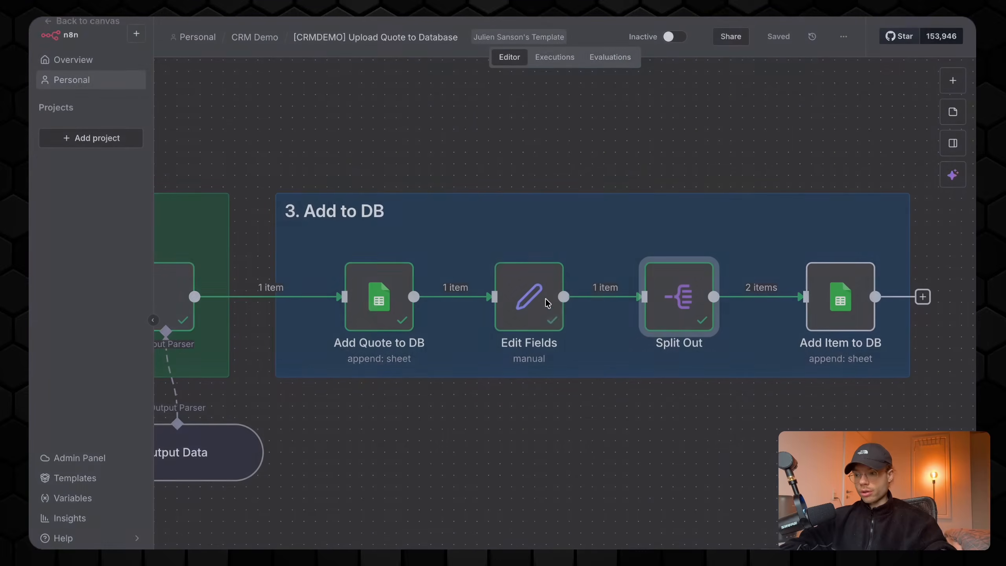
{"action": "double_click", "coordinate": [664, 302]}
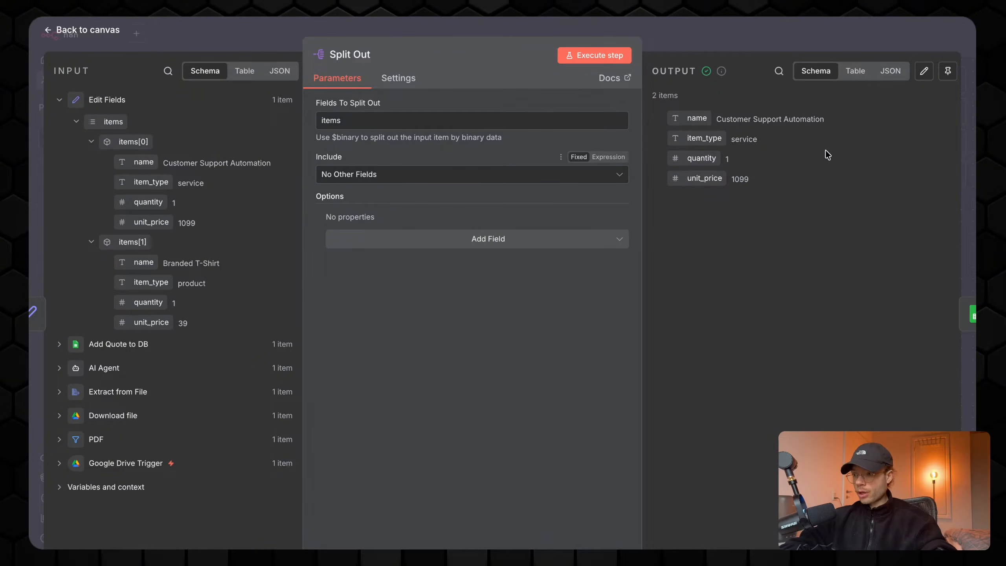
{"action": "triple_click", "coordinate": [657, 98]}
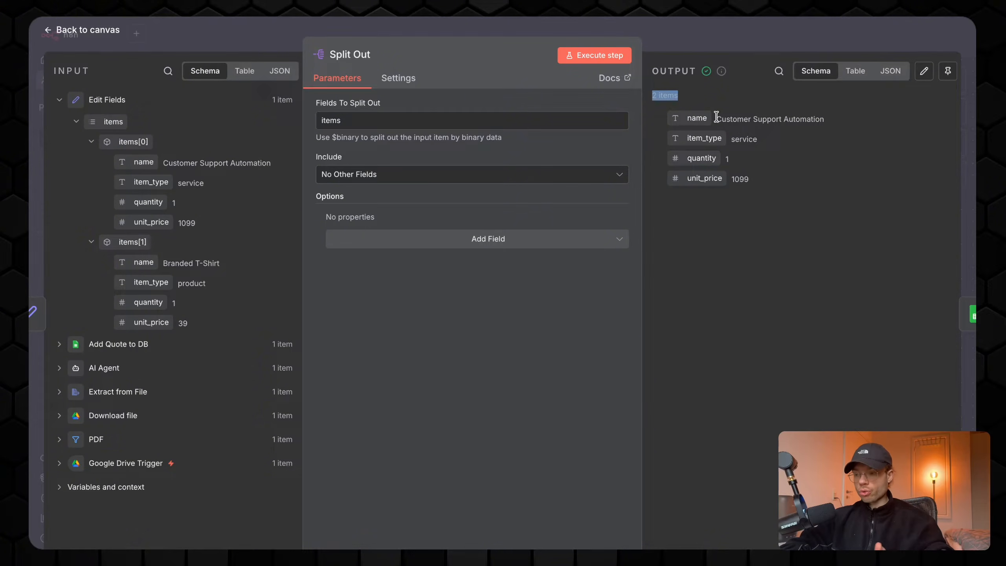
{"action": "left_click", "coordinate": [738, 139]}
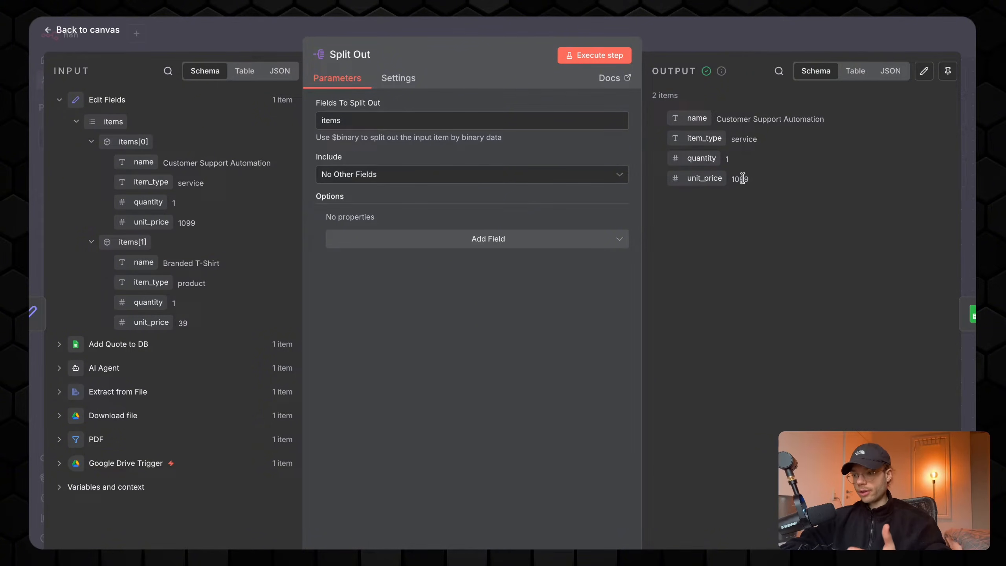
{"action": "left_click", "coordinate": [718, 33]}
Run the Add Item to DB node and open it to look through its parameters
{"action": "mouse_move", "coordinate": [818, 279]}
{"action": "left_click", "coordinate": [810, 244]}
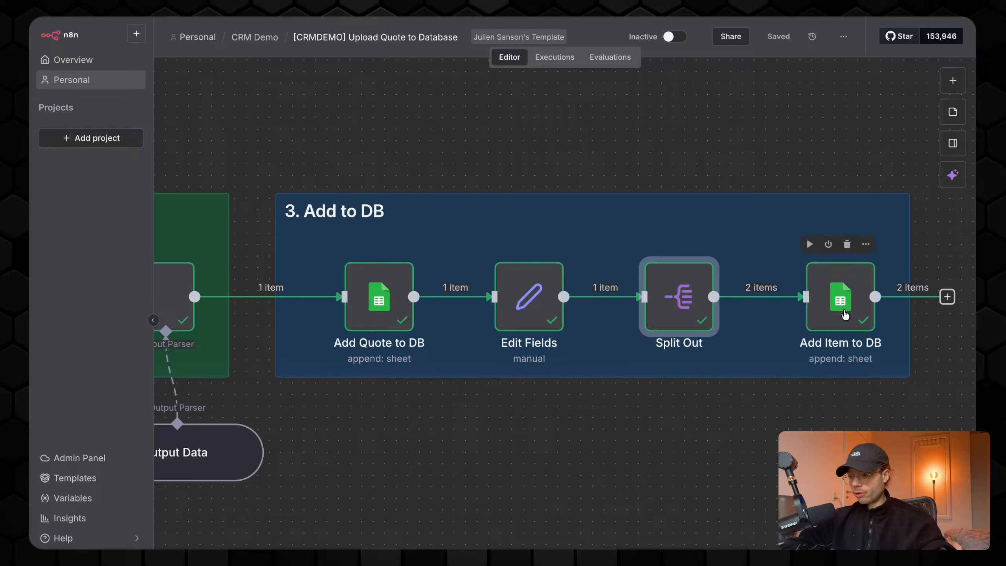
{"action": "double_click", "coordinate": [855, 333]}
{"action": "scroll", "coordinate": [579, 361], "scroll_direction": "down", "scroll_amount": 3}
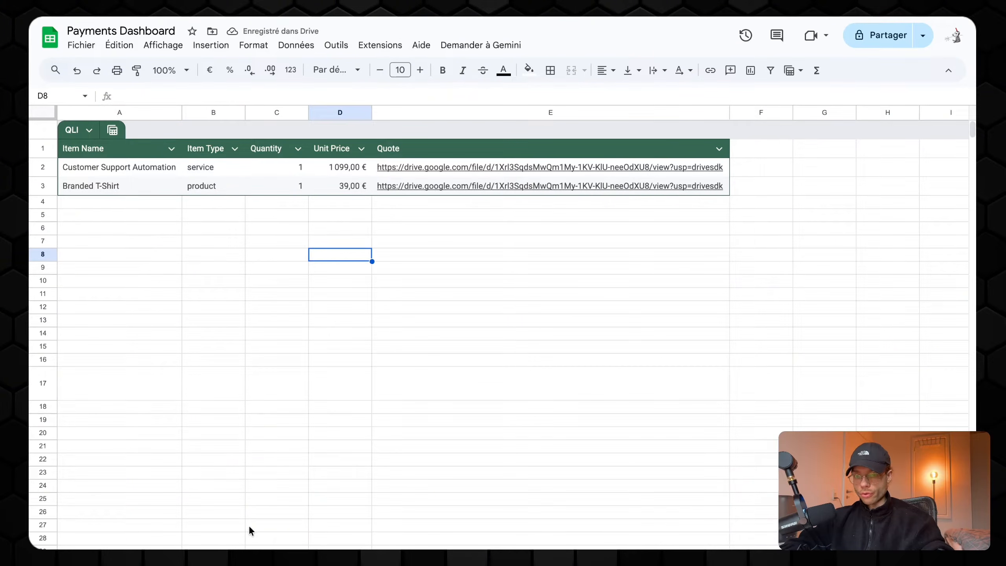
Check the added line items' names, types, quantity and unit price in the QLI table, and look across the Quotes table
{"action": "left_click", "coordinate": [130, 166]}
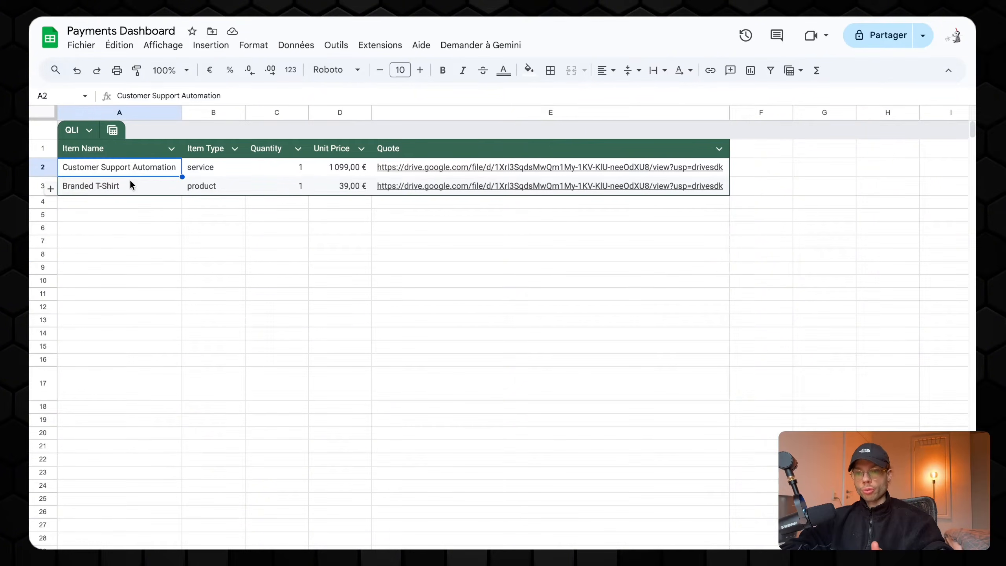
{"action": "left_click", "coordinate": [128, 185]}
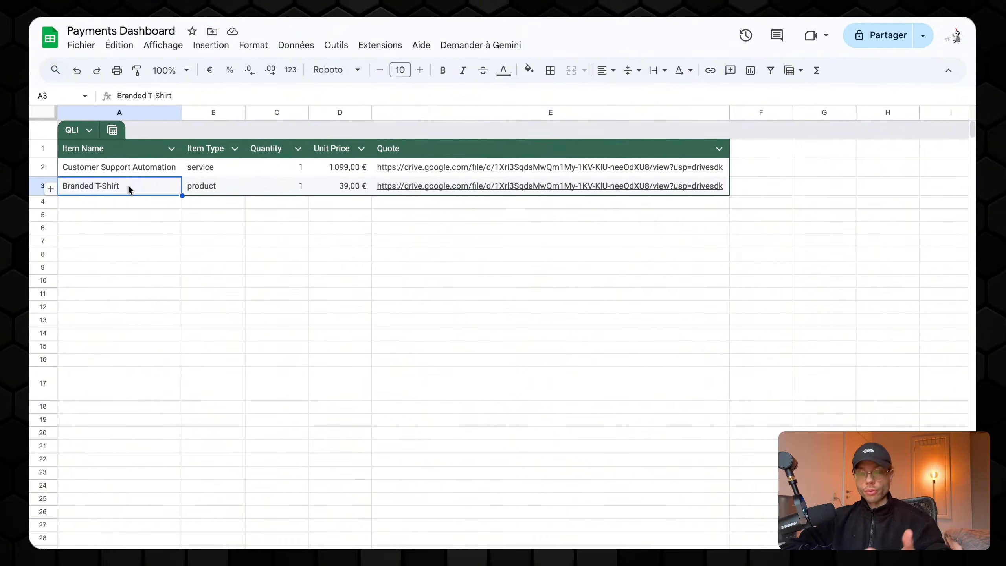
{"action": "left_click", "coordinate": [213, 167]}
{"action": "left_click", "coordinate": [211, 184]}
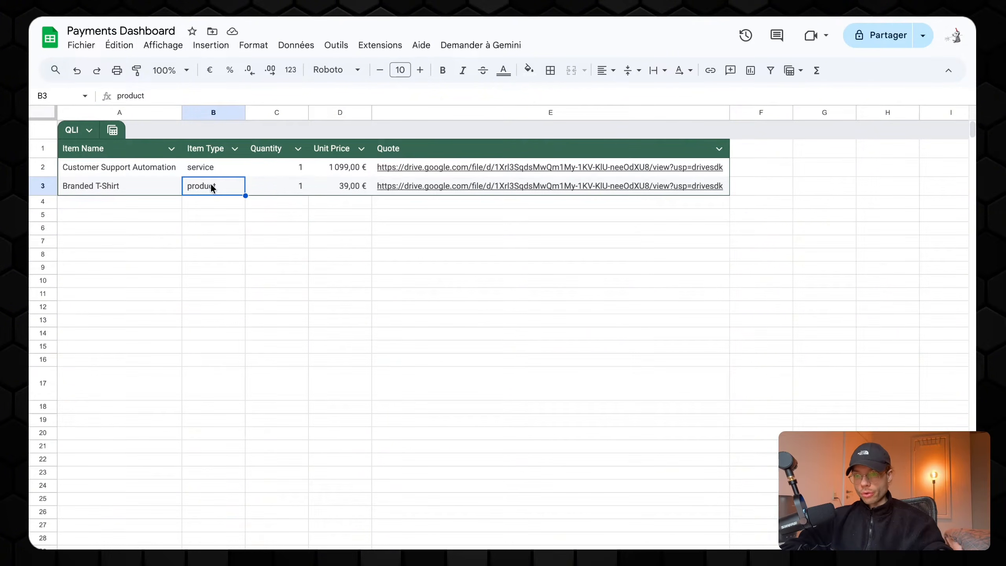
{"action": "left_click", "coordinate": [283, 170]}
{"action": "left_click", "coordinate": [332, 167]}
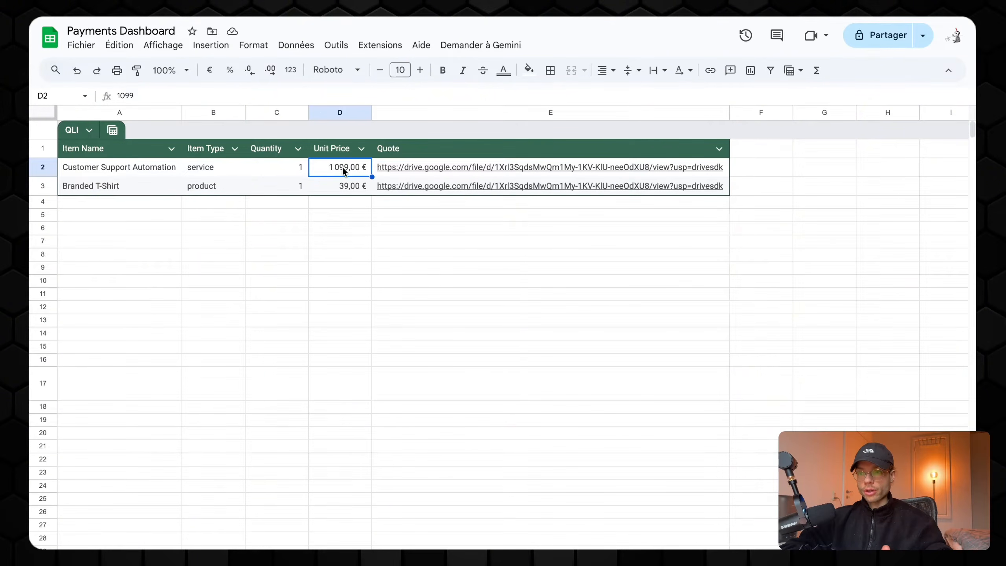
{"action": "mouse_move", "coordinate": [392, 186]}
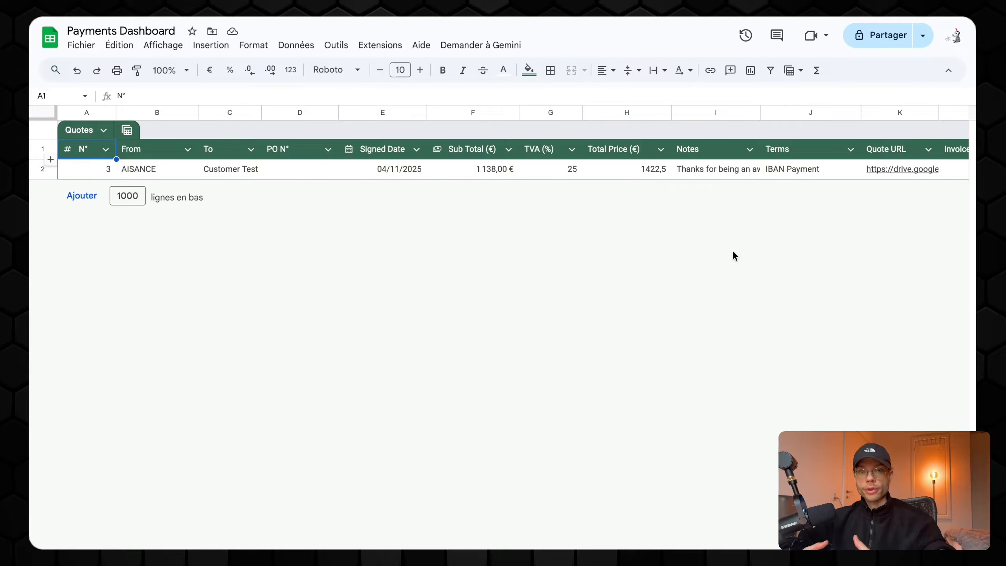
{"action": "scroll", "coordinate": [734, 254], "scroll_direction": "right", "scroll_amount": 10}
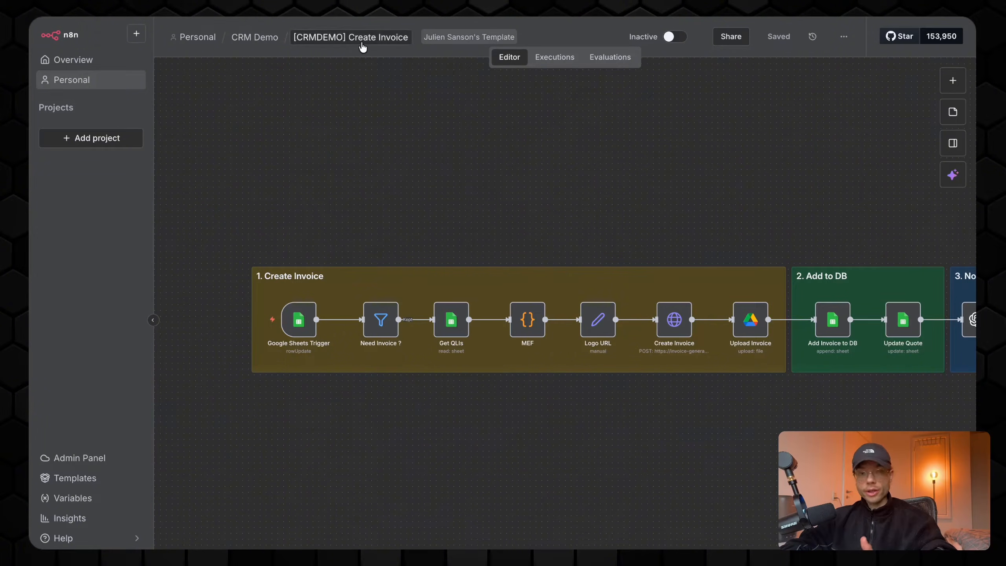
Tick Work Done for quote N° 3 in the Payments Dashboard sheet, and return to the Create Invoice workflow canvas in n8n
{"action": "scroll", "coordinate": [352, 451], "scroll_direction": "up", "scroll_amount": 3}
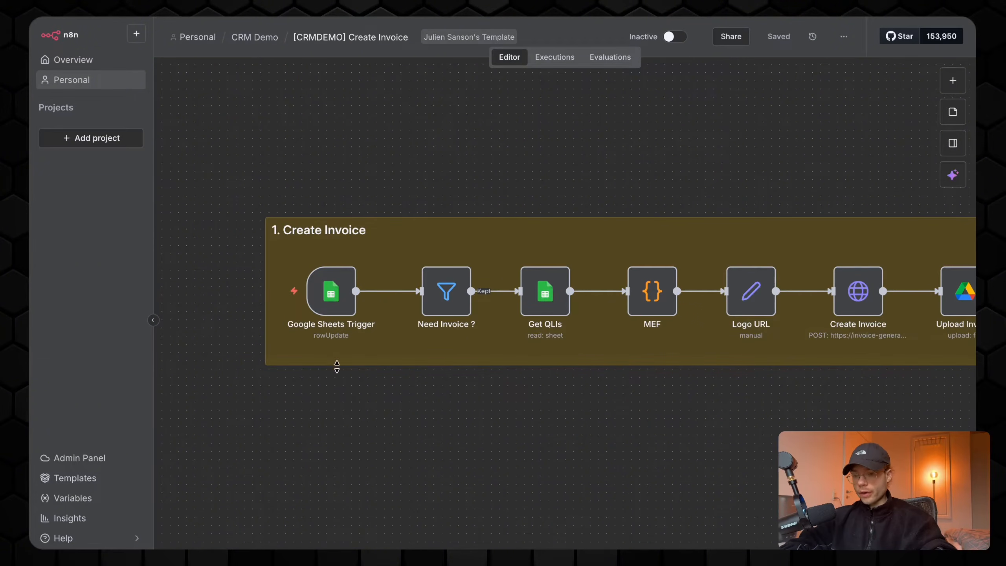
{"action": "double_click", "coordinate": [333, 297]}
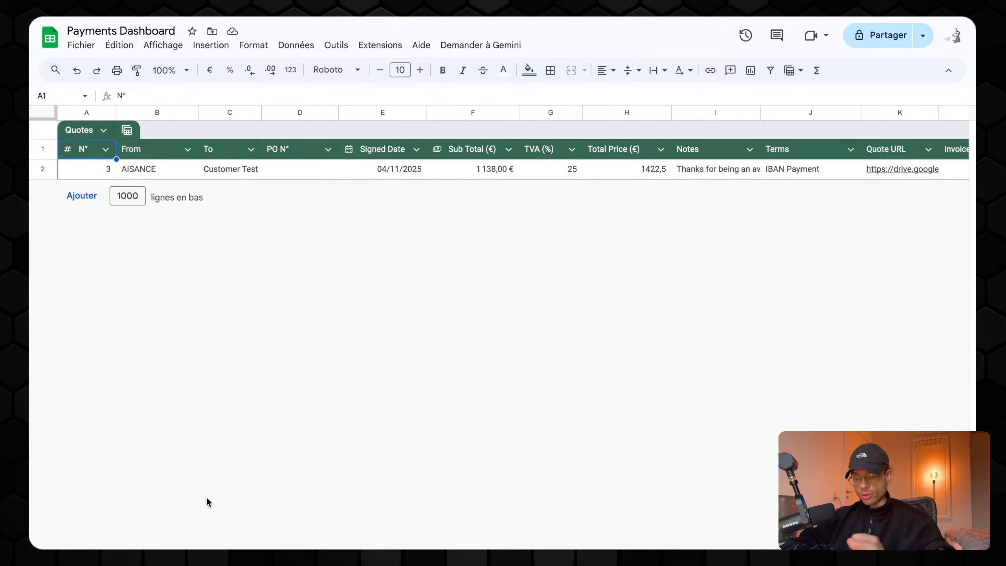
{"action": "scroll", "coordinate": [502, 214], "scroll_direction": "right", "scroll_amount": 8}
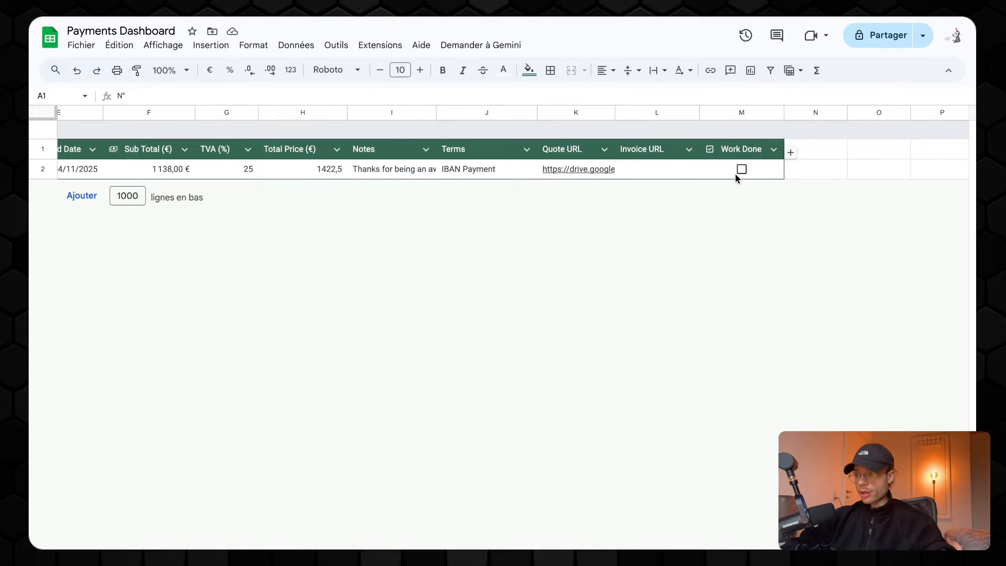
{"action": "left_click", "coordinate": [740, 170]}
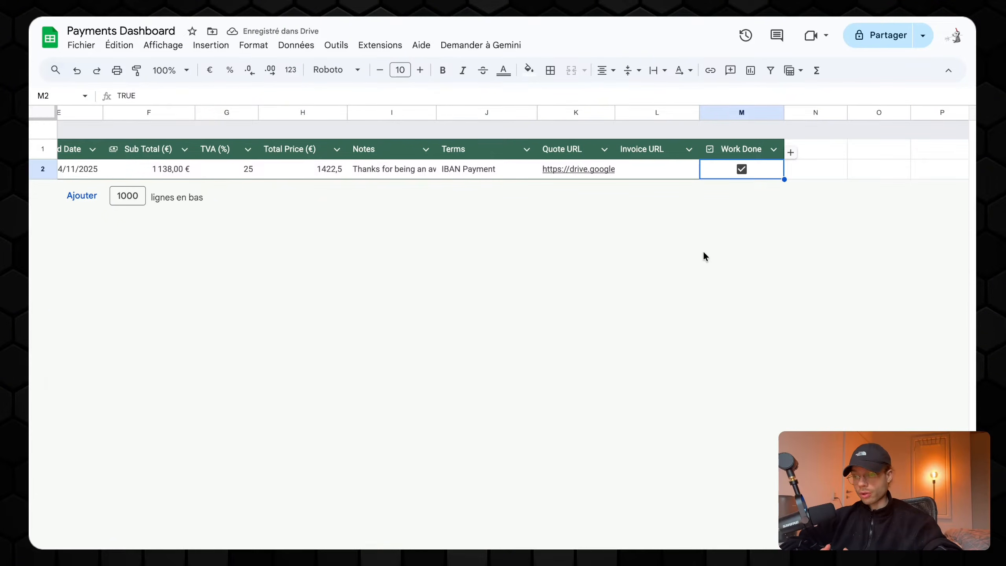
{"action": "left_click", "coordinate": [99, 396]}
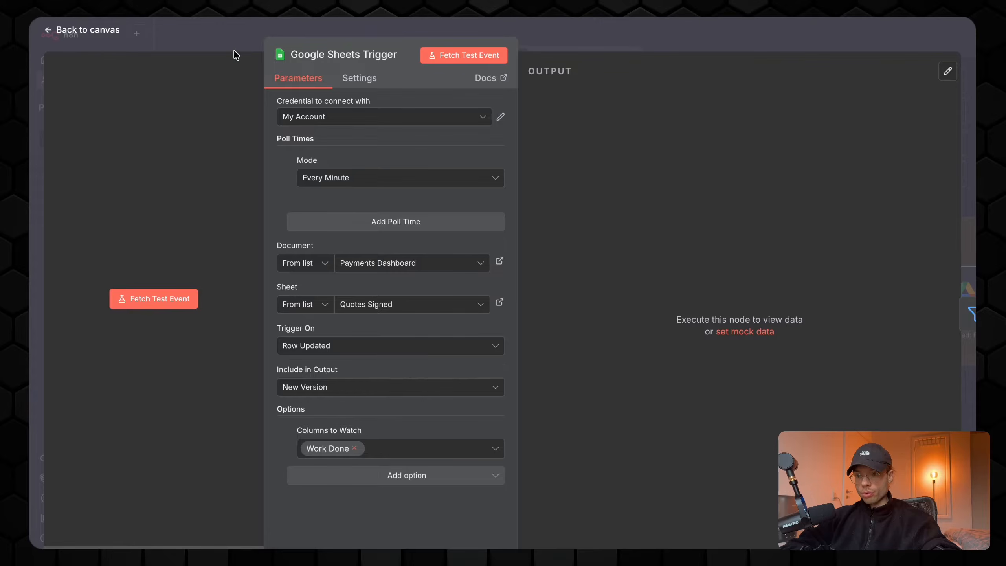
{"action": "left_click", "coordinate": [231, 41]}
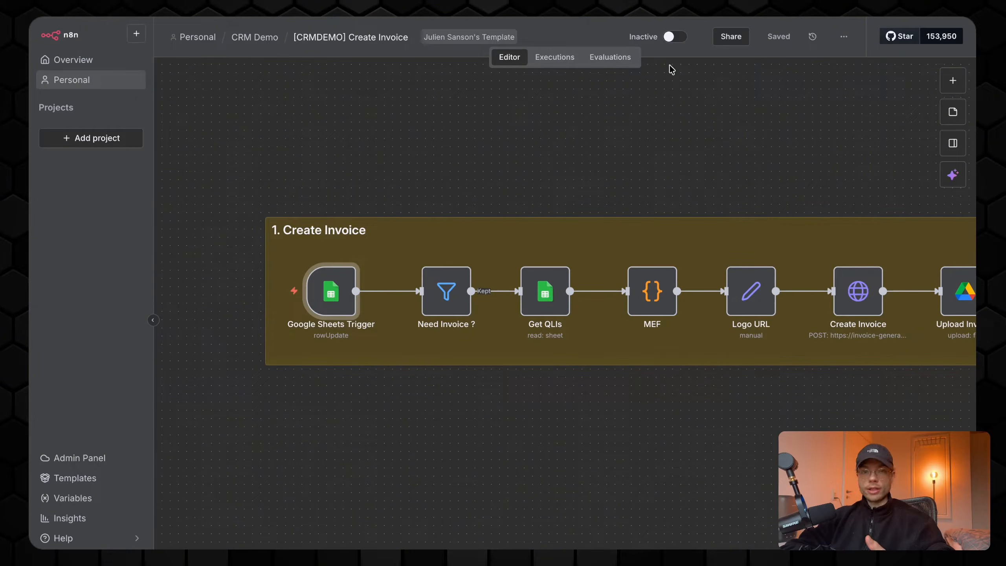
Look through the Google Sheets Trigger's poll time modes, keep Every Minute, and return to the canvas
{"action": "double_click", "coordinate": [331, 292]}
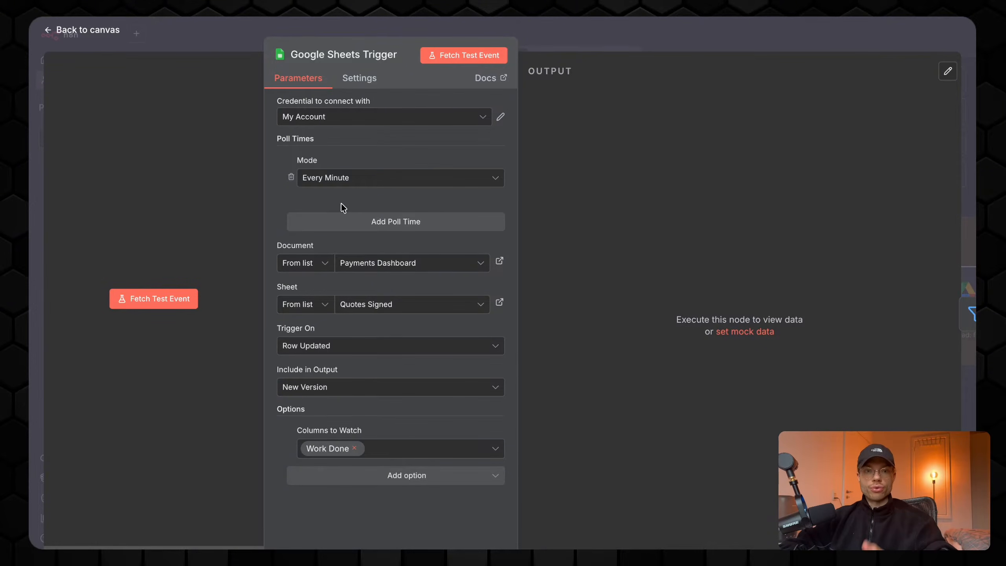
{"action": "left_click", "coordinate": [346, 178]}
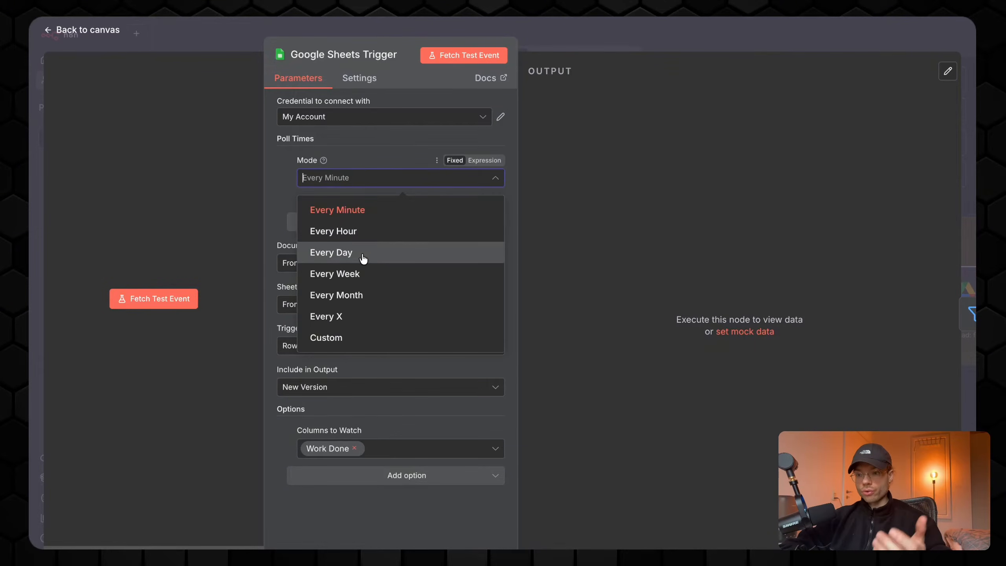
{"action": "left_click", "coordinate": [279, 190]}
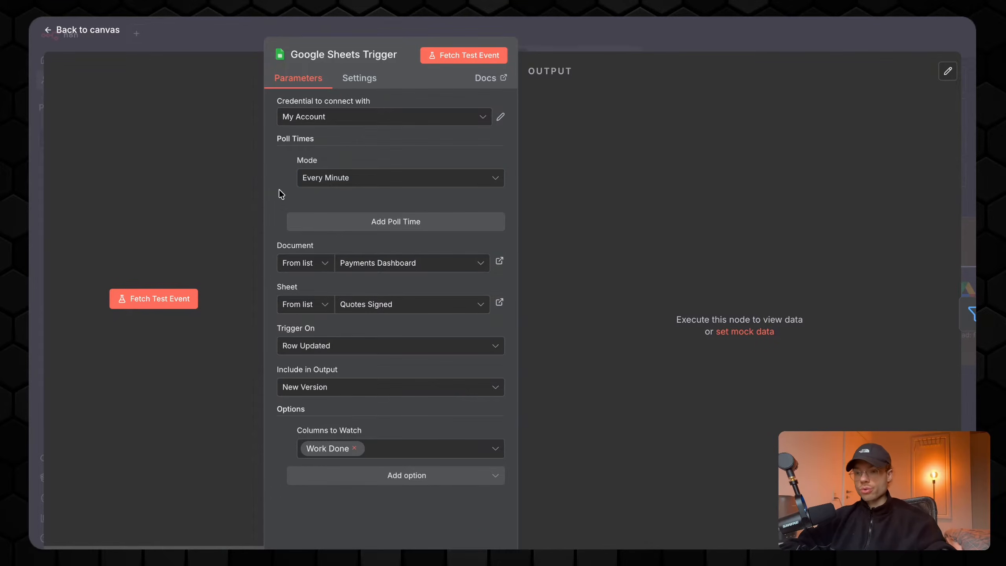
{"action": "left_click", "coordinate": [231, 45]}
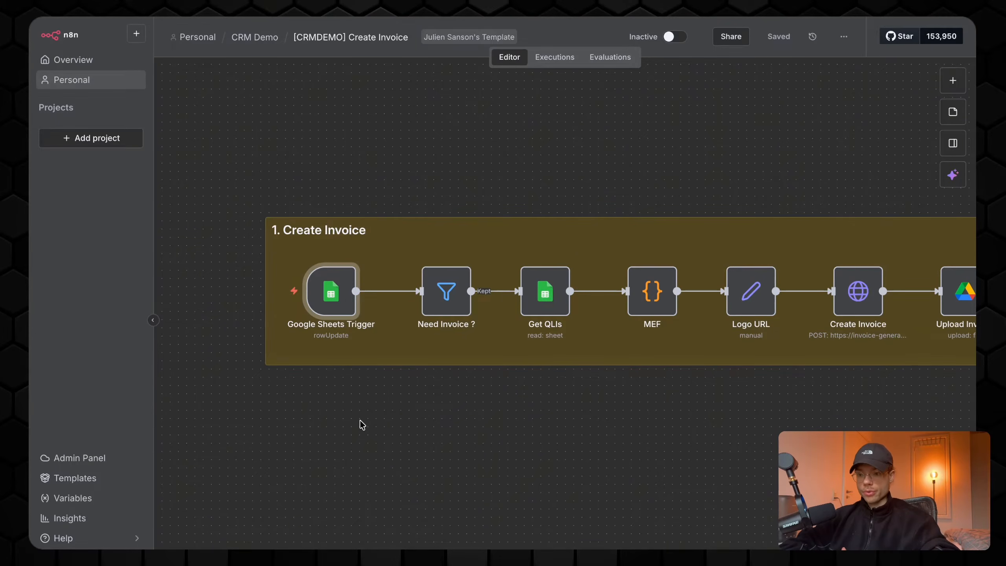
Execute the Google Sheets Trigger, examine the fetched quote's Work Done and N° output values, and return to the canvas
{"action": "left_click", "coordinate": [262, 291]}
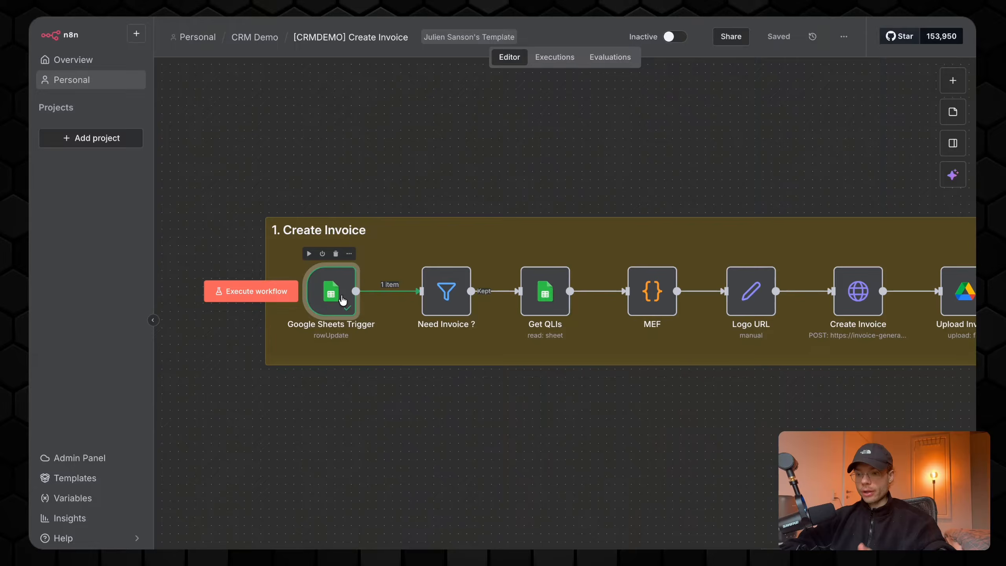
{"action": "double_click", "coordinate": [343, 300]}
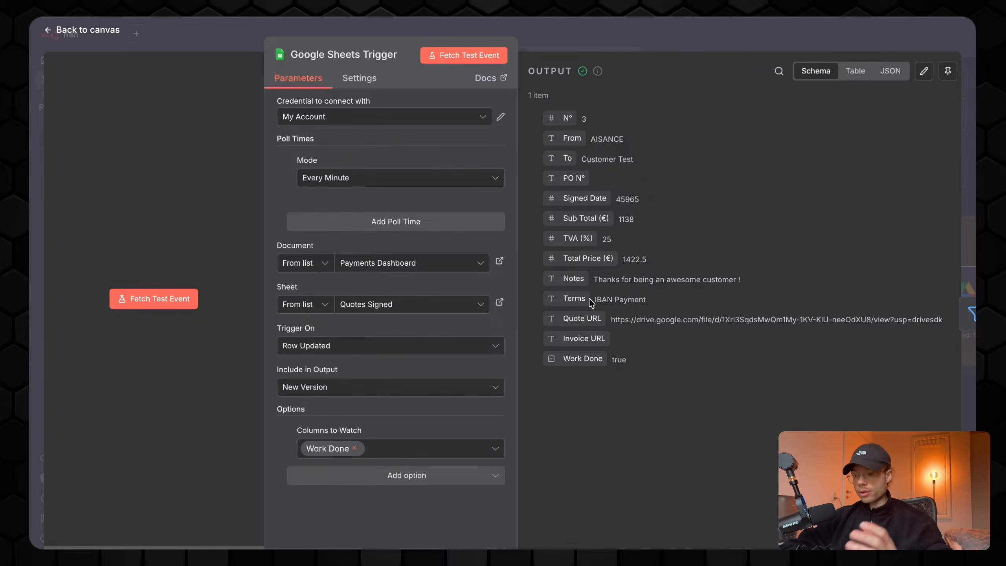
{"action": "left_click_drag", "start_coordinate": [628, 364], "coordinate": [560, 363]}
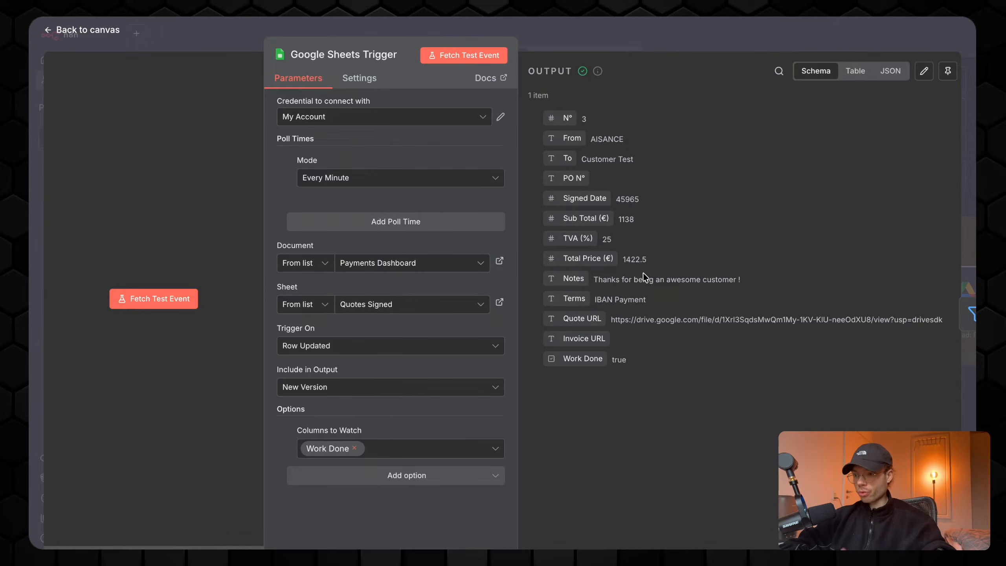
{"action": "left_click_drag", "start_coordinate": [580, 118], "coordinate": [594, 121]}
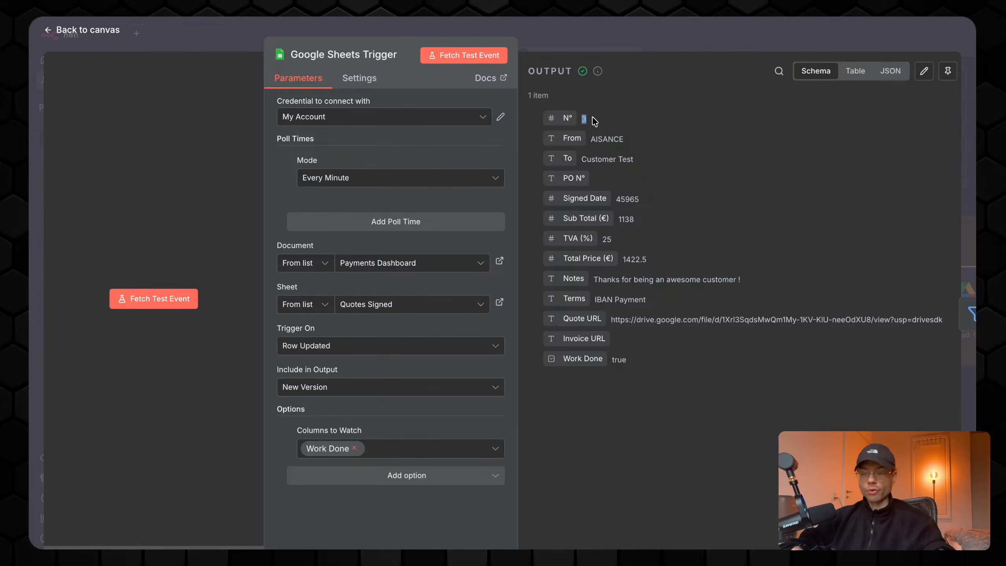
{"action": "key", "text": "Escape"}
Review the Need Invoice ? filter conditions against the quote's Invoice URL cell in Payments Dashboard, and run the filter node
{"action": "scroll", "coordinate": [446, 388], "scroll_direction": "up", "scroll_amount": 5}
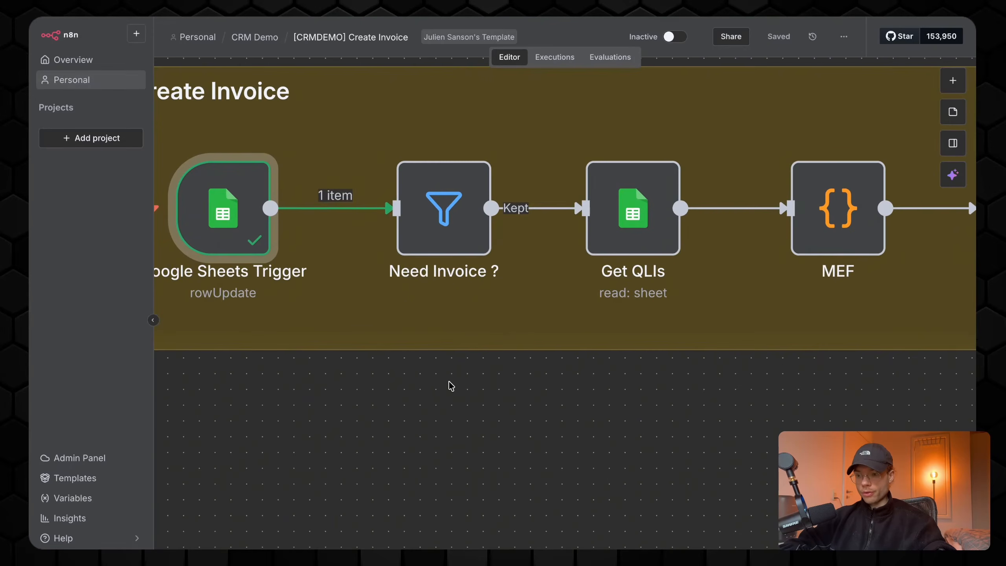
{"action": "scroll", "coordinate": [451, 386], "scroll_direction": "up", "scroll_amount": 1}
{"action": "scroll", "coordinate": [451, 386], "scroll_direction": "left", "scroll_amount": 1}
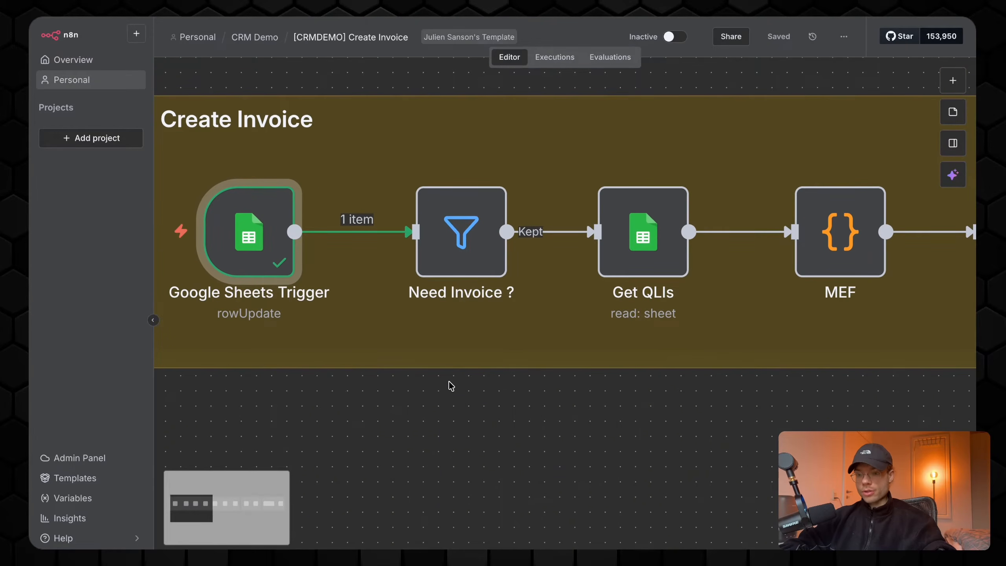
{"action": "double_click", "coordinate": [470, 245]}
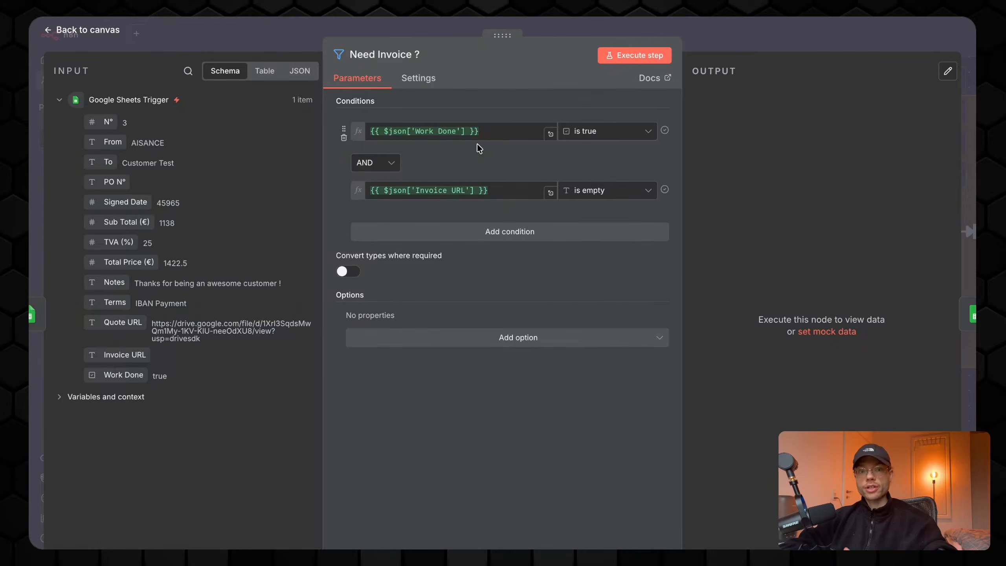
{"action": "mouse_move", "coordinate": [31, 266]}
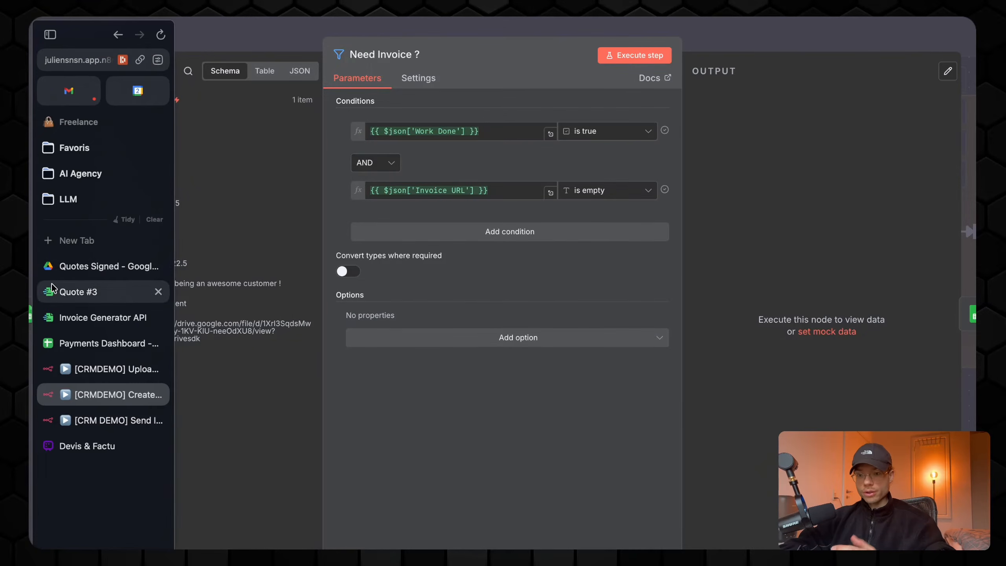
{"action": "left_click", "coordinate": [92, 344]}
{"action": "left_click", "coordinate": [658, 175]}
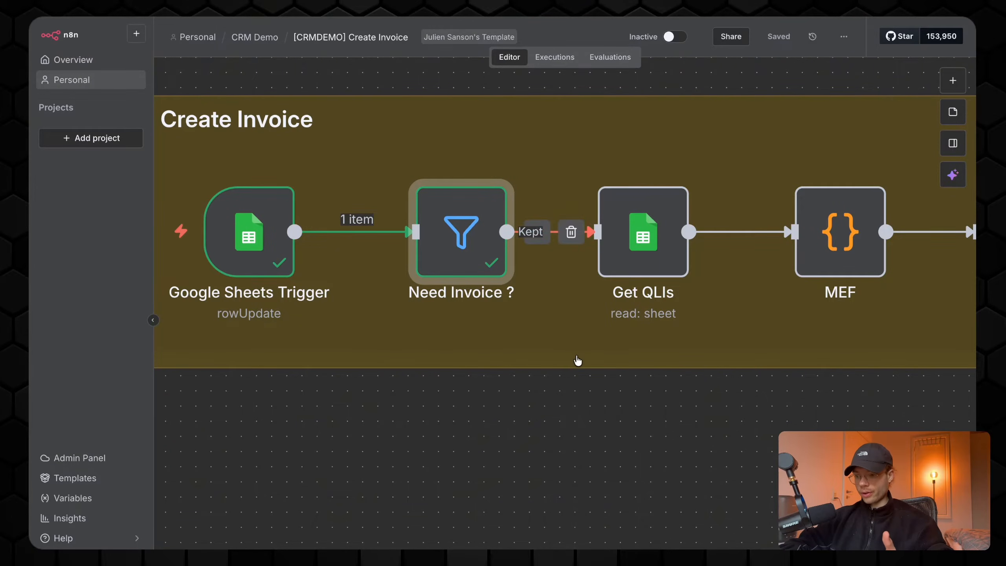
Open the Logo URL node, review the image address in its Logo field, and return to the canvas
{"action": "scroll", "coordinate": [578, 361], "scroll_direction": "right", "scroll_amount": 1}
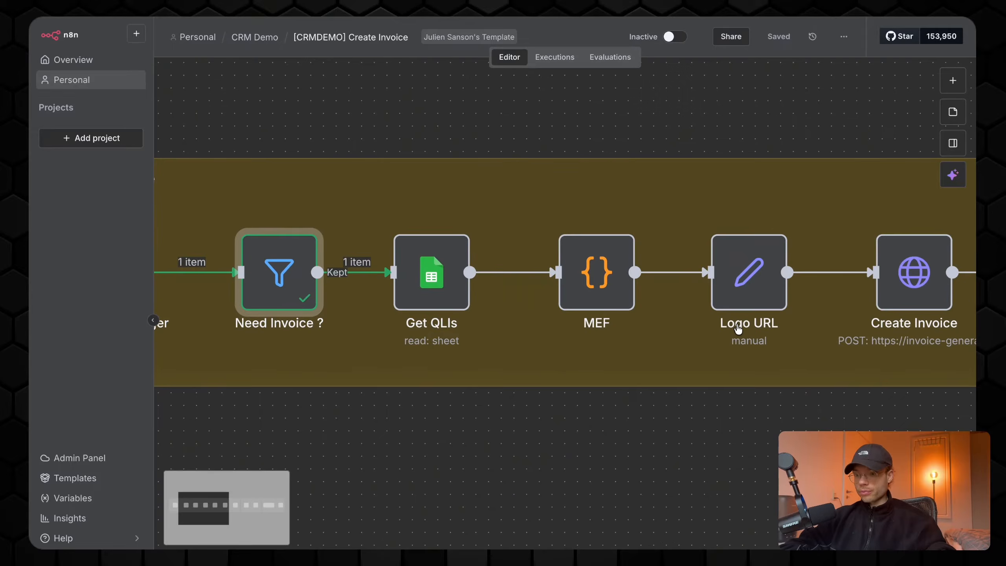
{"action": "scroll", "coordinate": [578, 362], "scroll_direction": "right", "scroll_amount": 3}
{"action": "double_click", "coordinate": [752, 274]}
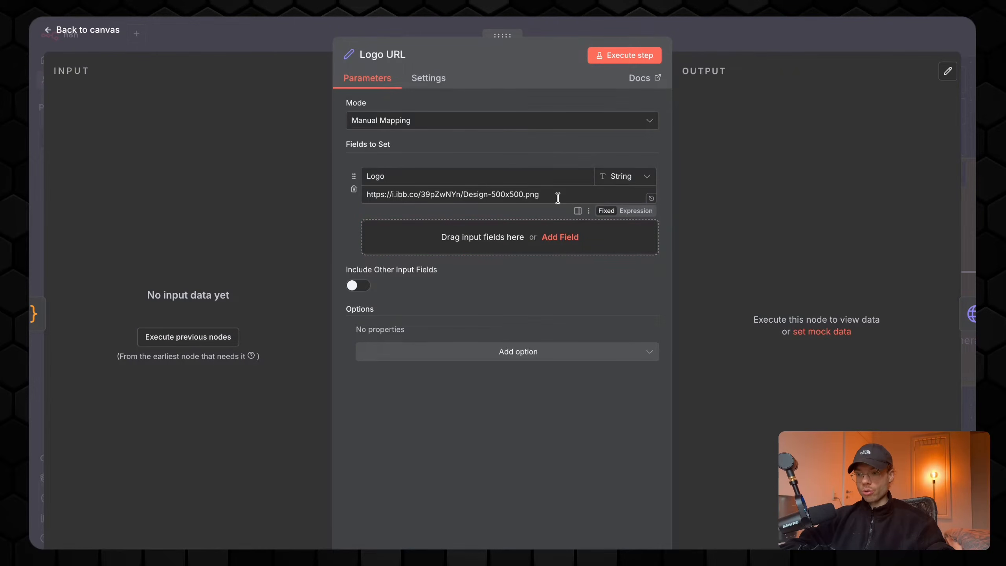
{"action": "left_click_drag", "start_coordinate": [556, 195], "coordinate": [348, 198]}
{"action": "key", "text": "Escape"}
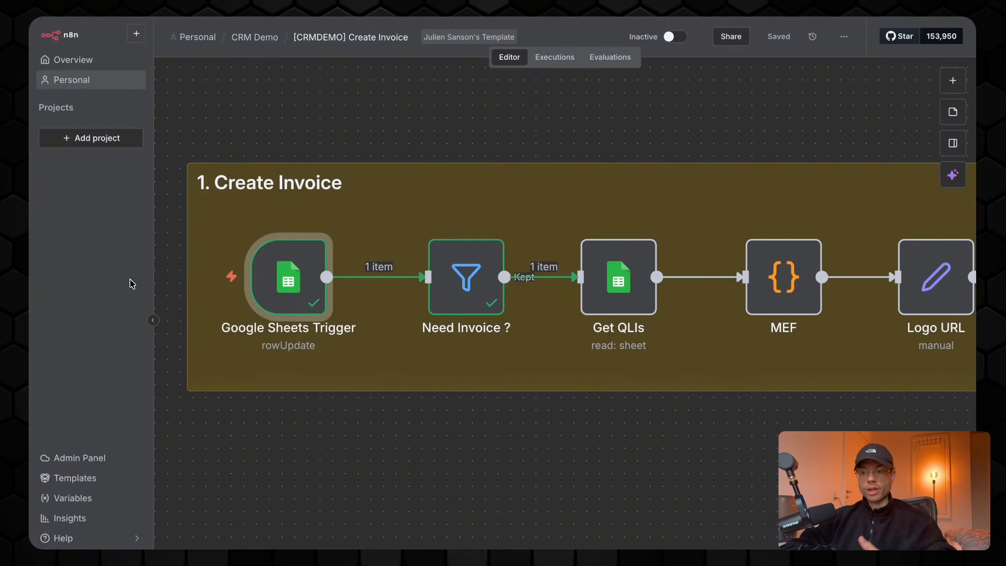
In Payments Dashboard, compare the Quote links of the QLI line items with the Quote URL in the Quotes table
{"action": "mouse_move", "coordinate": [35, 321]}
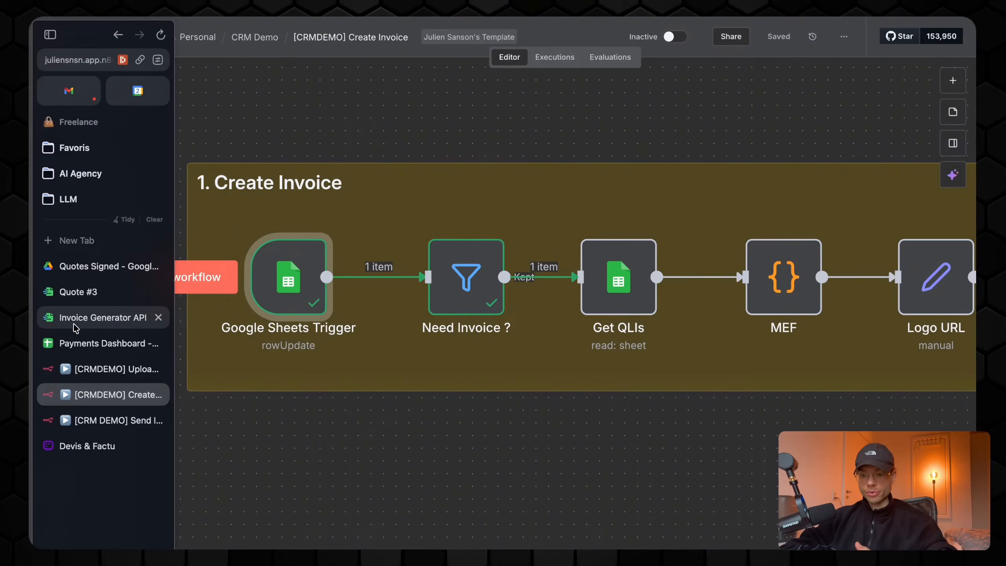
{"action": "left_click", "coordinate": [106, 343]}
{"action": "scroll", "coordinate": [316, 176], "scroll_direction": "left", "scroll_amount": 5}
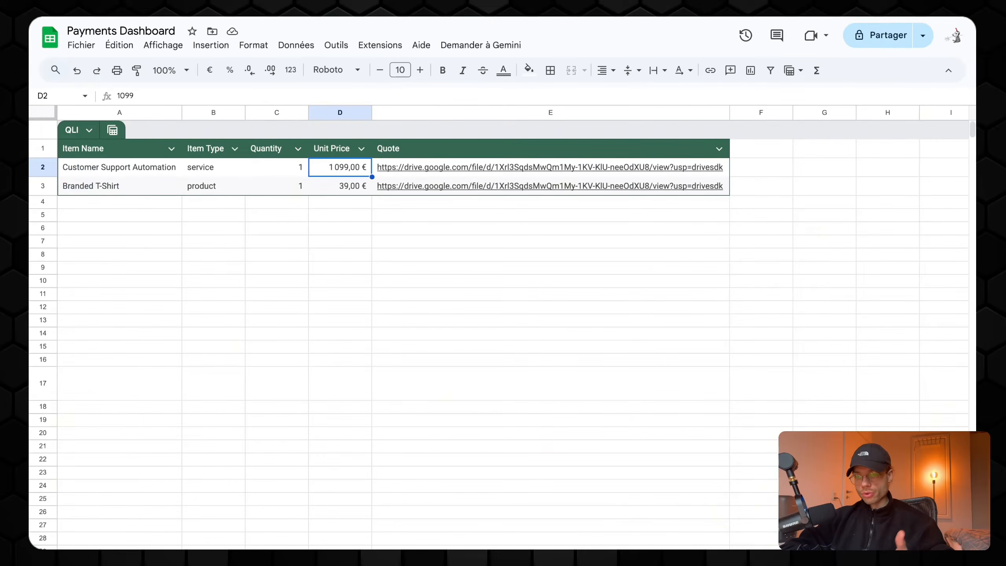
{"action": "left_click", "coordinate": [343, 387]}
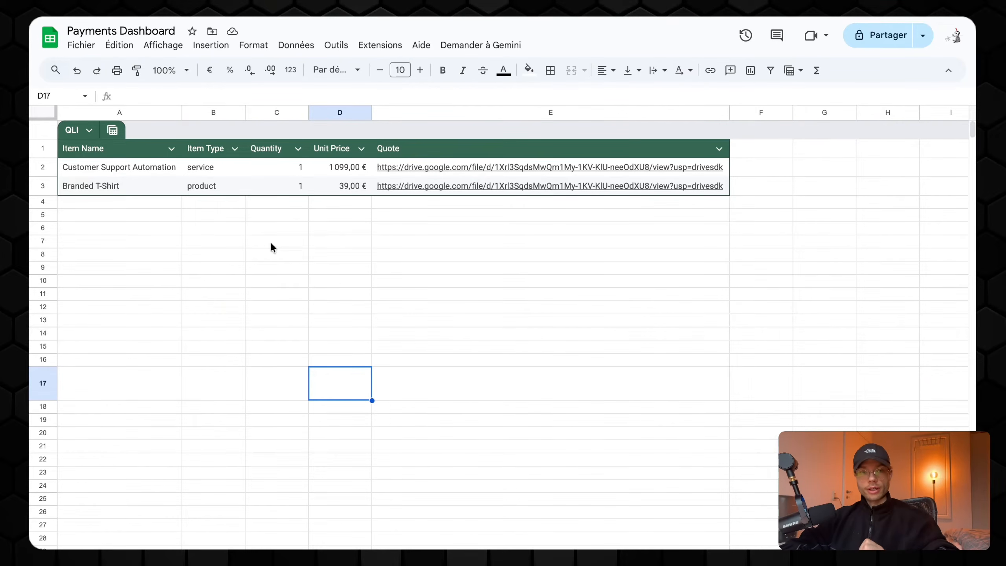
{"action": "left_click", "coordinate": [448, 166]}
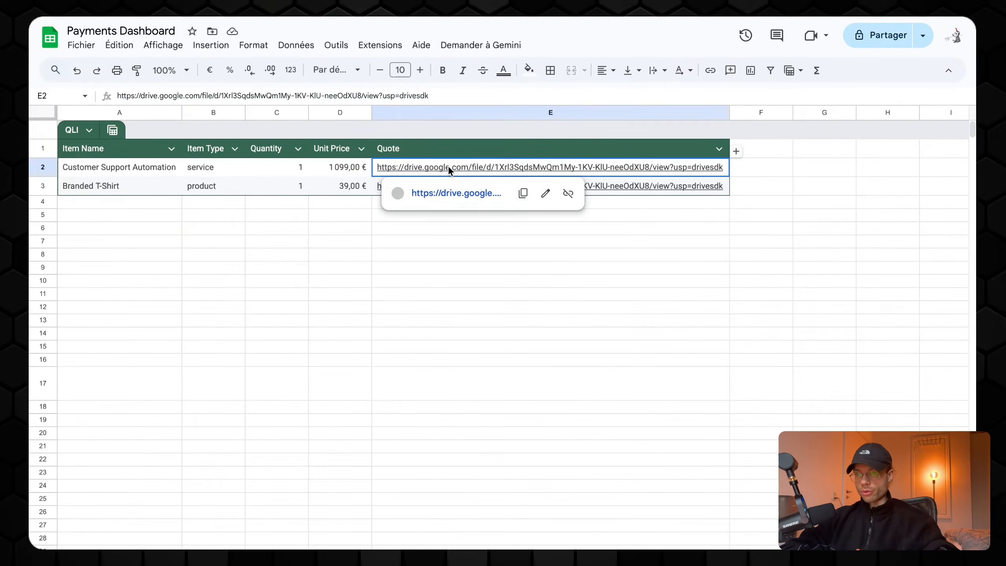
{"action": "left_click", "coordinate": [364, 234]}
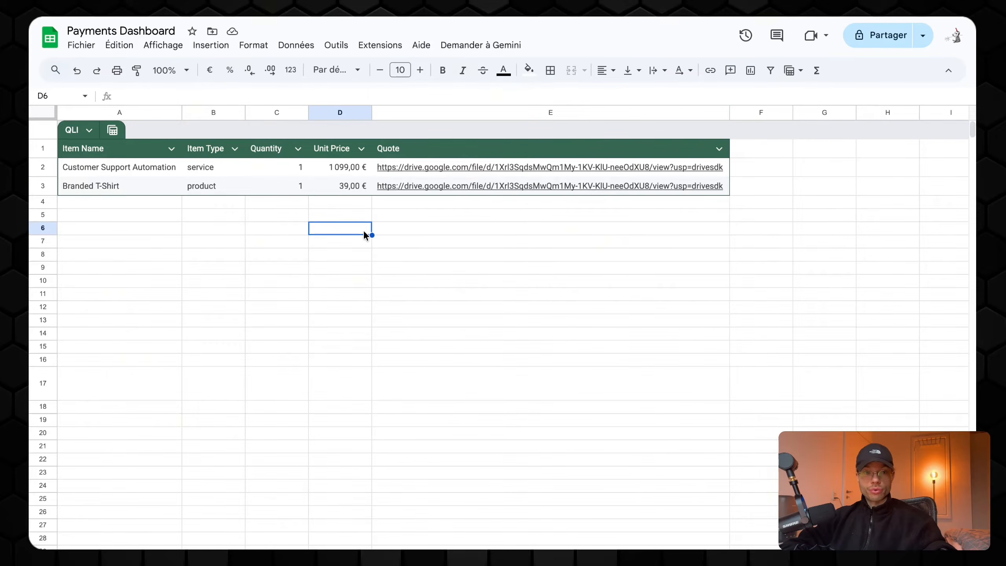
{"action": "mouse_move", "coordinate": [417, 168]}
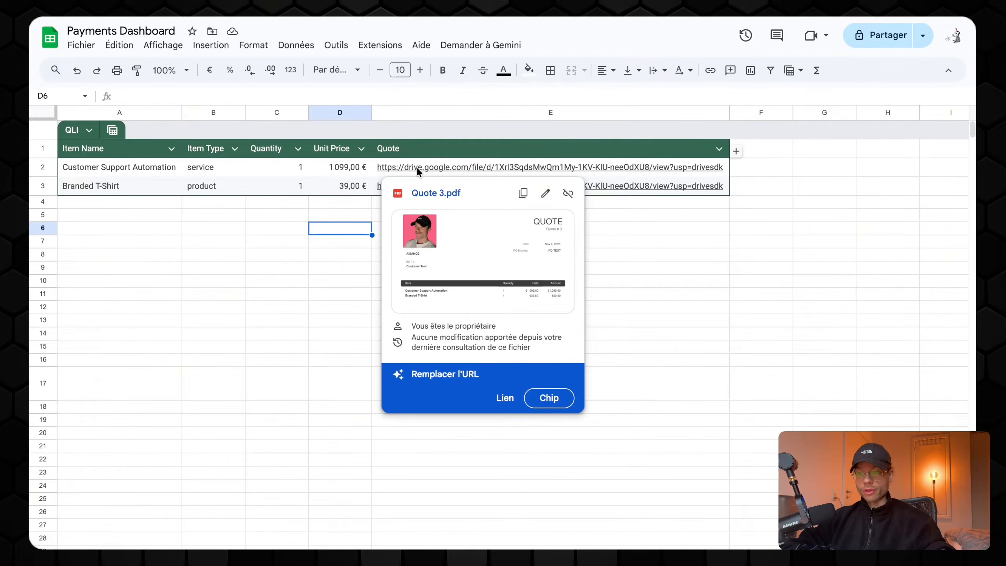
{"action": "left_click", "coordinate": [391, 164]}
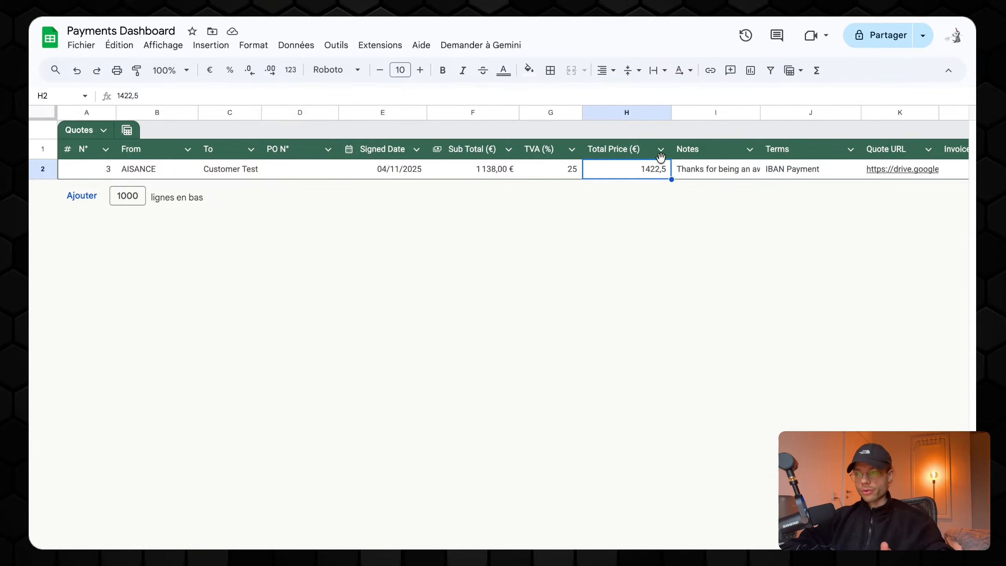
{"action": "scroll", "coordinate": [660, 158], "scroll_direction": "right", "scroll_amount": 6}
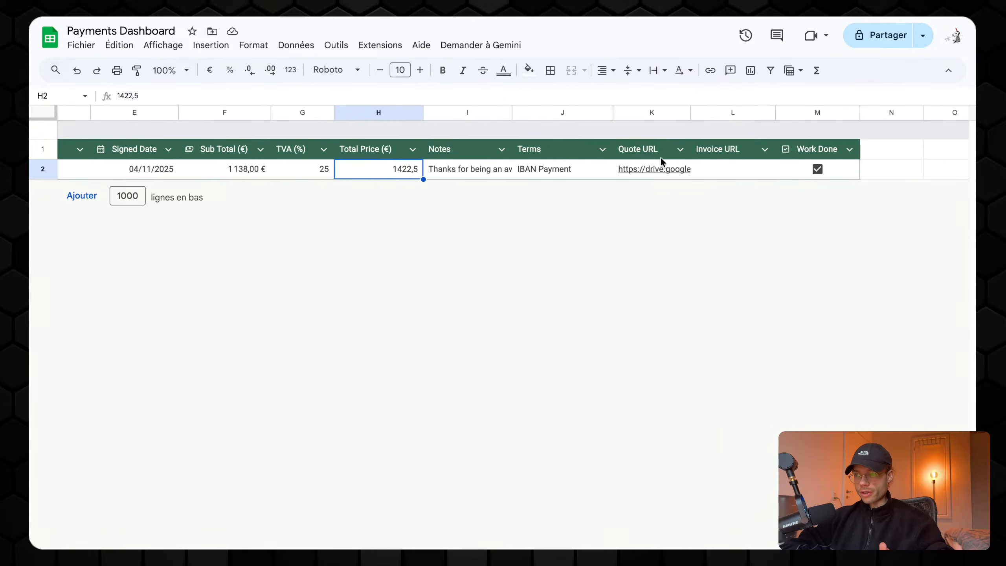
{"action": "left_click", "coordinate": [659, 169]}
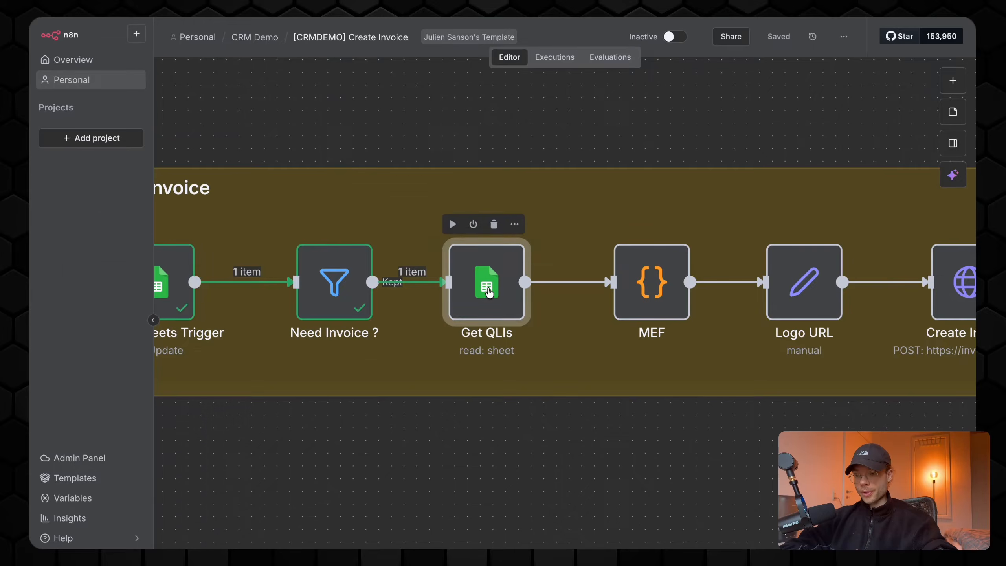
In n8n, open the Get QLIs node and review its filter matching the Quote column to the incoming Quote URL
{"action": "double_click", "coordinate": [489, 292]}
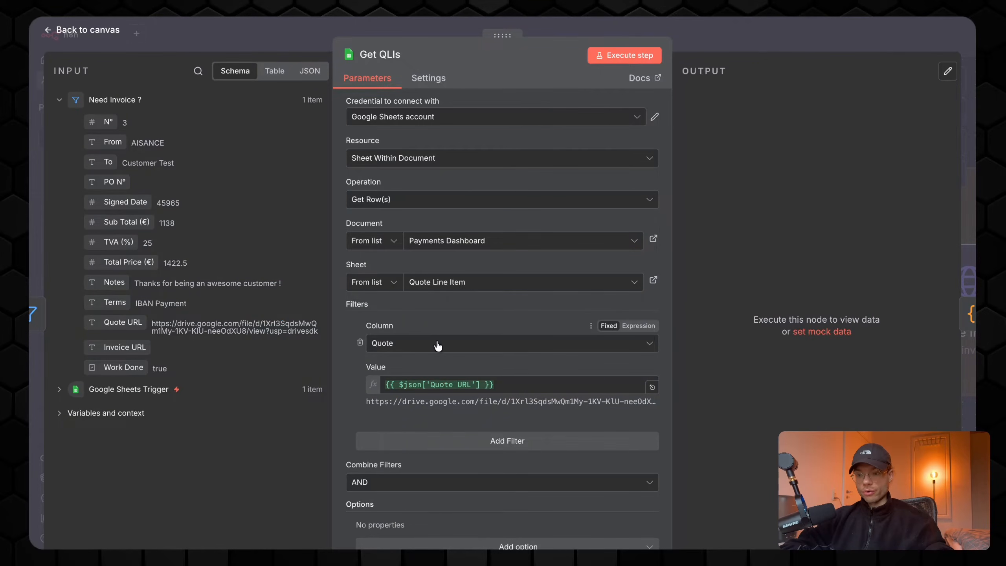
{"action": "left_click_drag", "start_coordinate": [510, 383], "coordinate": [364, 385]}
{"action": "left_click", "coordinate": [274, 330]}
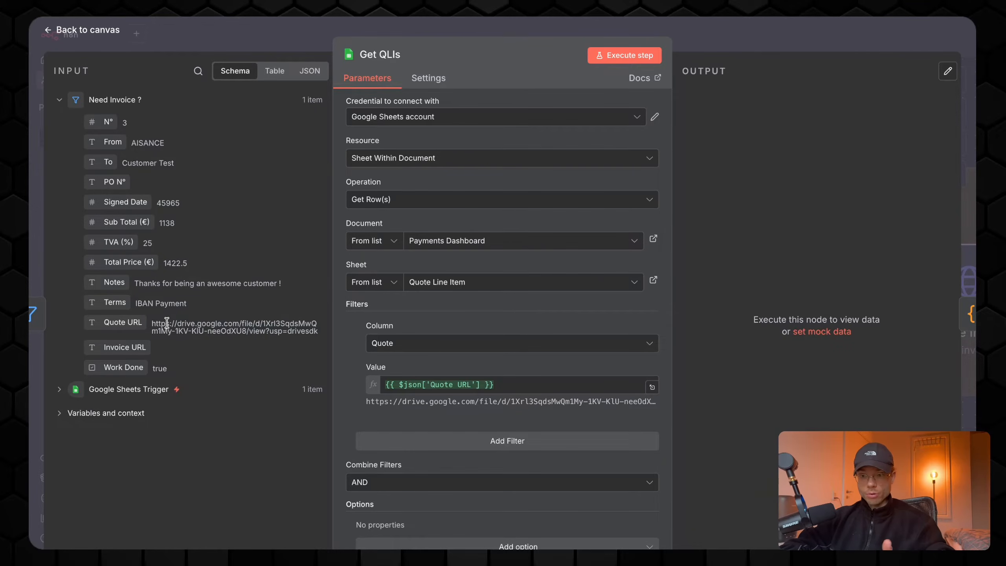
{"action": "left_click", "coordinate": [60, 389]}
Run the Get QLIs node and examine the item names and types in its JSON output
{"action": "scroll", "coordinate": [80, 396], "scroll_direction": "down", "scroll_amount": 3}
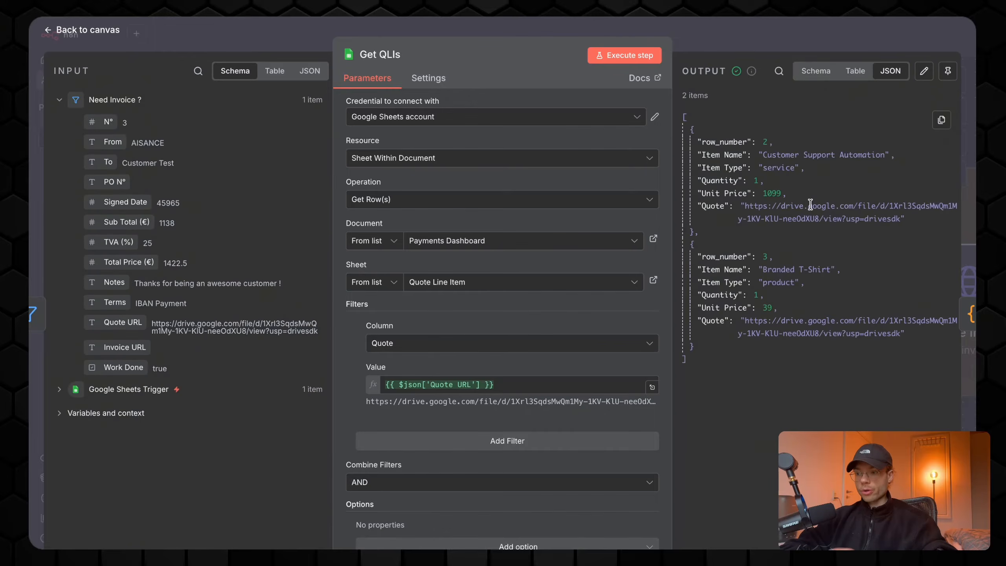
{"action": "left_click_drag", "start_coordinate": [765, 154], "coordinate": [895, 155]}
{"action": "left_click", "coordinate": [779, 166]}
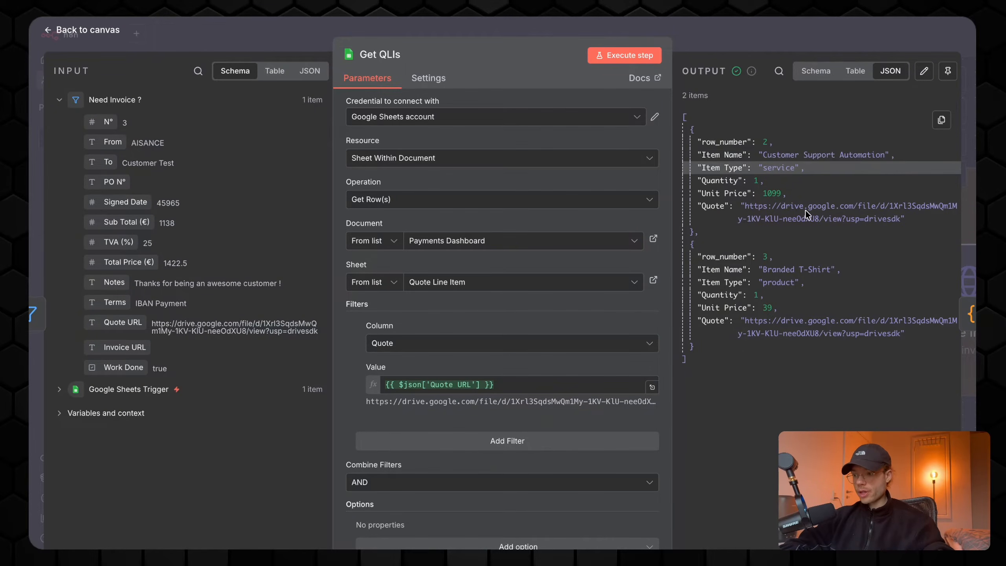
Compare the item names and types of both line items in the Get QLIs output and return to the canvas
{"action": "left_click_drag", "start_coordinate": [769, 269], "coordinate": [821, 268]}
{"action": "left_click_drag", "start_coordinate": [762, 282], "coordinate": [781, 281]}
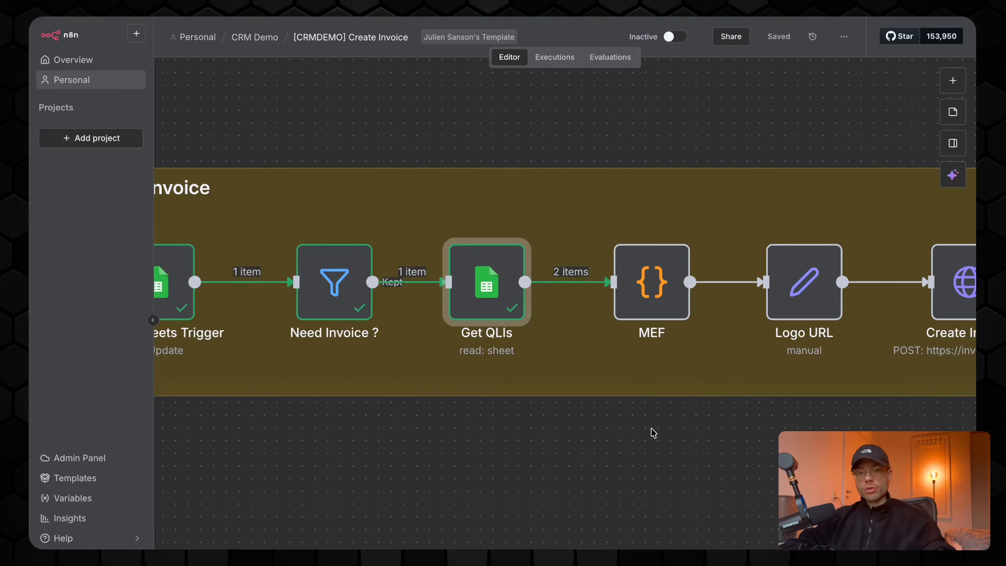
{"action": "mouse_move", "coordinate": [664, 289]}
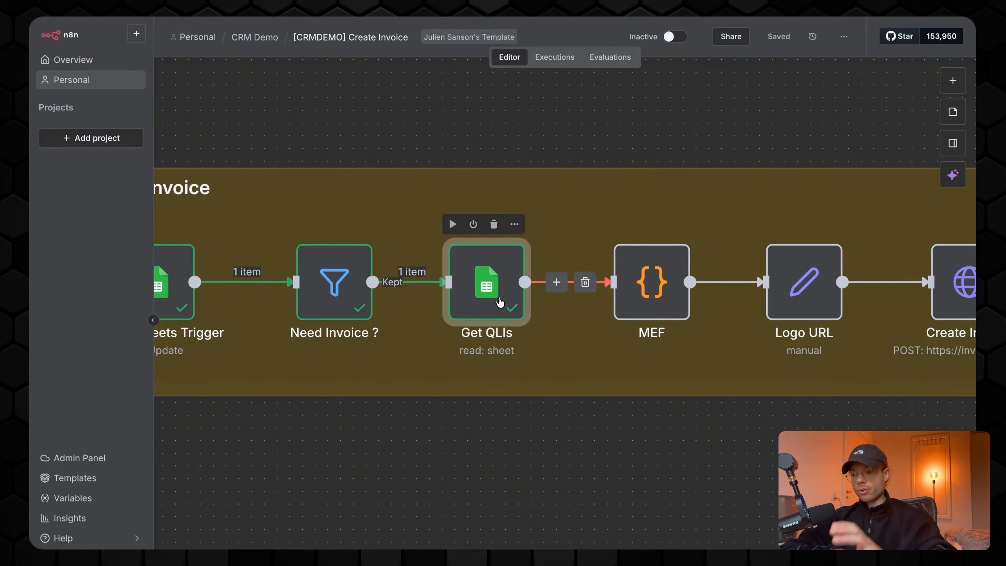
Run the MEF and Logo URL nodes, reviewing the items_json field in the MEF node's output
{"action": "mouse_move", "coordinate": [625, 274]}
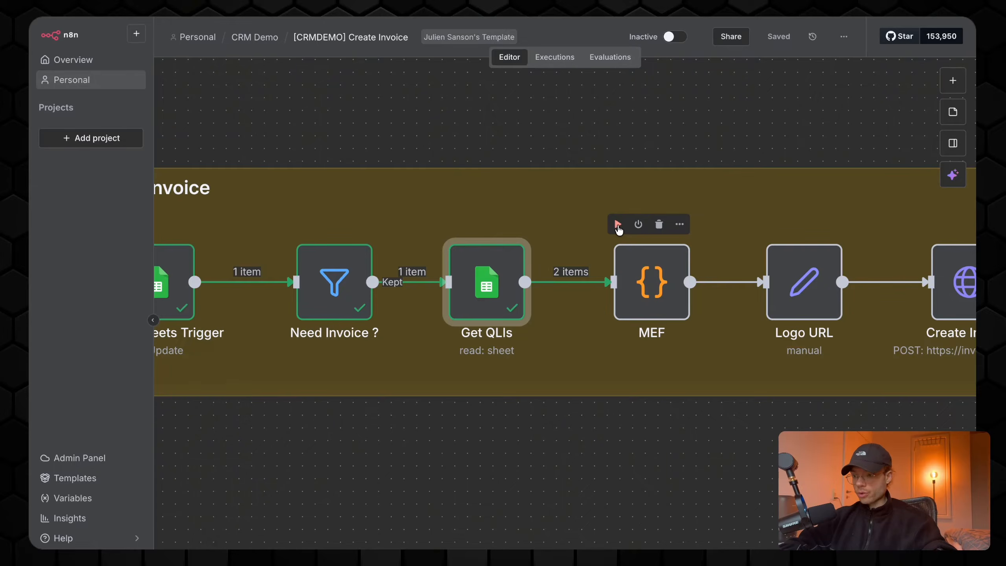
{"action": "left_click", "coordinate": [617, 227]}
{"action": "scroll", "coordinate": [650, 357], "scroll_direction": "right", "scroll_amount": 2}
{"action": "double_click", "coordinate": [591, 294]}
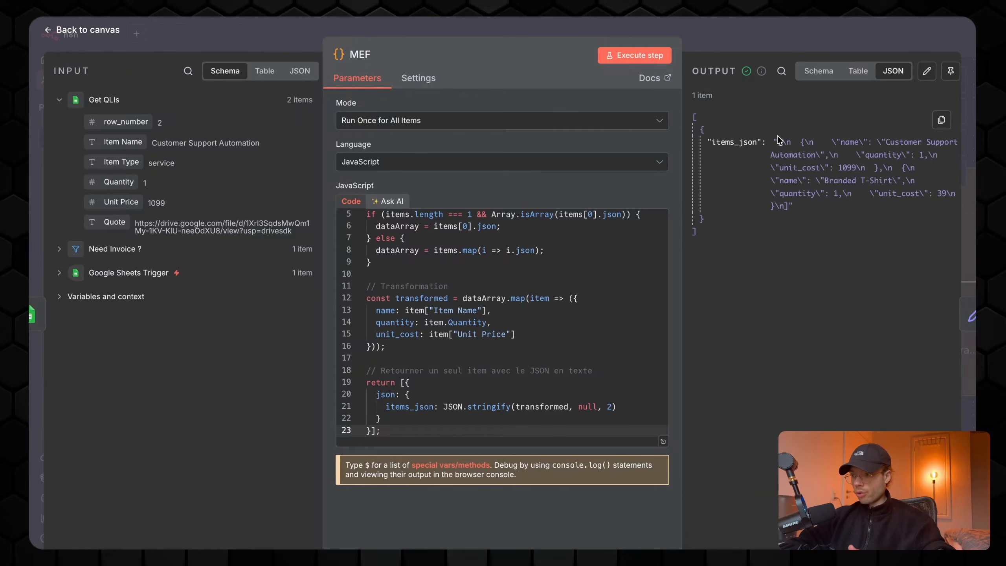
{"action": "left_click", "coordinate": [815, 70]}
{"action": "key", "text": "Escape"}
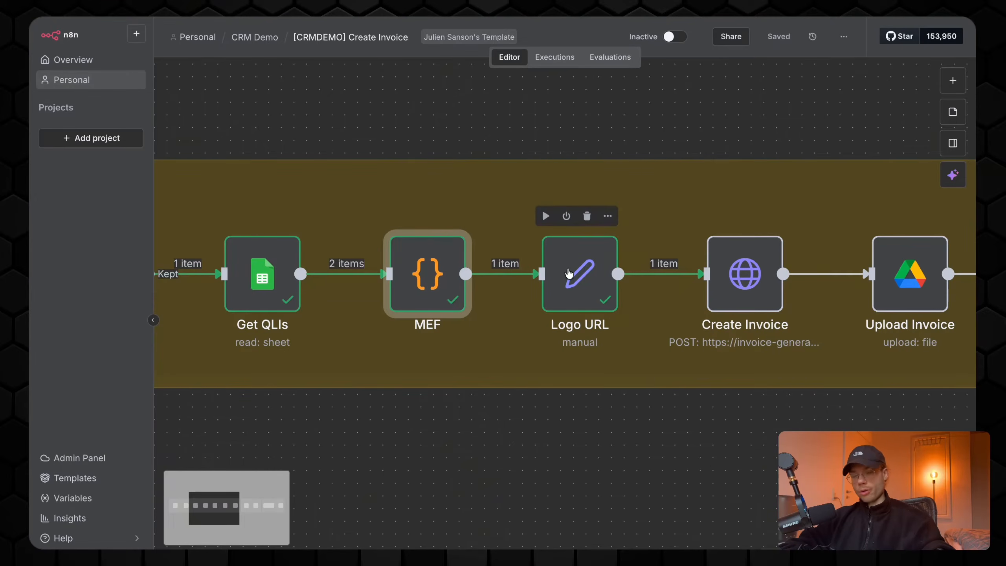
{"action": "scroll", "coordinate": [578, 317], "scroll_direction": "right", "scroll_amount": 5}
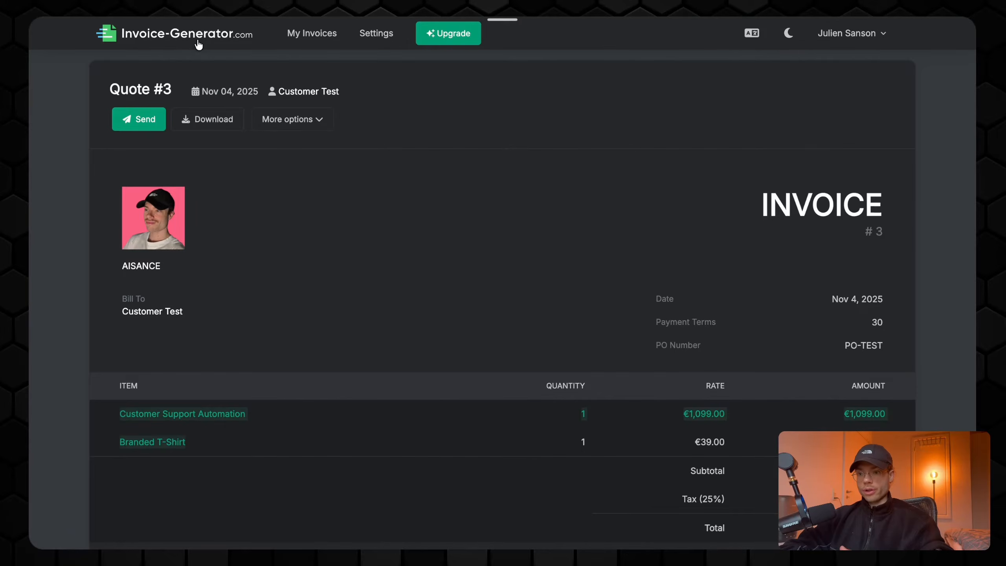
In Invoice-Generator.com, open the My Invoices list and look at the additional document types offered for creation
{"action": "left_click", "coordinate": [199, 44]}
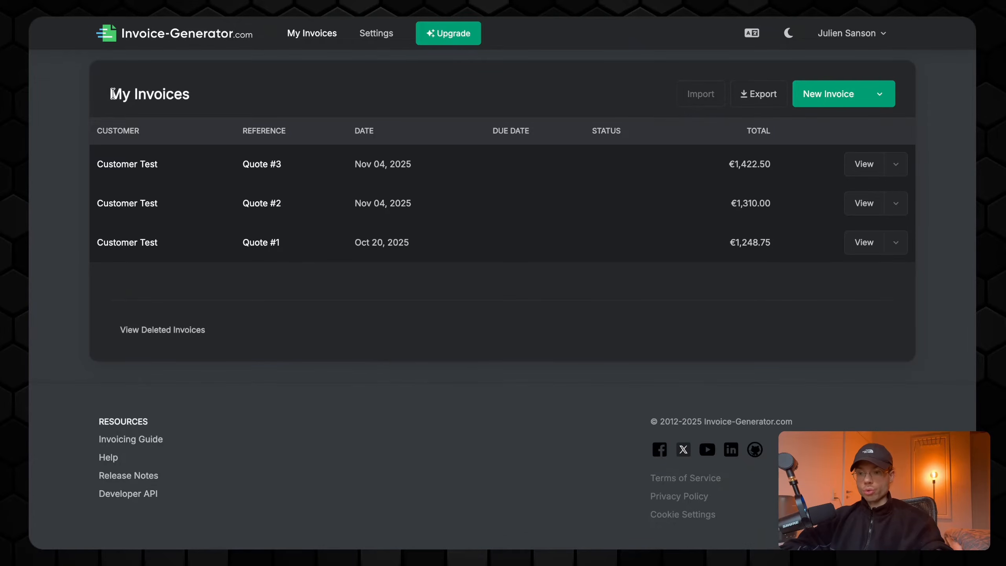
{"action": "left_click_drag", "start_coordinate": [112, 93], "coordinate": [205, 97]}
{"action": "left_click", "coordinate": [880, 97]}
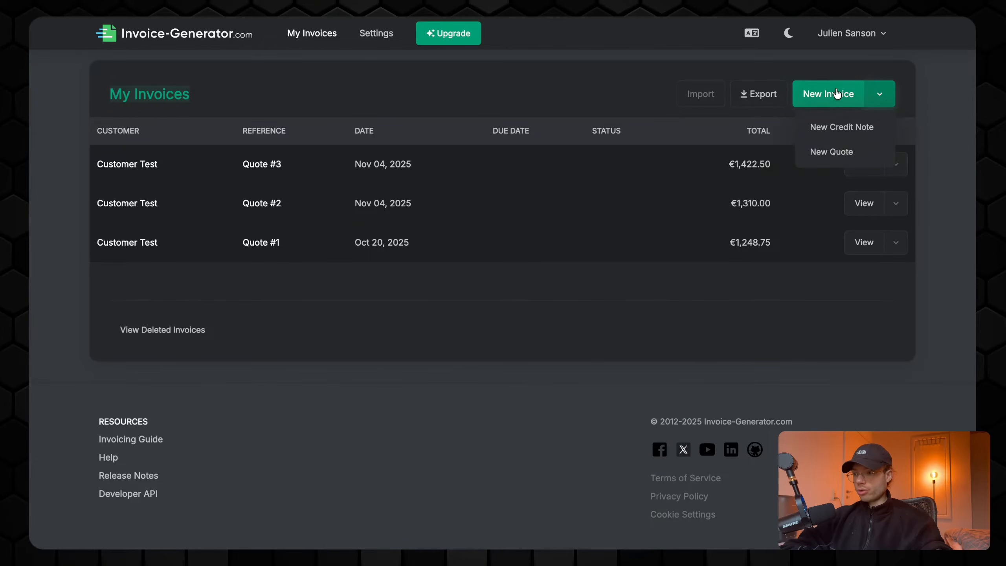
{"action": "left_click", "coordinate": [628, 87]}
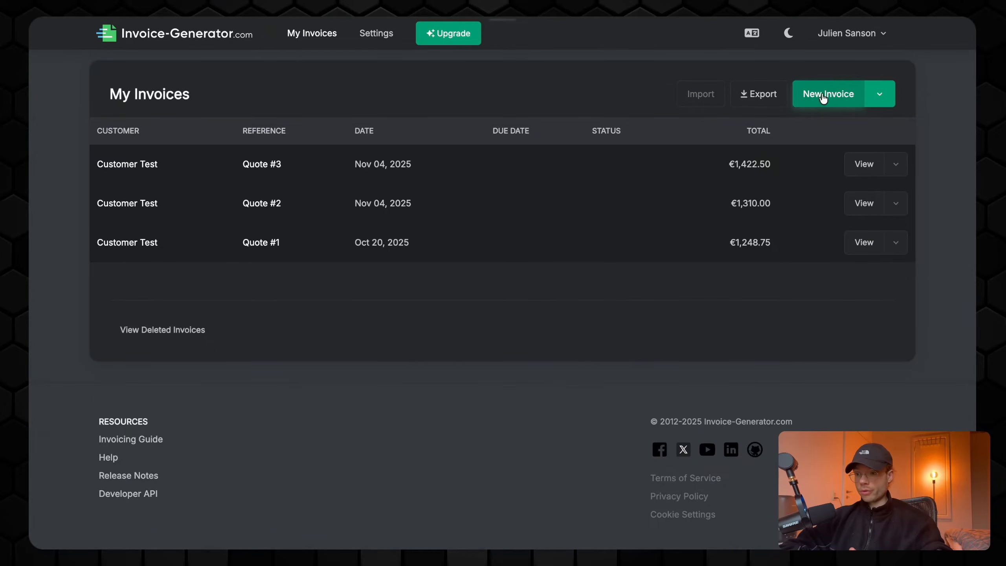
Open a blank new invoice and look over its sender, recipient and payment fields
{"action": "left_click", "coordinate": [821, 98]}
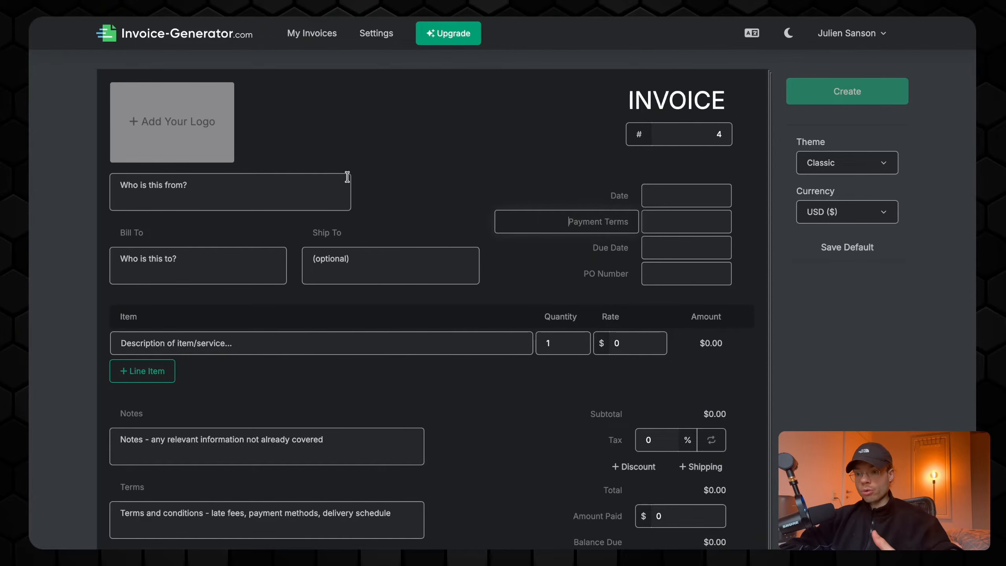
{"action": "left_click", "coordinate": [216, 195]}
{"action": "left_click", "coordinate": [640, 208]}
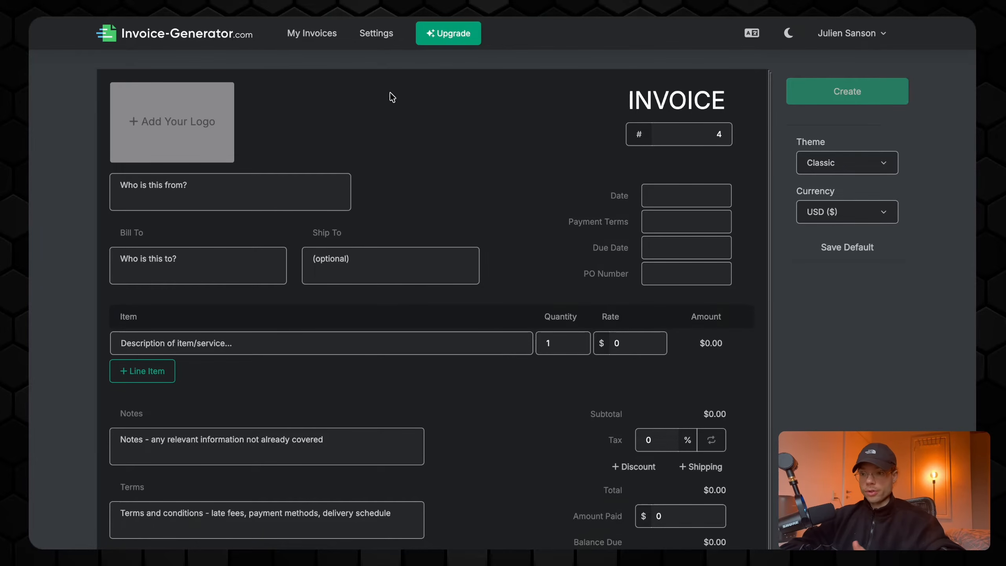
Review API usage and API keys in the developer settings, and bring up the Invoice Generator API documentation
{"action": "left_click", "coordinate": [374, 35]}
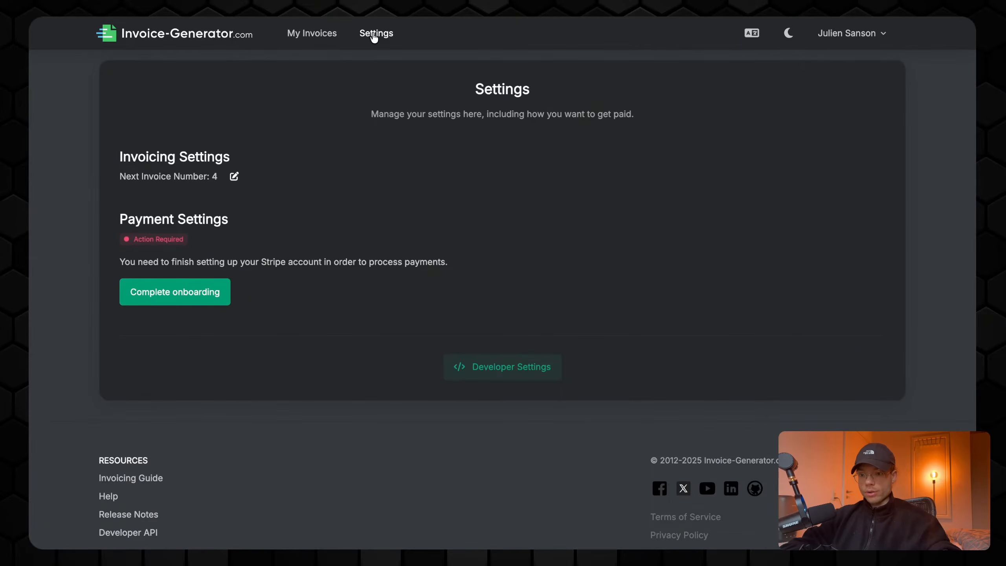
{"action": "left_click", "coordinate": [503, 375]}
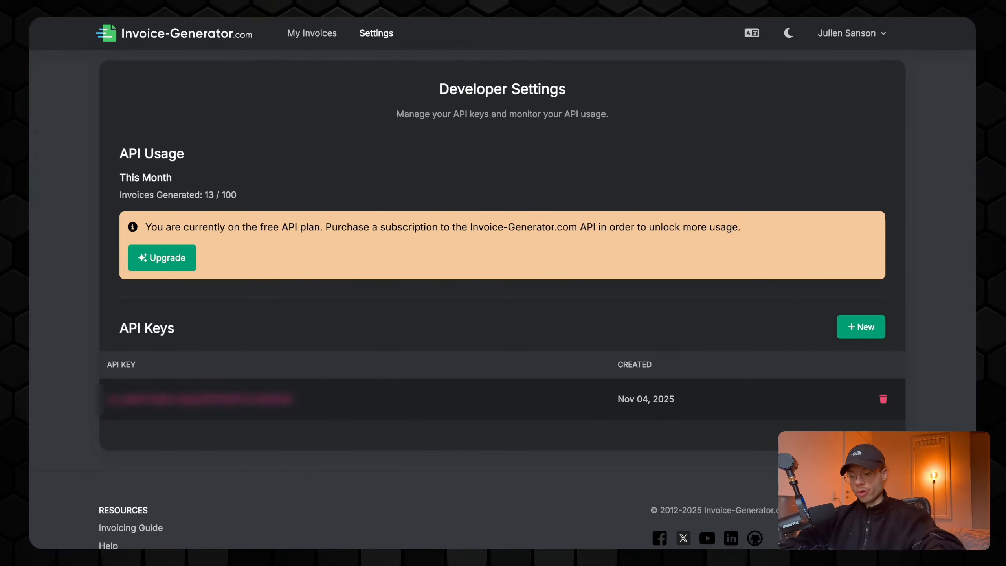
{"action": "key", "text": "ctrl+Tab"}
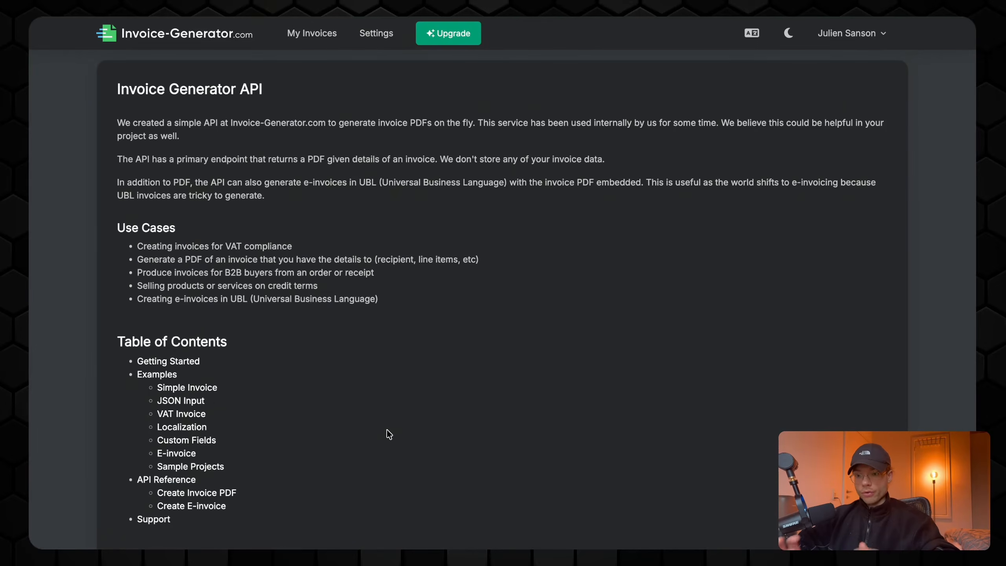
Examine the endpoint, Authorization header and body fields of the Simple Invoice cURL example in the API documentation
{"action": "scroll", "coordinate": [390, 434], "scroll_direction": "down", "scroll_amount": 10}
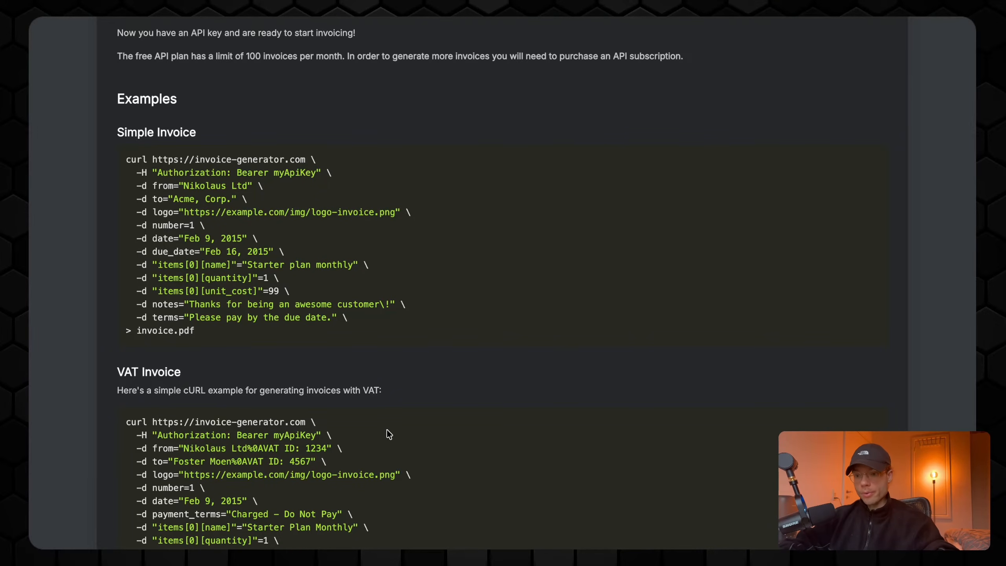
{"action": "left_click_drag", "start_coordinate": [152, 159], "coordinate": [306, 159]}
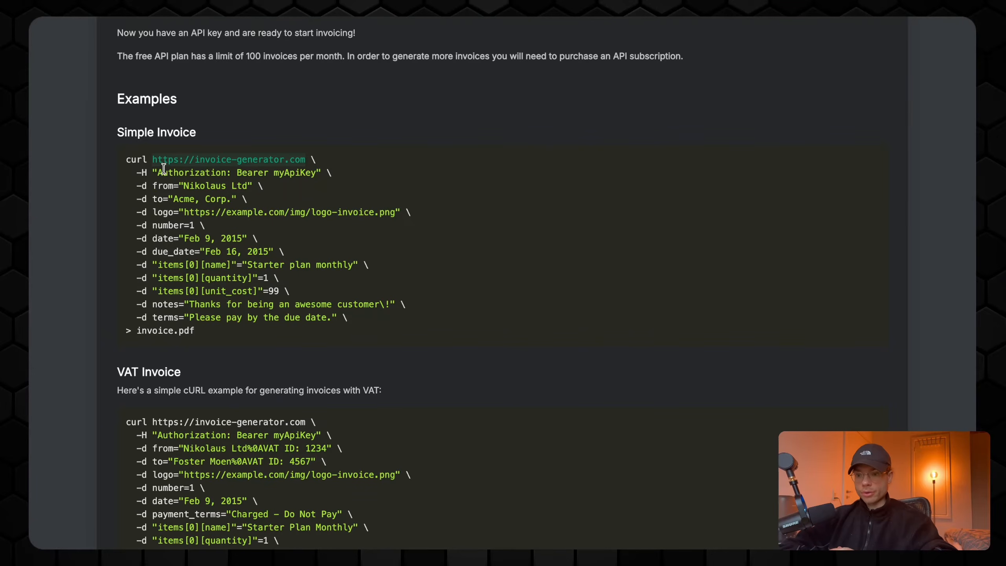
{"action": "left_click_drag", "start_coordinate": [157, 173], "coordinate": [226, 173]}
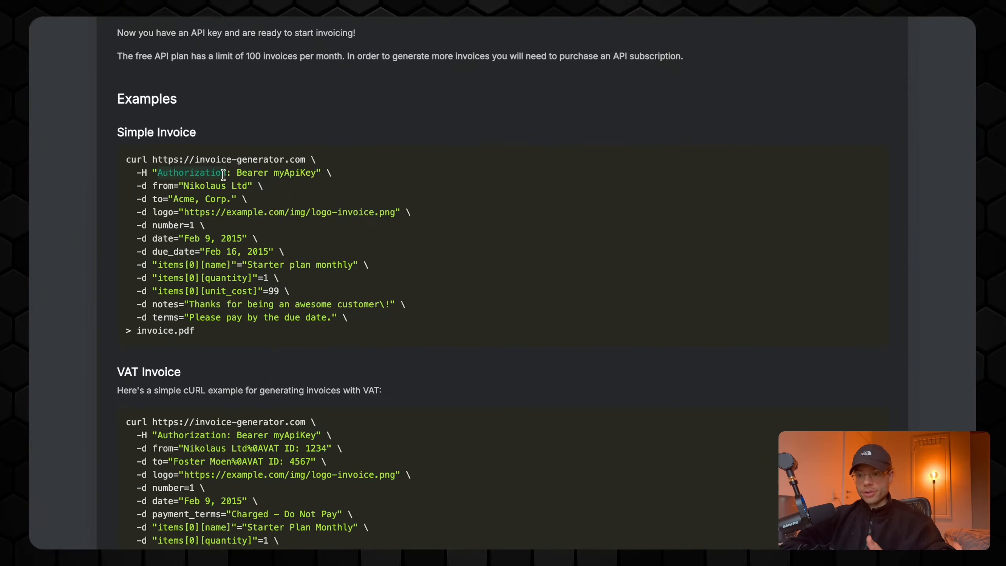
{"action": "left_click_drag", "start_coordinate": [237, 171], "coordinate": [322, 182]}
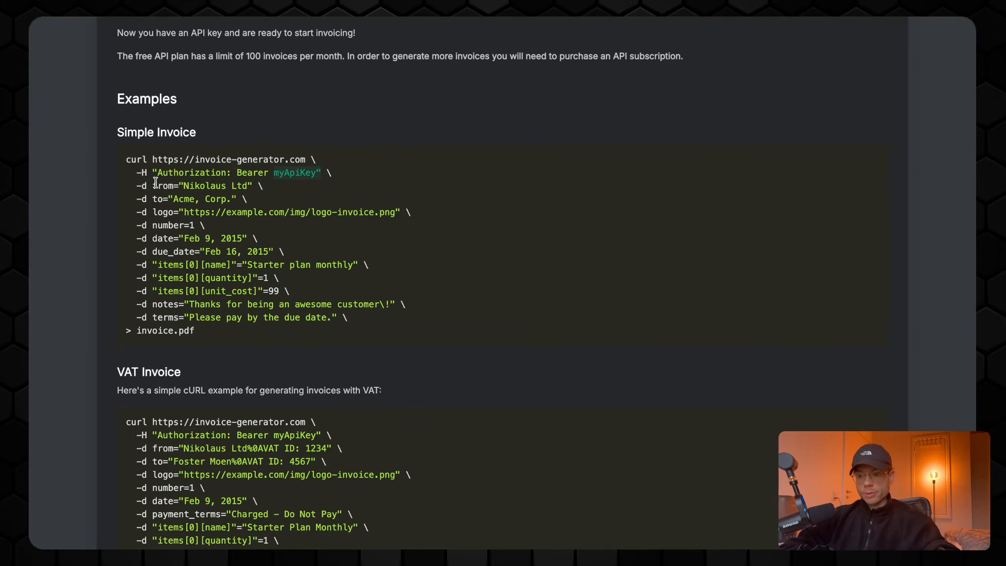
{"action": "left_click_drag", "start_coordinate": [157, 185], "coordinate": [400, 320]}
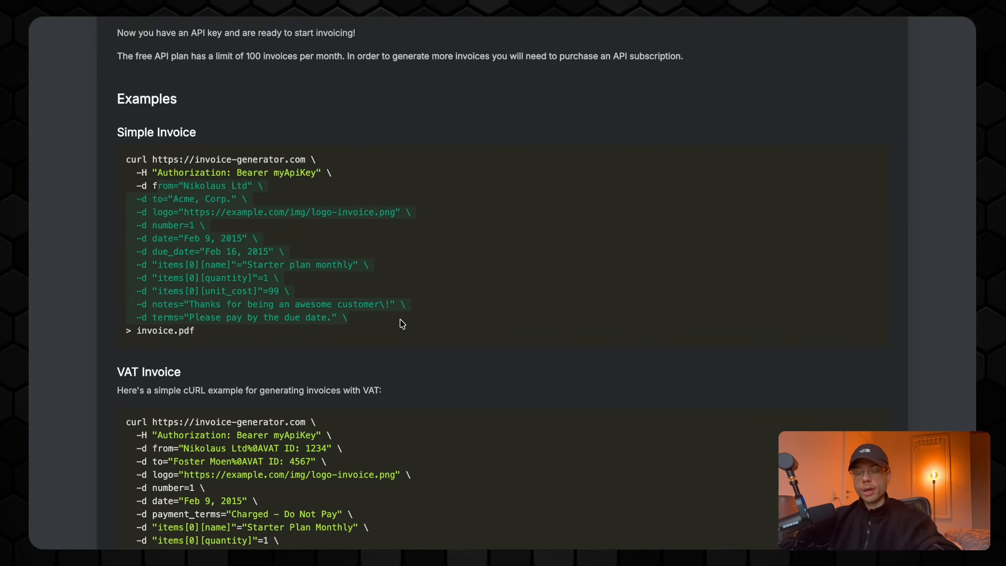
Read through the to, date and due_date values in the Simple Invoice example
{"action": "left_click", "coordinate": [336, 214]}
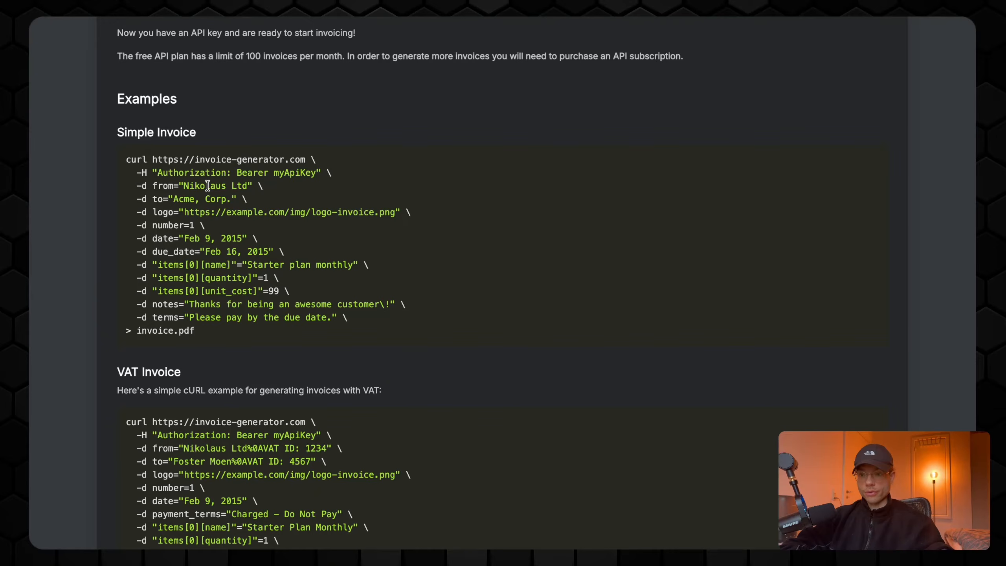
{"action": "left_click_drag", "start_coordinate": [185, 198], "coordinate": [217, 198]}
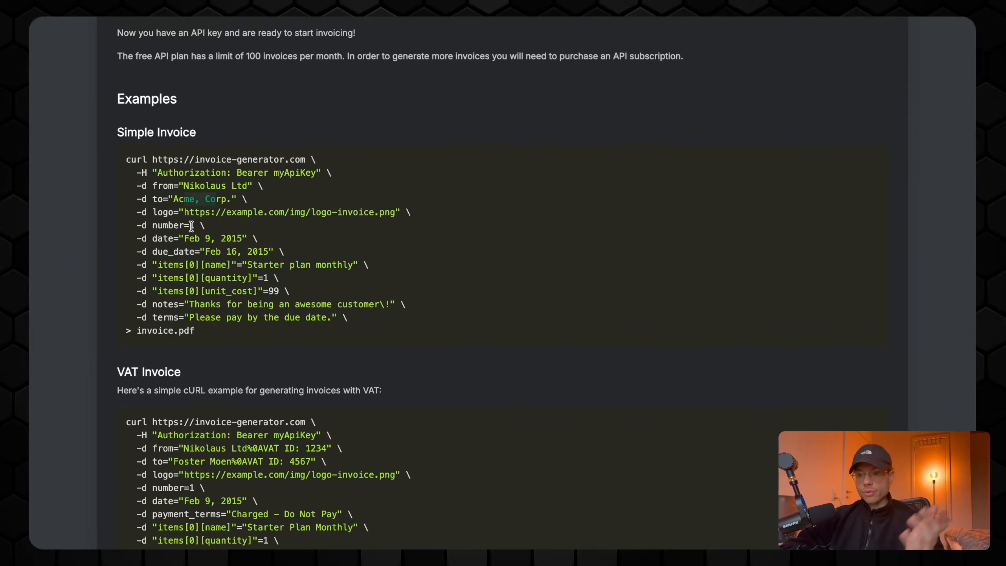
{"action": "left_click_drag", "start_coordinate": [184, 239], "coordinate": [283, 237]}
{"action": "left_click_drag", "start_coordinate": [212, 248], "coordinate": [222, 247]}
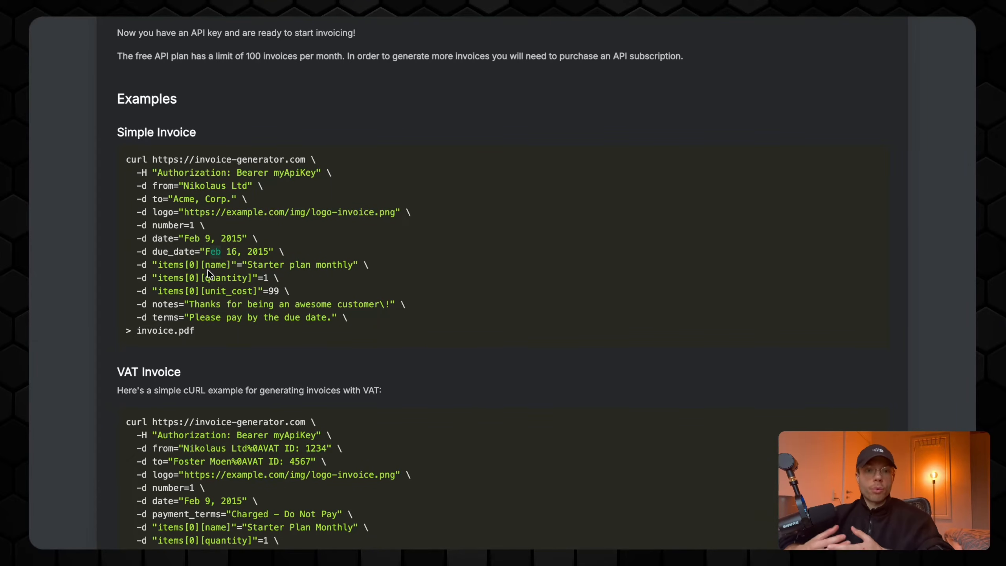
{"action": "scroll", "coordinate": [208, 270], "scroll_direction": "down", "scroll_amount": 1}
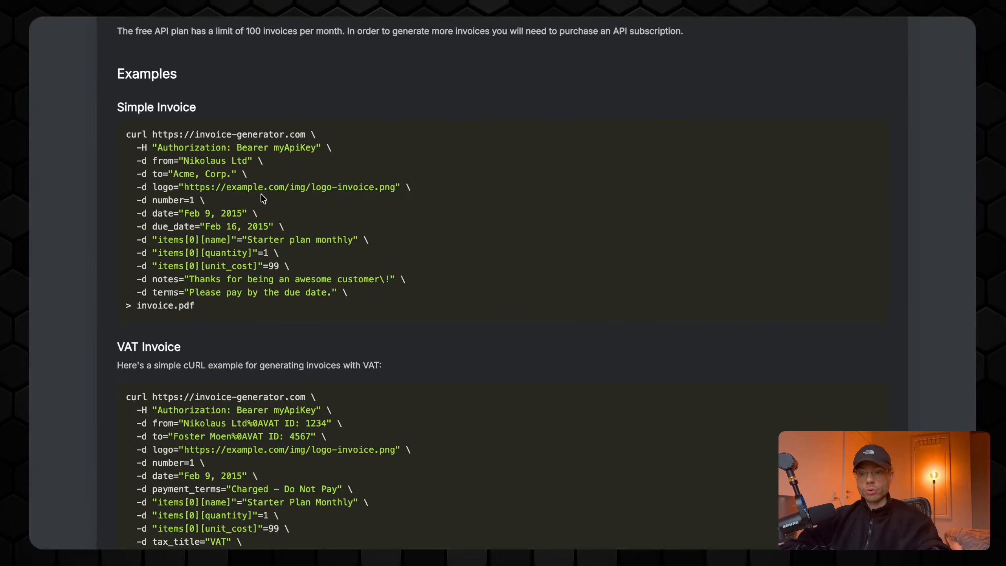
Examine the VAT Invoice cURL example, focusing on its tax_title, fields[tax] and tax parameters
{"action": "scroll", "coordinate": [367, 262], "scroll_direction": "down", "scroll_amount": 3}
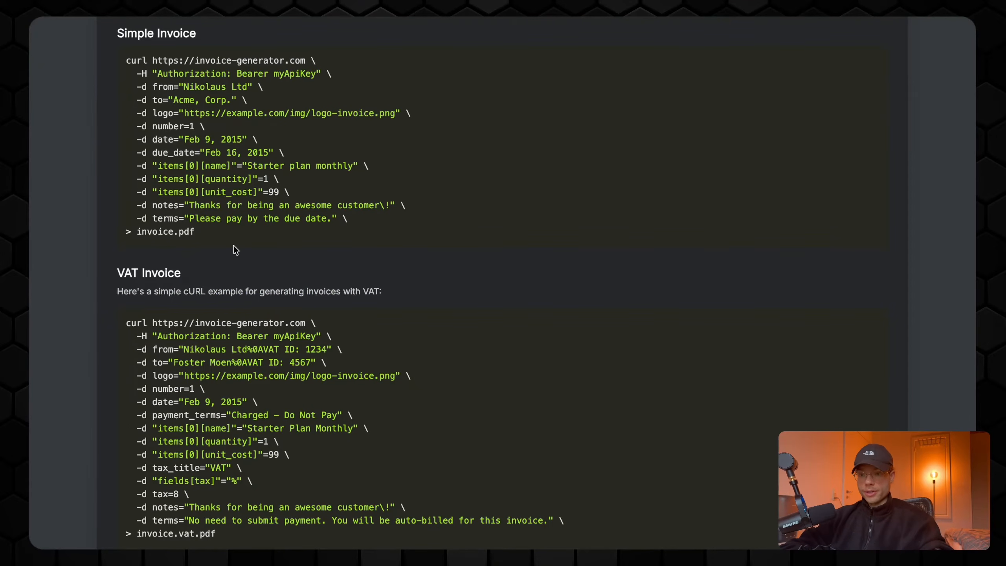
{"action": "left_click_drag", "start_coordinate": [117, 272], "coordinate": [197, 274]}
{"action": "left_click", "coordinate": [209, 275]}
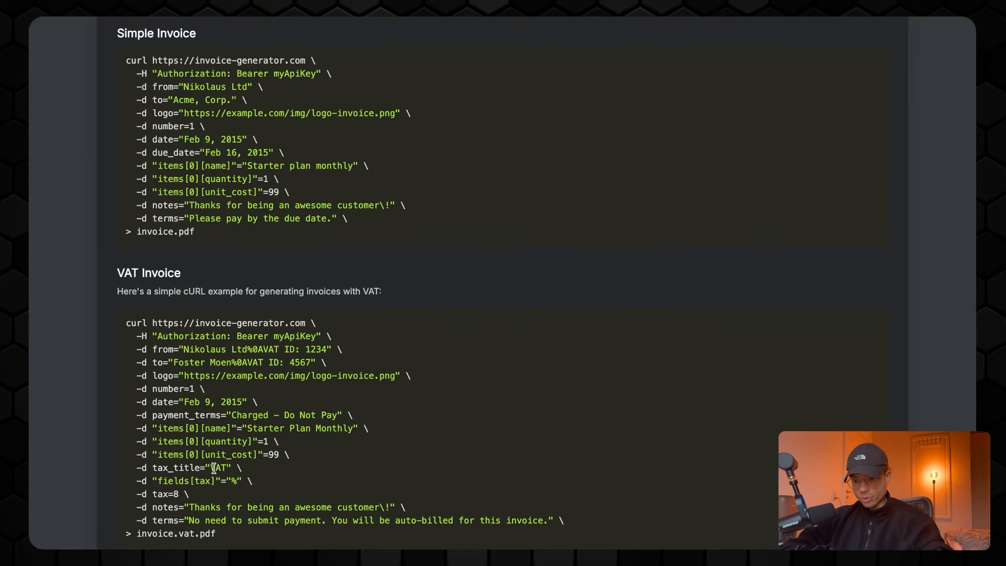
{"action": "left_click_drag", "start_coordinate": [214, 468], "coordinate": [241, 480]}
{"action": "left_click", "coordinate": [177, 494]}
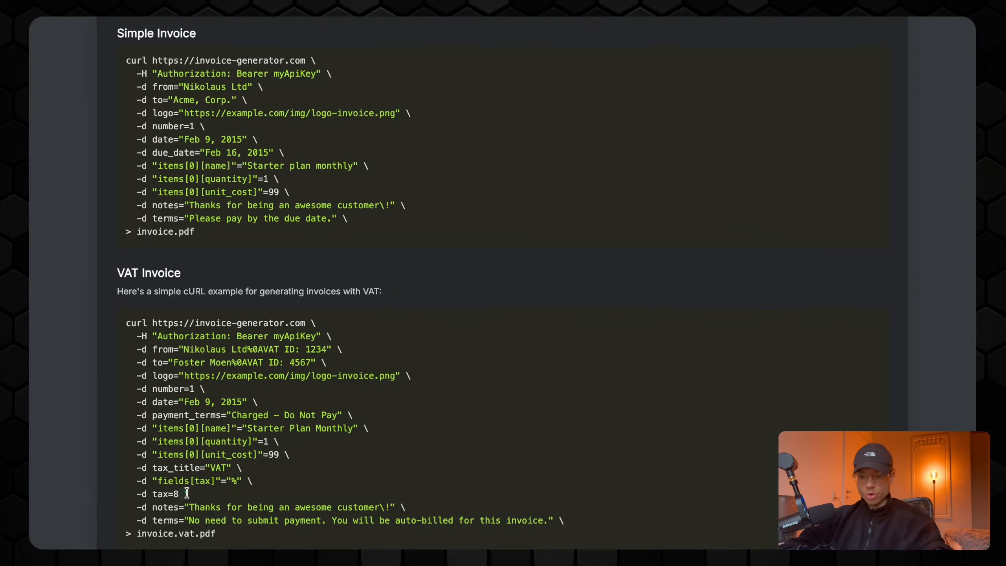
Copy the complete cURL command of the VAT Invoice example
{"action": "scroll", "coordinate": [287, 487], "scroll_direction": "down", "scroll_amount": 3}
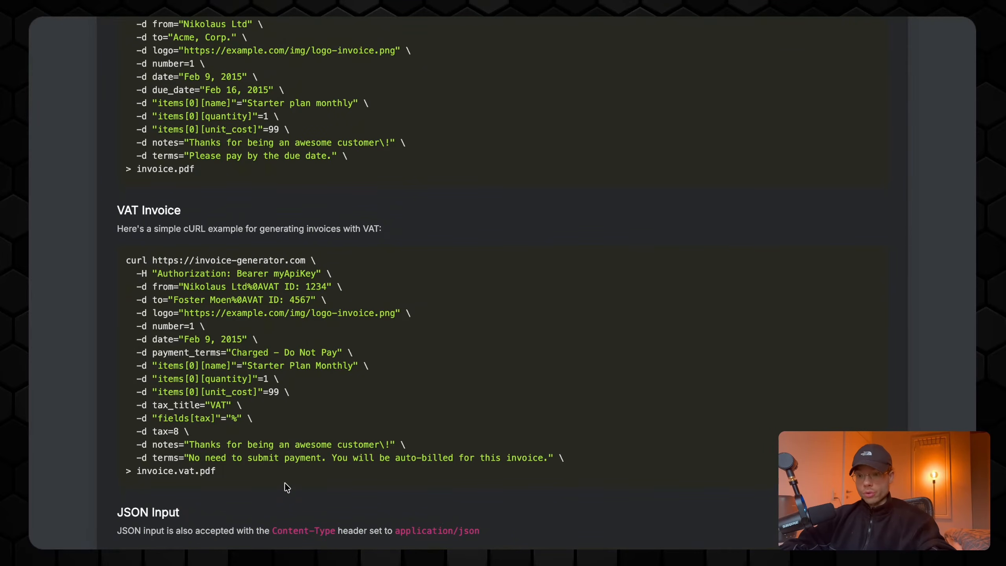
{"action": "left_click_drag", "start_coordinate": [125, 261], "coordinate": [642, 384]}
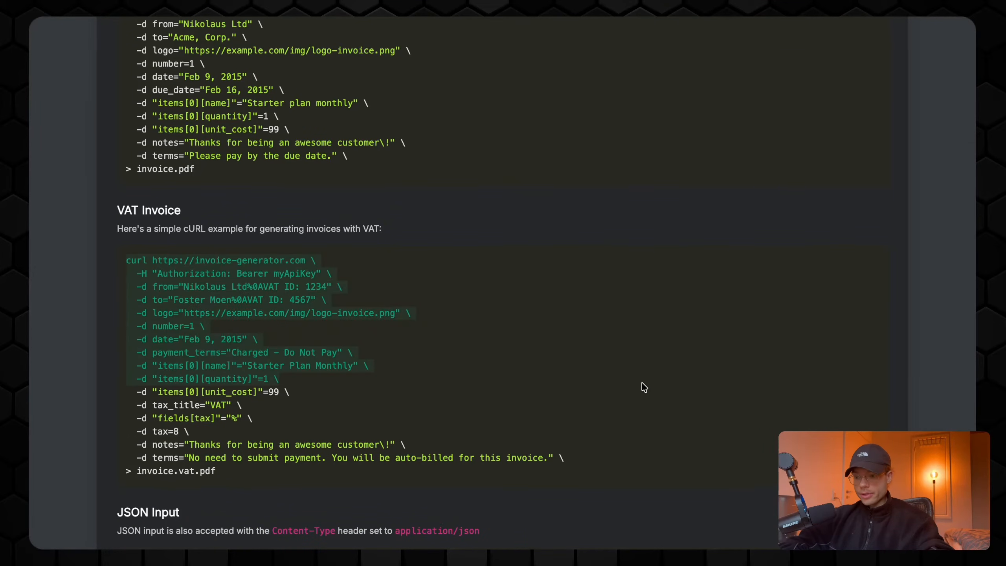
{"action": "left_click", "coordinate": [113, 404]}
In n8n, add a standalone HTTP Request node to the Create Invoice workflow
{"action": "right_click", "coordinate": [535, 130]}
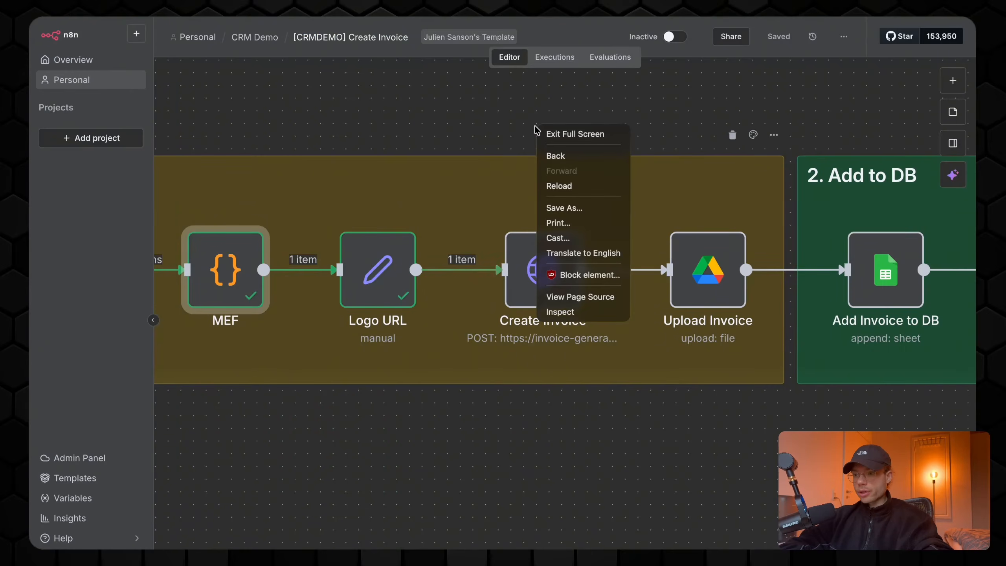
{"action": "right_click", "coordinate": [515, 105]}
{"action": "left_click", "coordinate": [523, 110]}
{"action": "type", "text": "htt"}
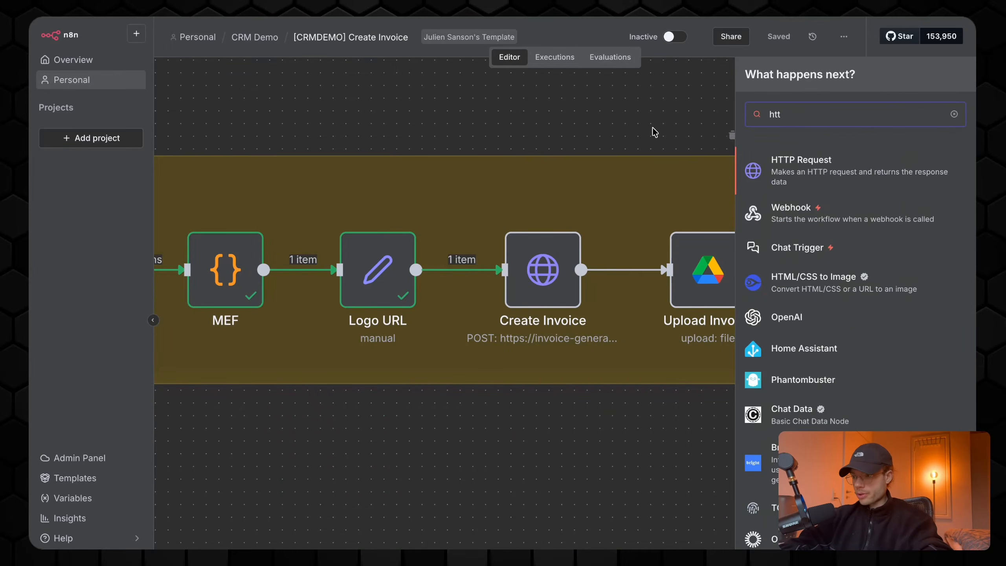
{"action": "key", "text": "Return"}
Import the copied VAT Invoice cURL command into the HTTP Request node
{"action": "left_click", "coordinate": [642, 103]}
{"action": "key", "text": "ctrl+v"}
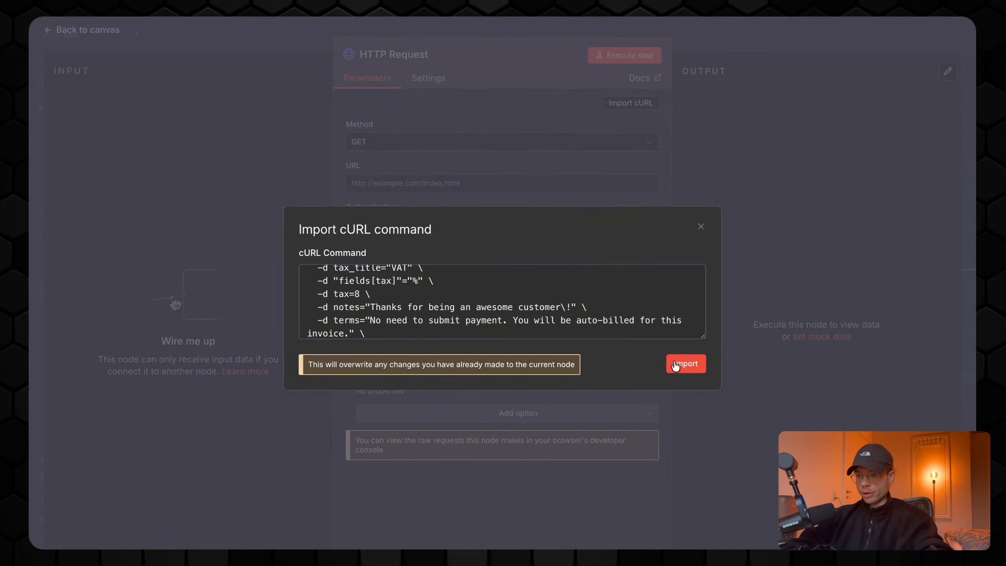
{"action": "left_click", "coordinate": [685, 364]}
Review the imported Authorization header value and the body parameters, from the sender through line items and tax, in the HTTP Request node
{"action": "scroll", "coordinate": [520, 285], "scroll_direction": "down", "scroll_amount": 3}
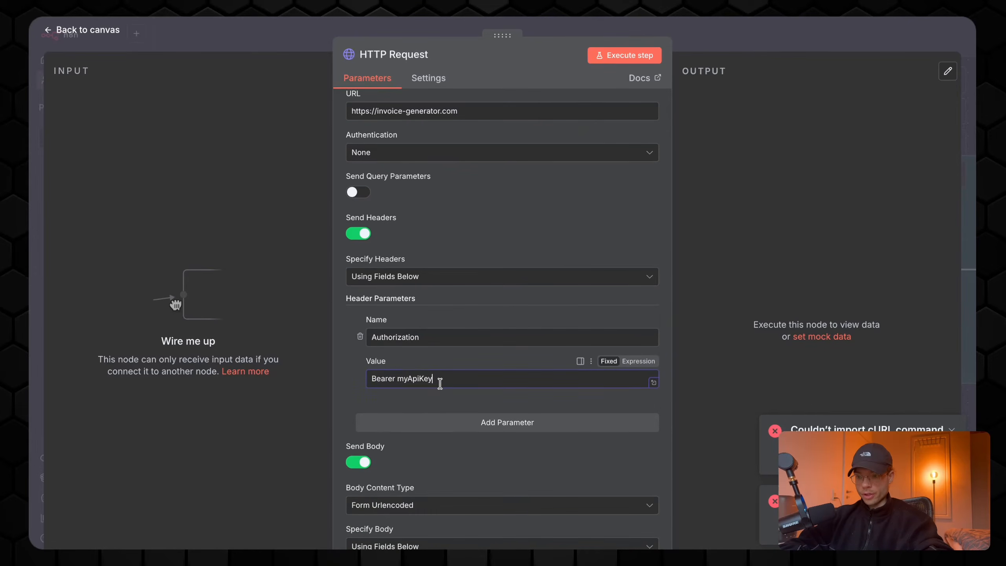
{"action": "left_click_drag", "start_coordinate": [434, 379], "coordinate": [398, 380]}
{"action": "scroll", "coordinate": [438, 363], "scroll_direction": "down", "scroll_amount": 5}
{"action": "scroll", "coordinate": [439, 363], "scroll_direction": "down", "scroll_amount": 10}
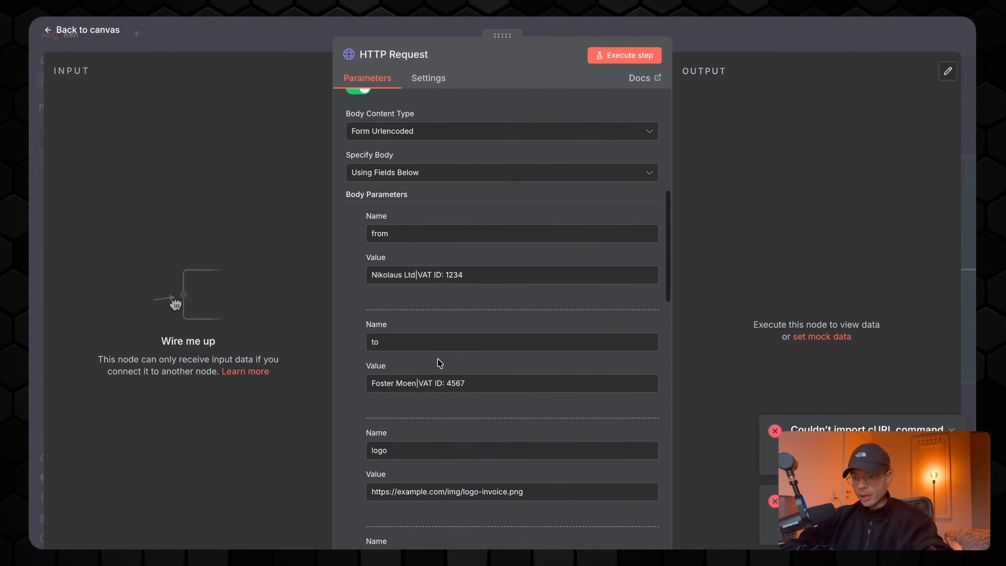
{"action": "scroll", "coordinate": [469, 260], "scroll_direction": "down", "scroll_amount": 20}
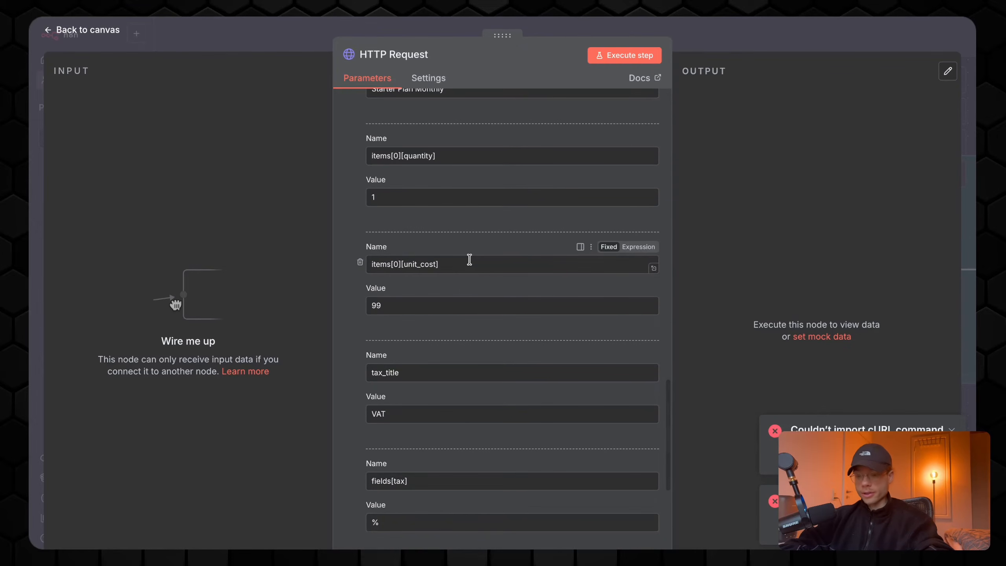
{"action": "scroll", "coordinate": [469, 260], "scroll_direction": "down", "scroll_amount": 5}
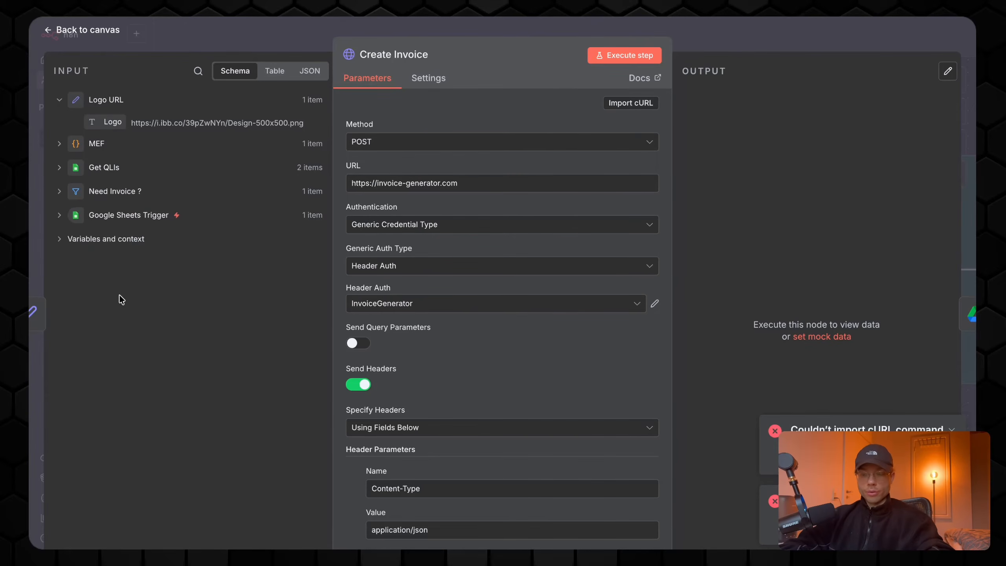
Look up the JSON Input cURL example in the Invoice Generator API documentation, including its full request body
{"action": "mouse_move", "coordinate": [30, 340]}
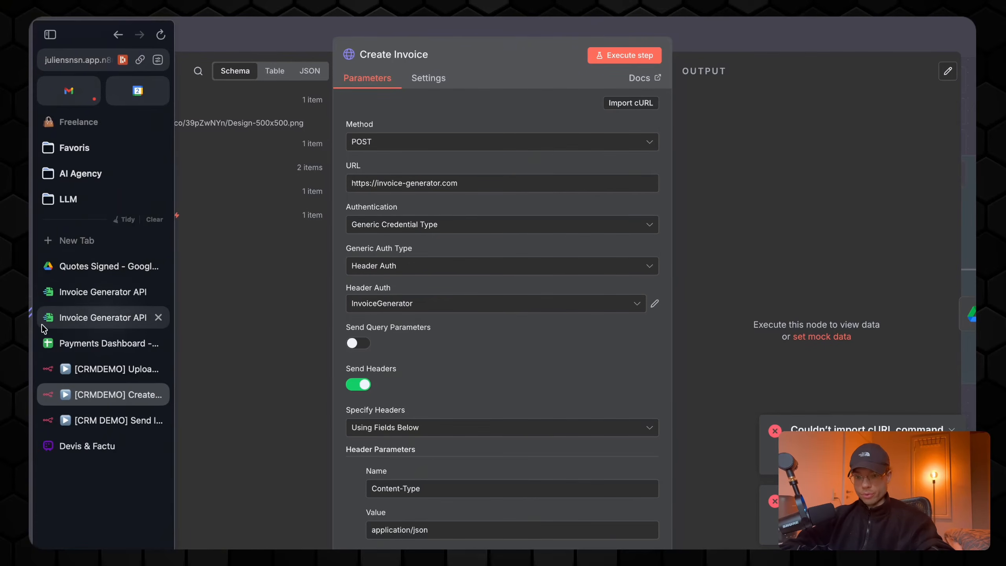
{"action": "left_click", "coordinate": [99, 317]}
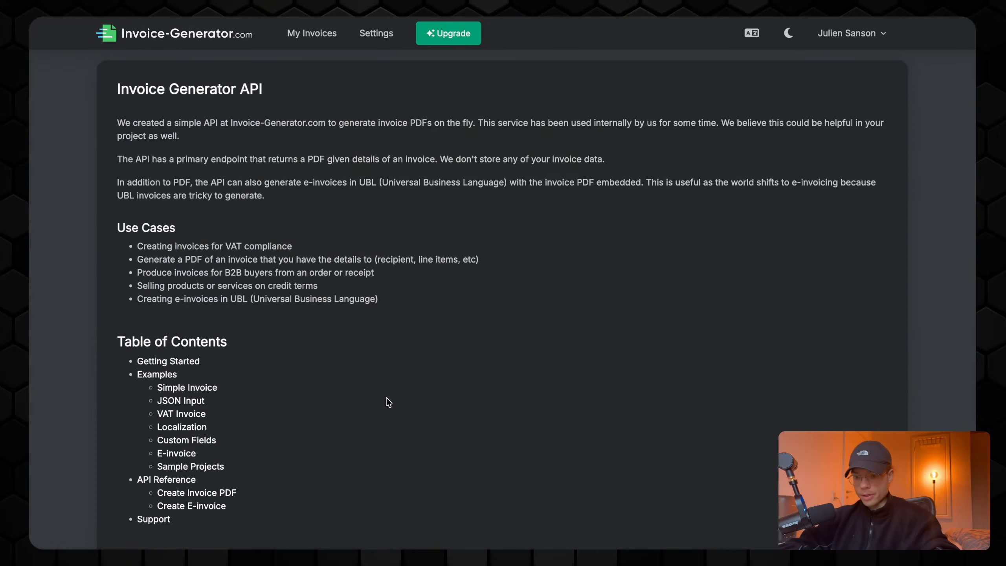
{"action": "scroll", "coordinate": [390, 369], "scroll_direction": "down", "scroll_amount": 10}
{"action": "scroll", "coordinate": [394, 336], "scroll_direction": "down", "scroll_amount": 5}
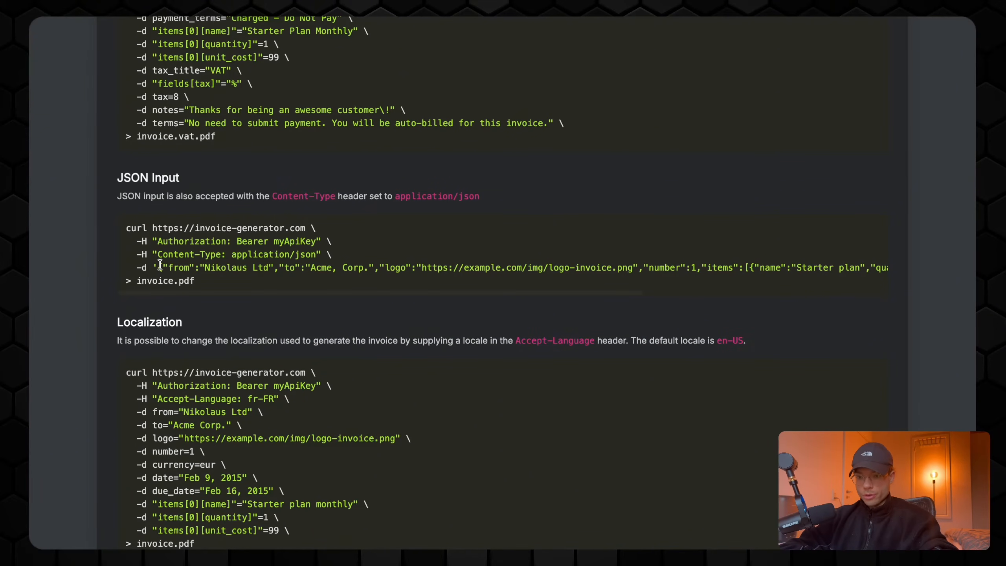
{"action": "scroll", "coordinate": [158, 265], "scroll_direction": "right", "scroll_amount": 5}
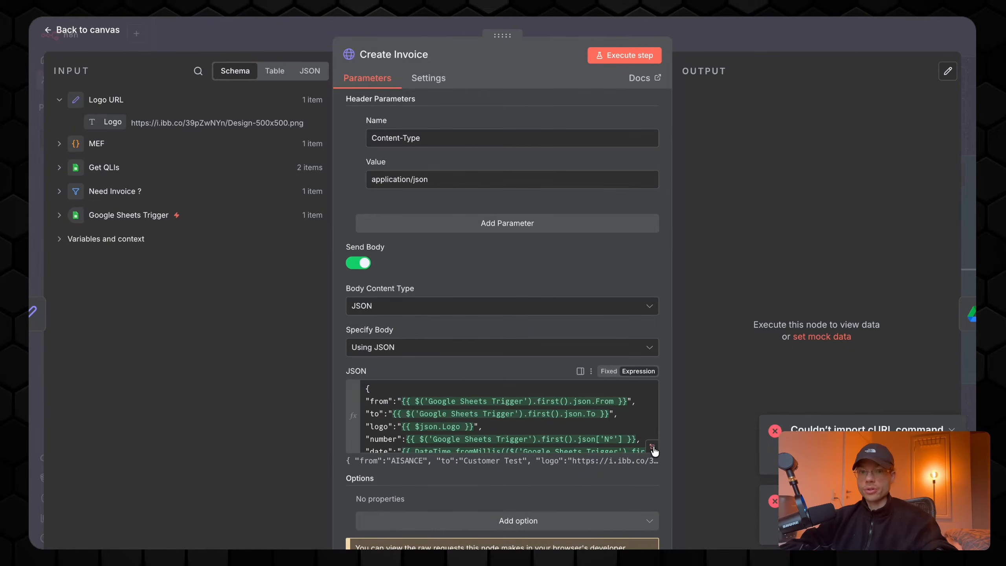
In n8n, inspect the Create Invoice node's JSON body expression, comparing the MEF items_json input with the resolved items array
{"action": "left_click", "coordinate": [653, 450]}
{"action": "left_click_drag", "start_coordinate": [509, 242], "coordinate": [337, 244]}
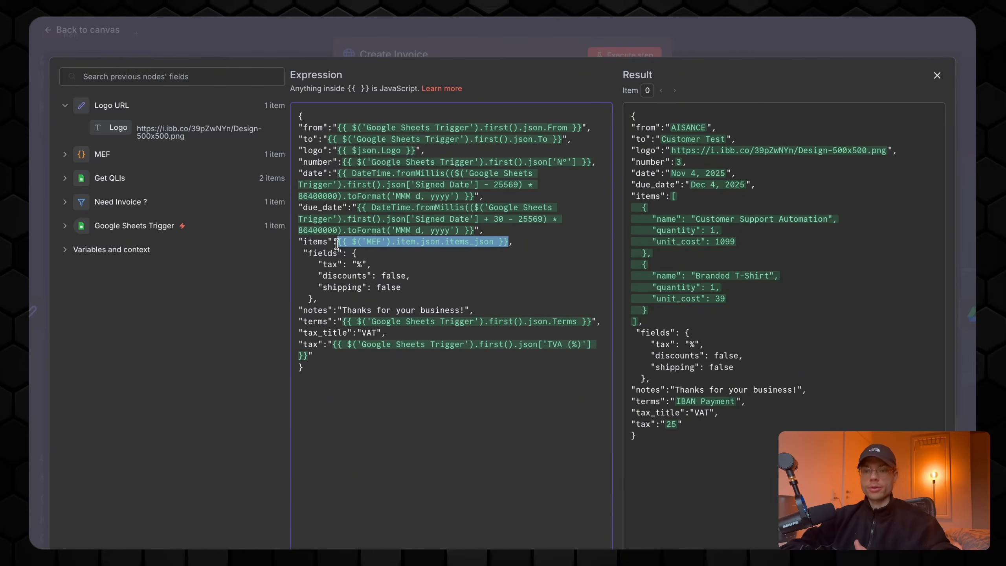
{"action": "left_click", "coordinate": [63, 154]}
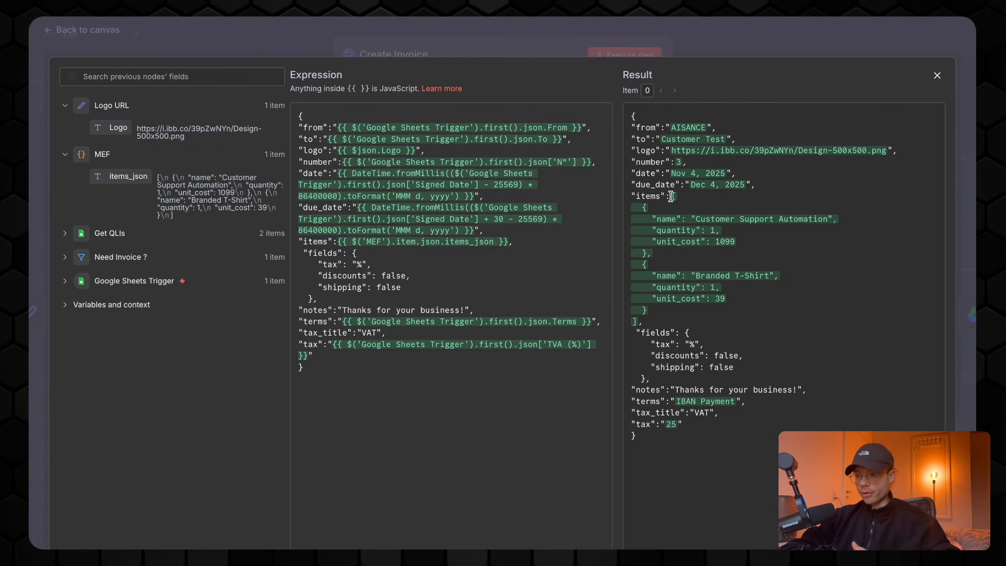
{"action": "left_click_drag", "start_coordinate": [670, 197], "coordinate": [647, 326]}
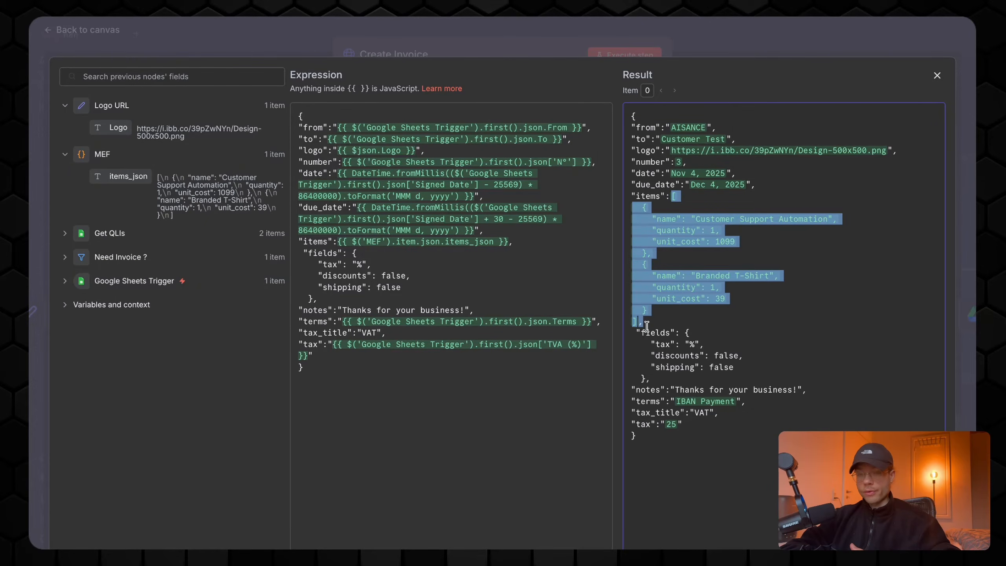
{"action": "left_click", "coordinate": [721, 313]}
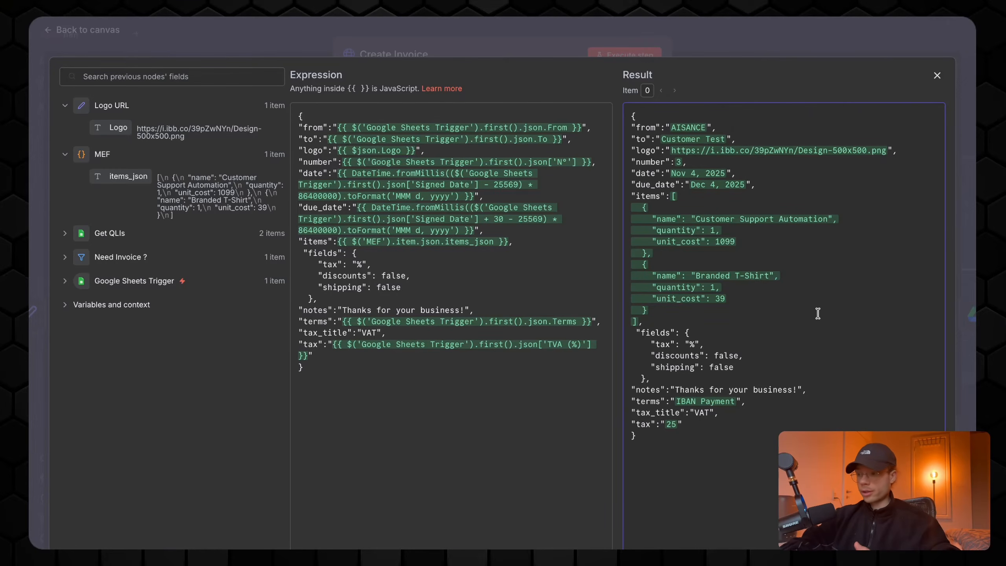
{"action": "left_click", "coordinate": [937, 75]}
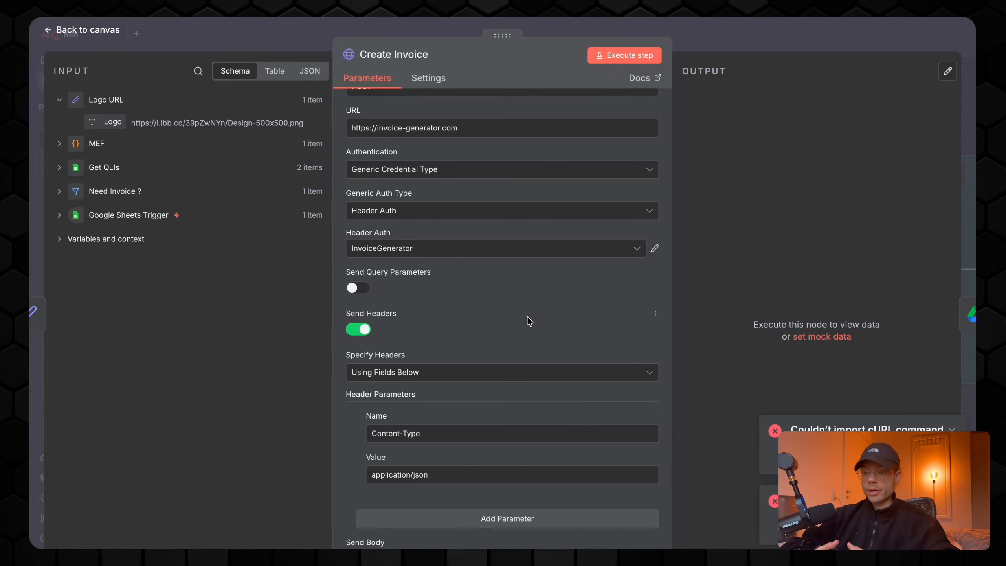
Review the Create Invoice node's authentication settings, from the generic credential type to the InvoiceGenerator header credential
{"action": "scroll", "coordinate": [527, 317], "scroll_direction": "up", "scroll_amount": 2}
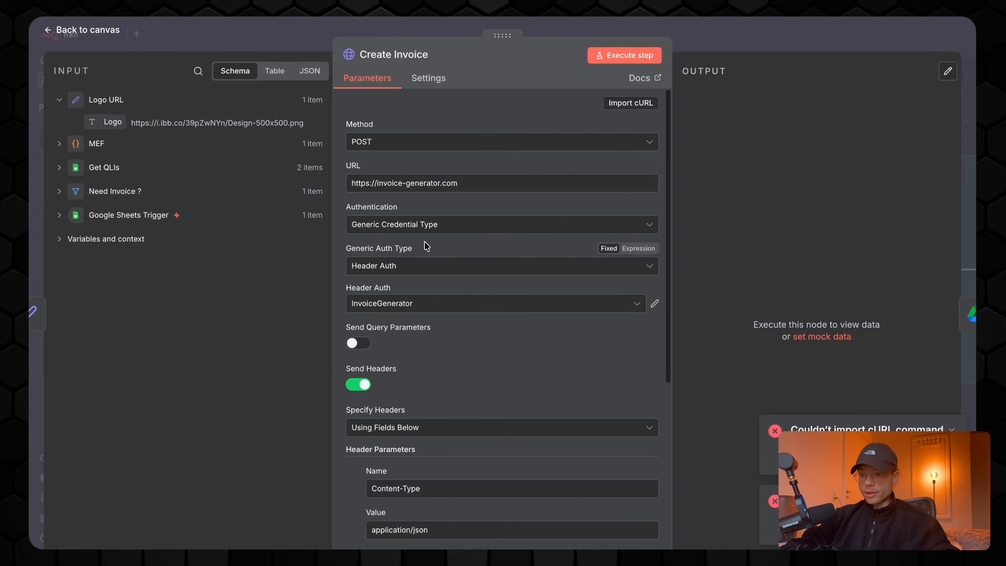
{"action": "left_click_drag", "start_coordinate": [346, 206], "coordinate": [413, 209]}
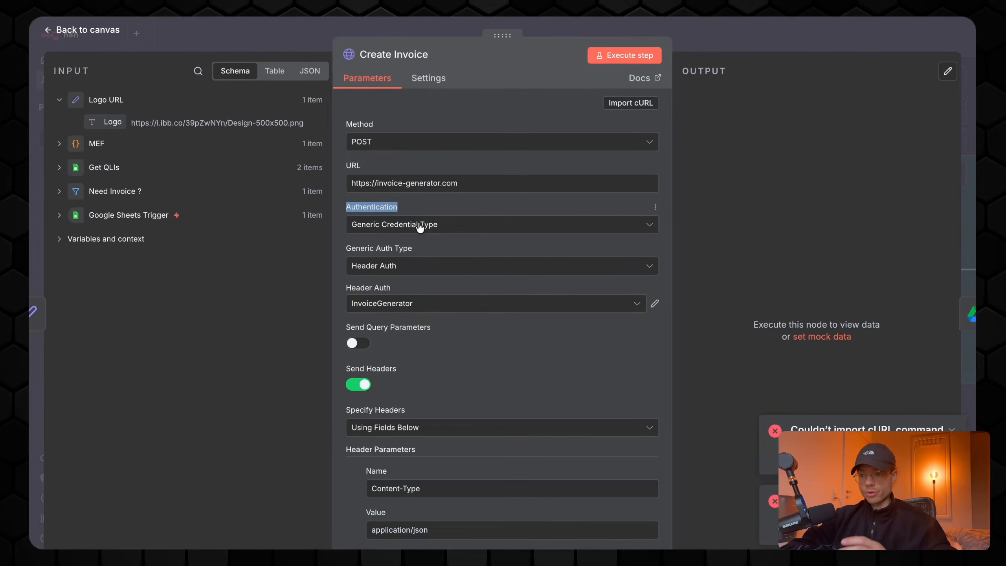
{"action": "left_click", "coordinate": [348, 247]}
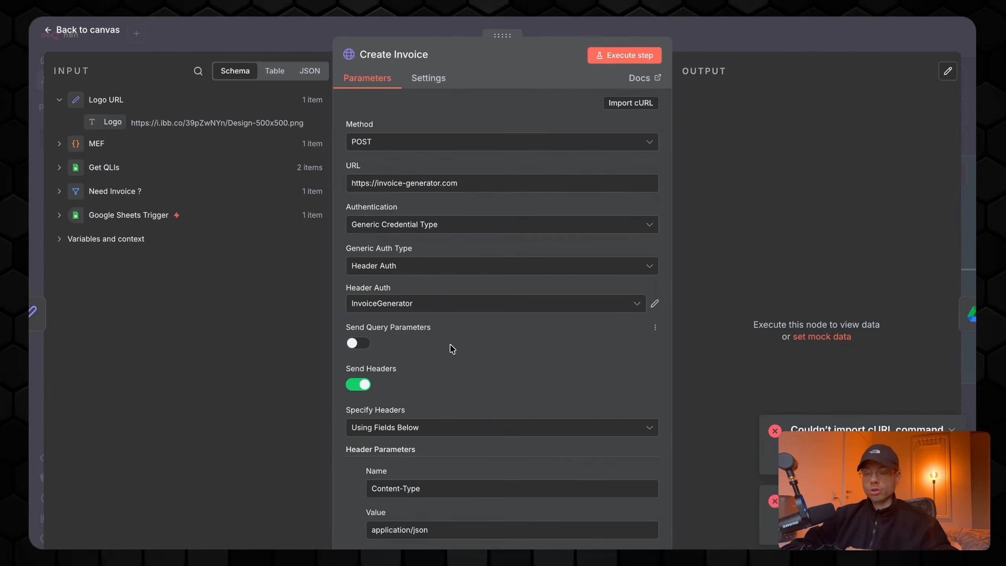
{"action": "left_click_drag", "start_coordinate": [346, 287], "coordinate": [392, 289]}
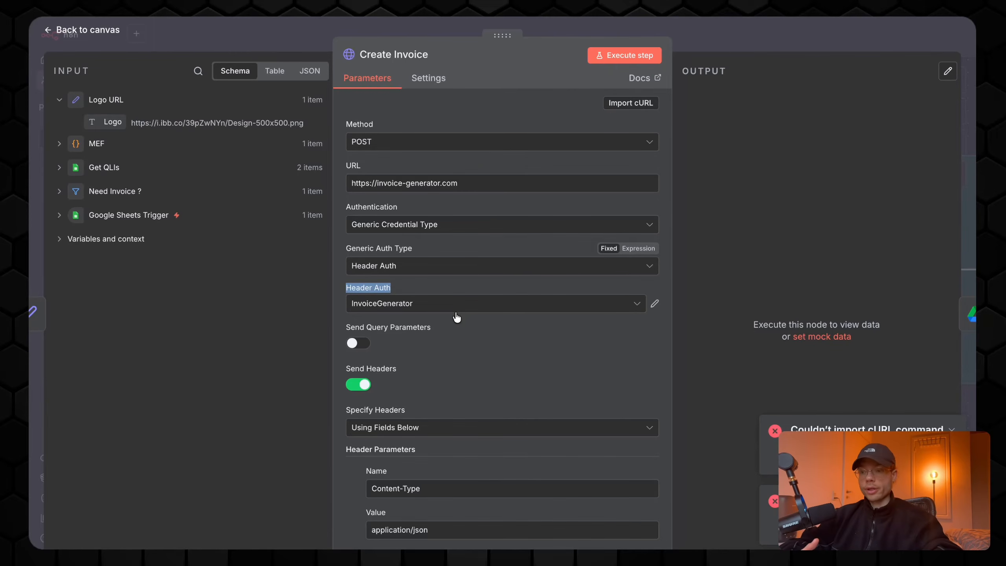
{"action": "left_click", "coordinate": [446, 303]}
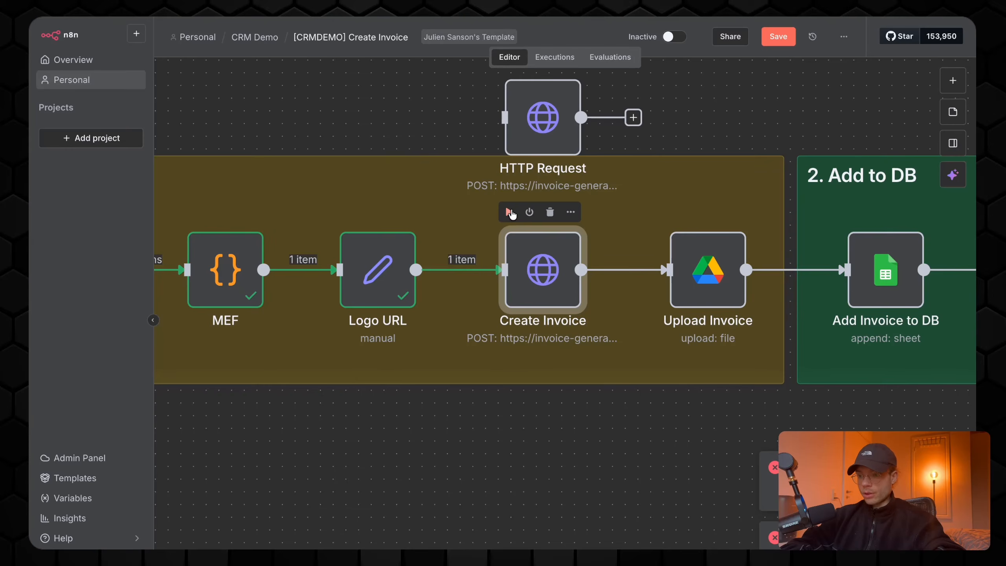
Run the Create Invoice node and download the data.pdf file from its binary output
{"action": "left_click", "coordinate": [510, 212]}
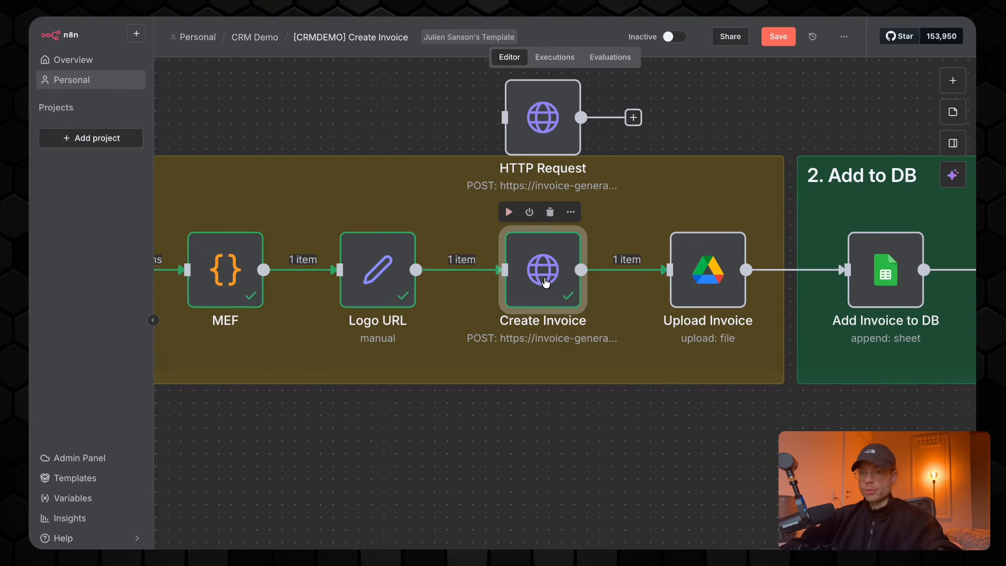
{"action": "double_click", "coordinate": [548, 292]}
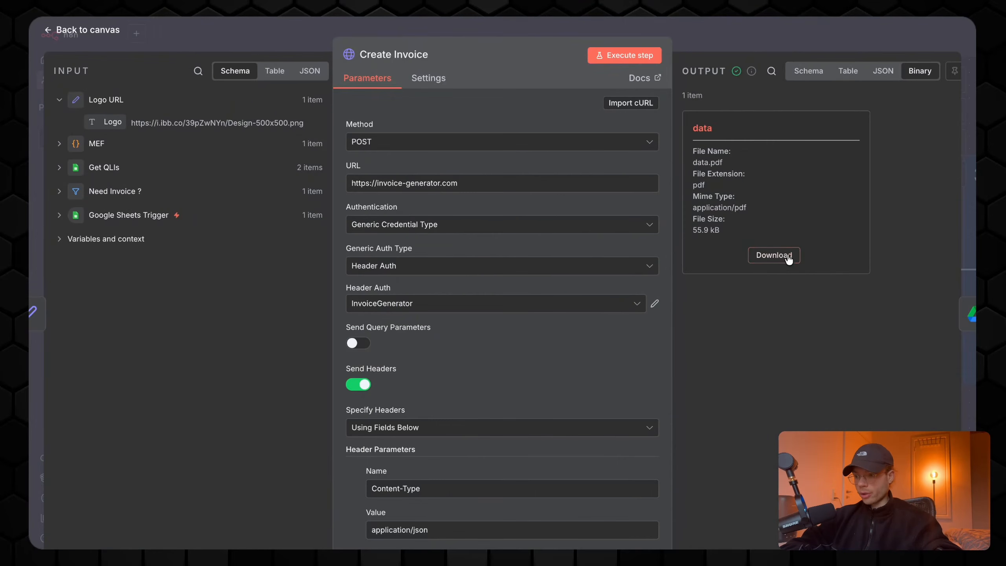
{"action": "left_click", "coordinate": [773, 254]}
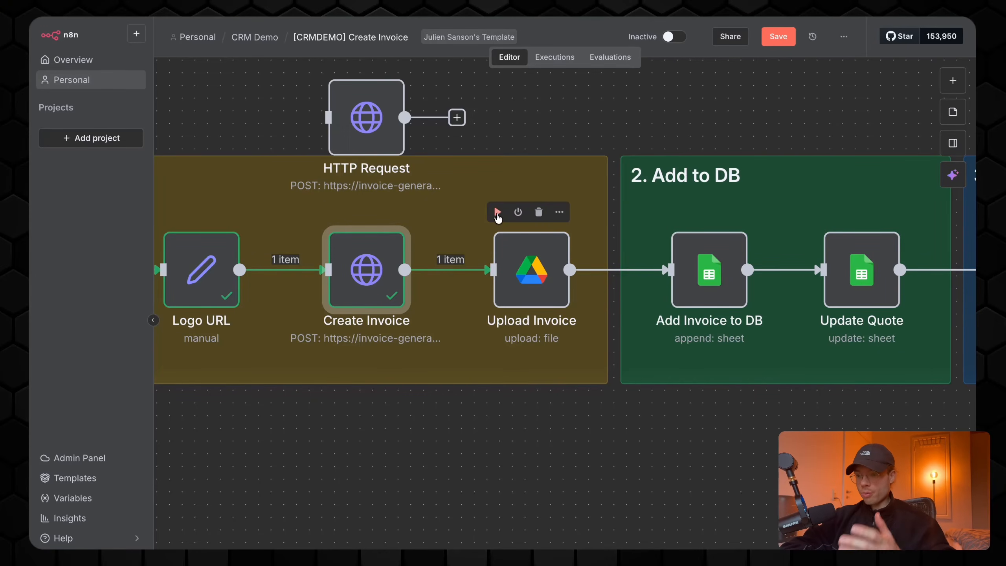
Run the Upload Invoice node, and view the columns of the Invoices table in the Payments Dashboard spreadsheet
{"action": "left_click", "coordinate": [498, 211]}
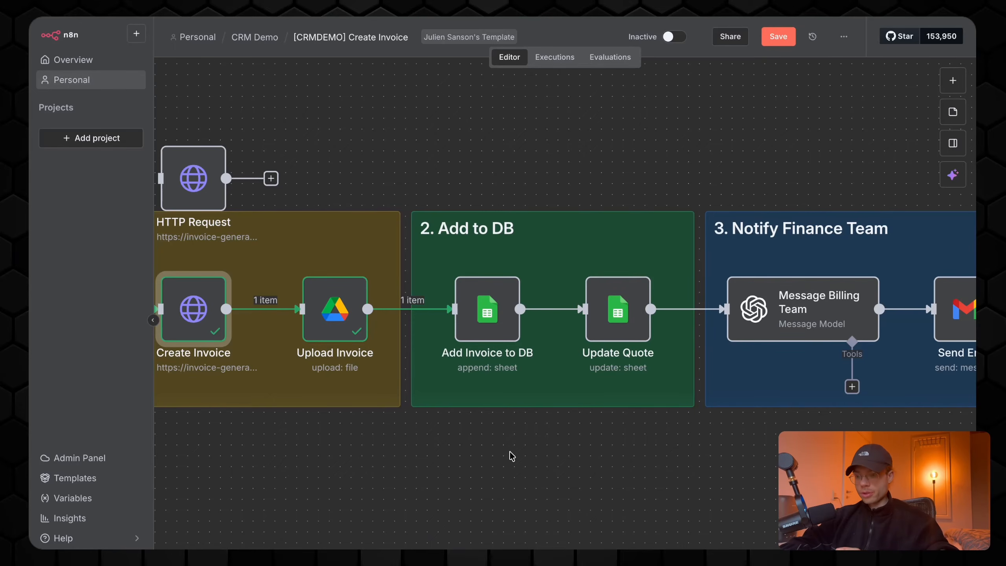
{"action": "mouse_move", "coordinate": [485, 290]}
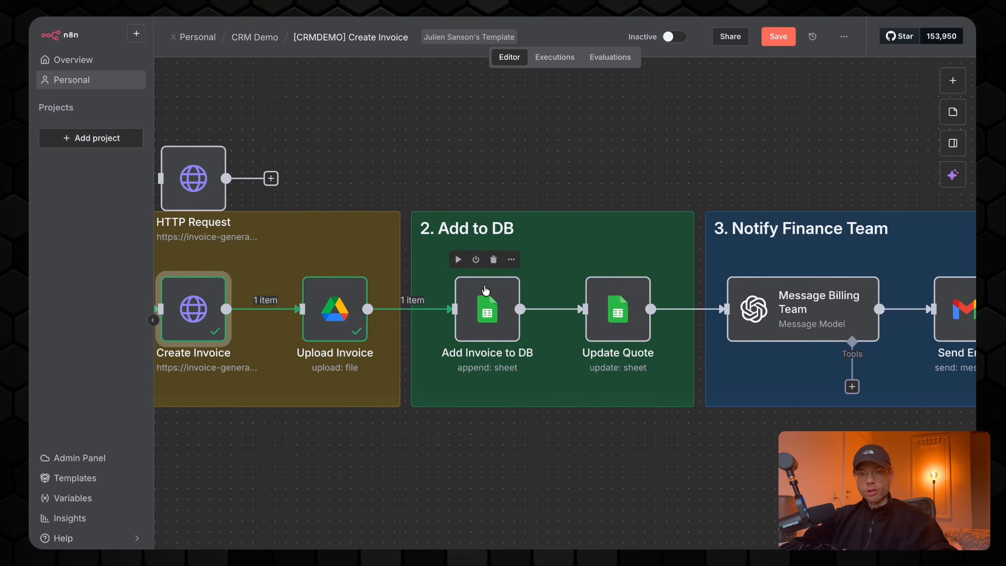
{"action": "mouse_move", "coordinate": [32, 405]}
{"action": "left_click", "coordinate": [99, 369]}
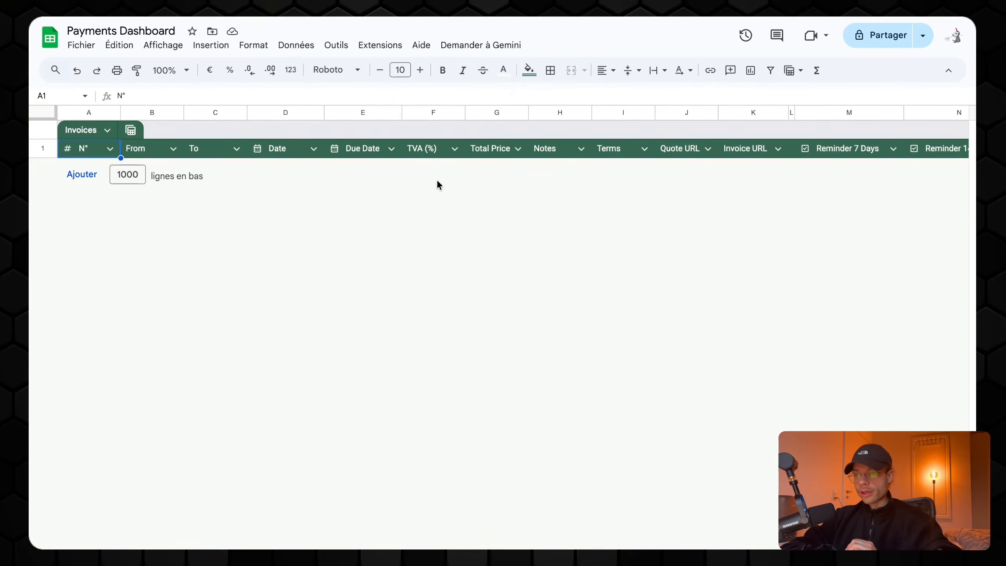
{"action": "scroll", "coordinate": [437, 182], "scroll_direction": "right", "scroll_amount": 5}
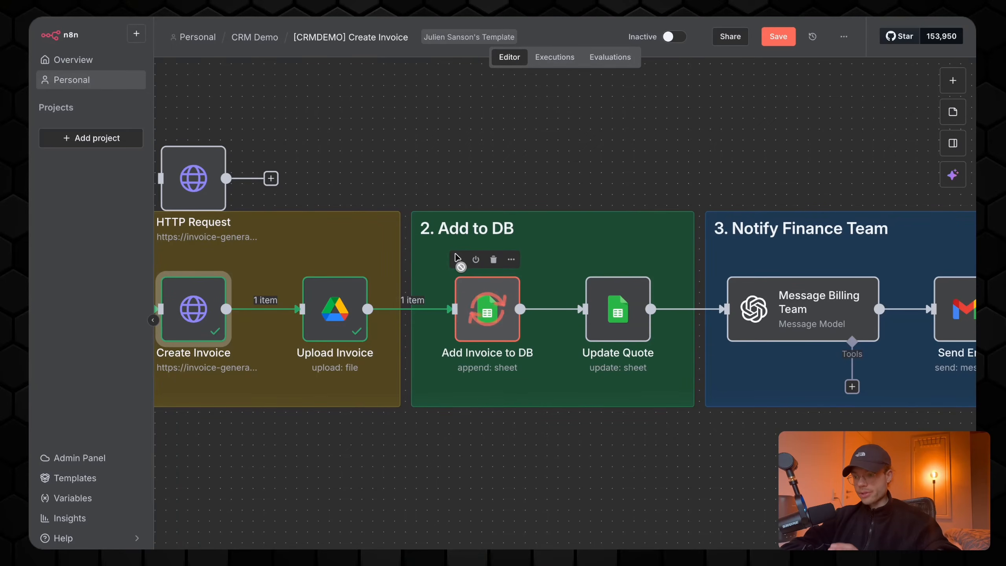
Review the appended row in the Payments Dashboard's Invoices table, from dates and totals to the quote and invoice links
{"action": "scroll", "coordinate": [434, 313], "scroll_direction": "left", "scroll_amount": 8}
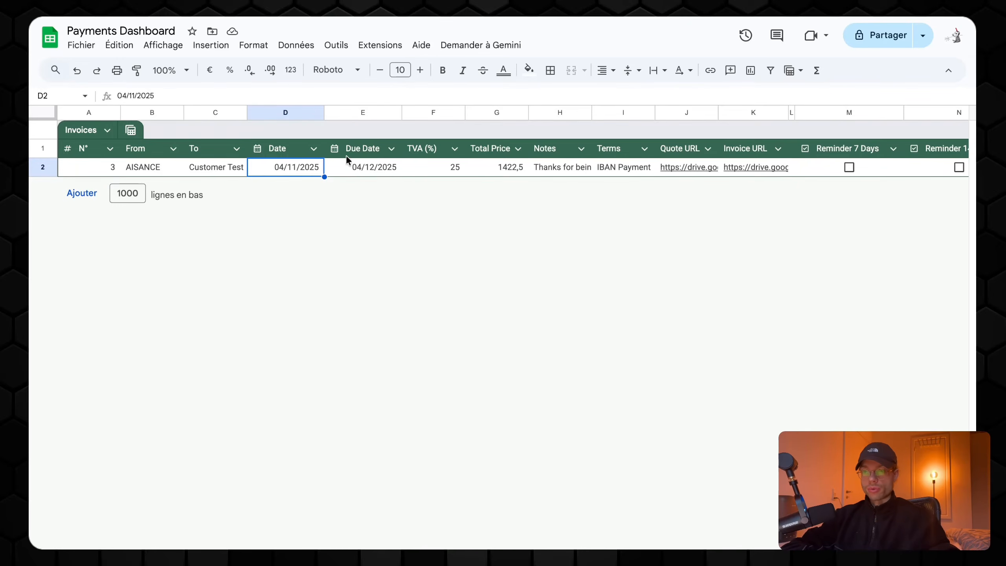
{"action": "scroll", "coordinate": [396, 165], "scroll_direction": "right", "scroll_amount": 8}
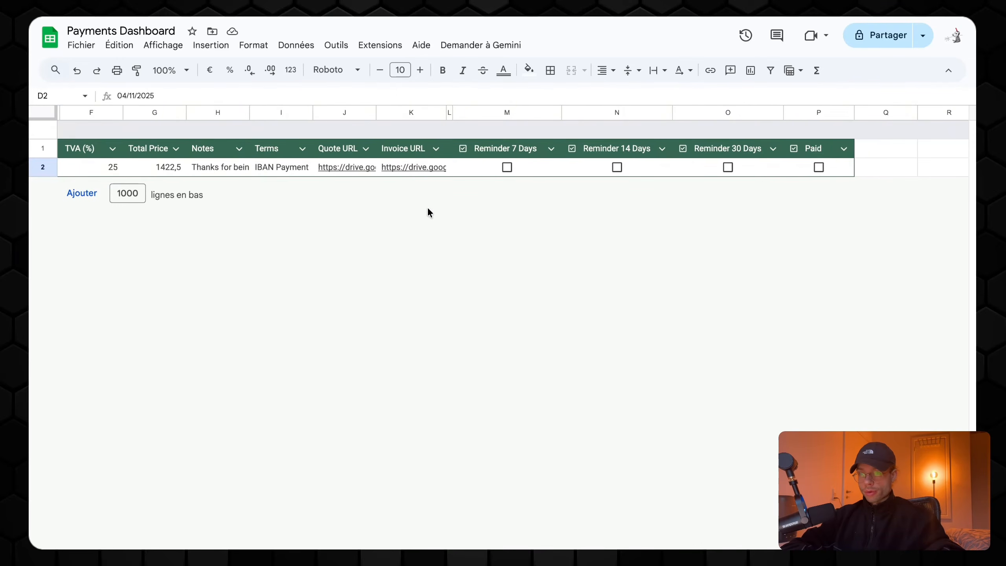
{"action": "mouse_move", "coordinate": [343, 167]}
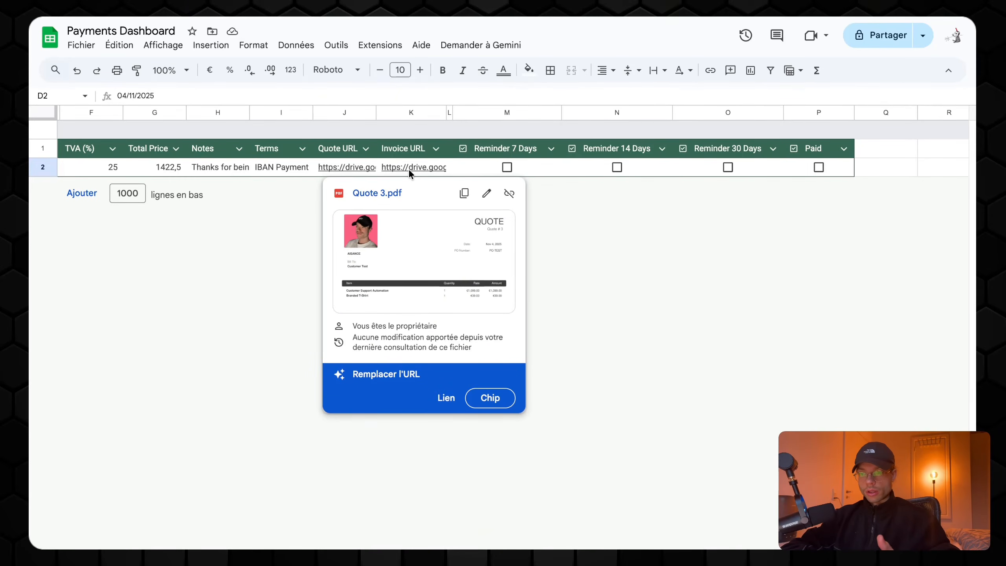
{"action": "mouse_move", "coordinate": [418, 169]}
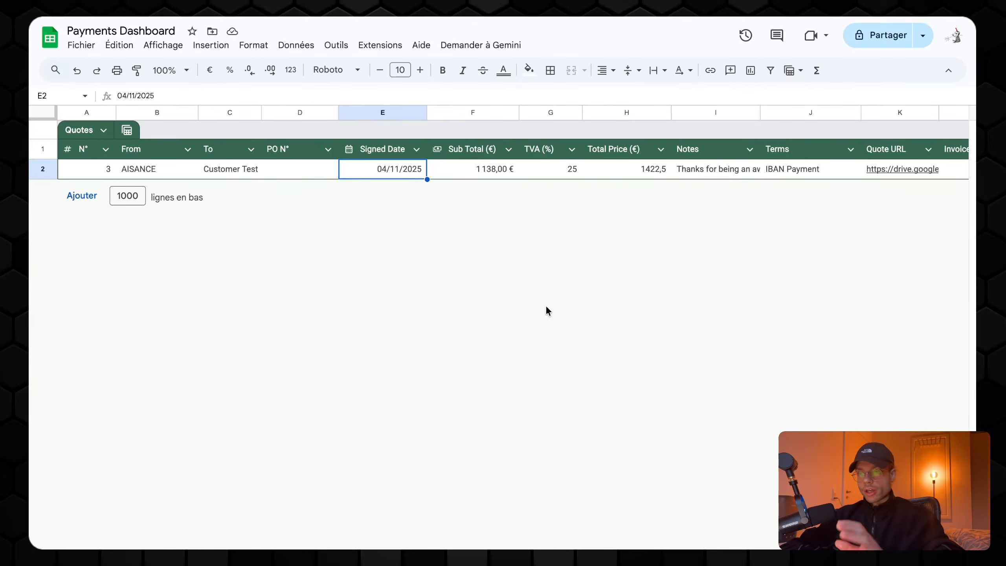
Check the Invoice URL cell of the signed quote in the Quotes table, and run the Update Quote node in n8n
{"action": "scroll", "coordinate": [596, 246], "scroll_direction": "right", "scroll_amount": 10}
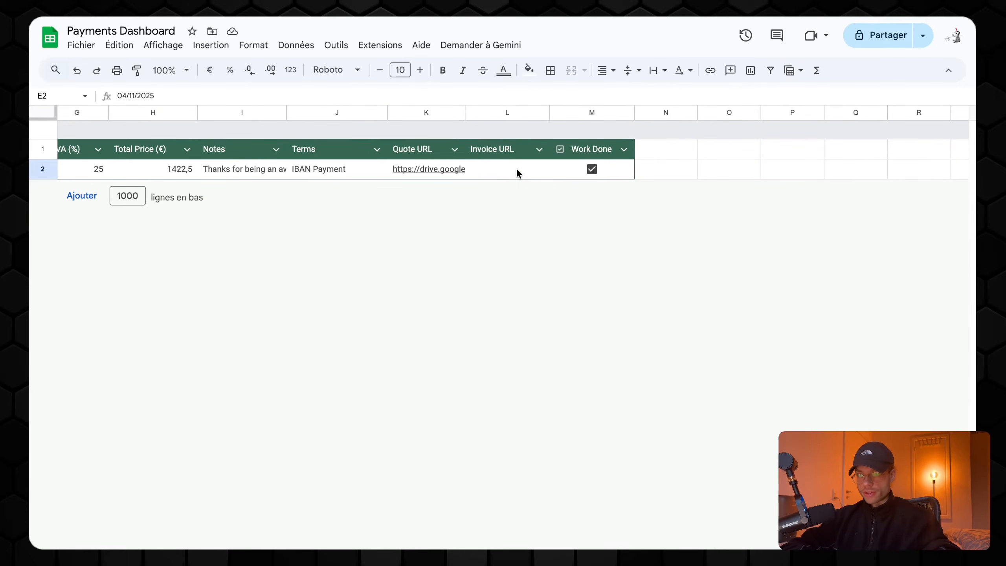
{"action": "left_click", "coordinate": [512, 170]}
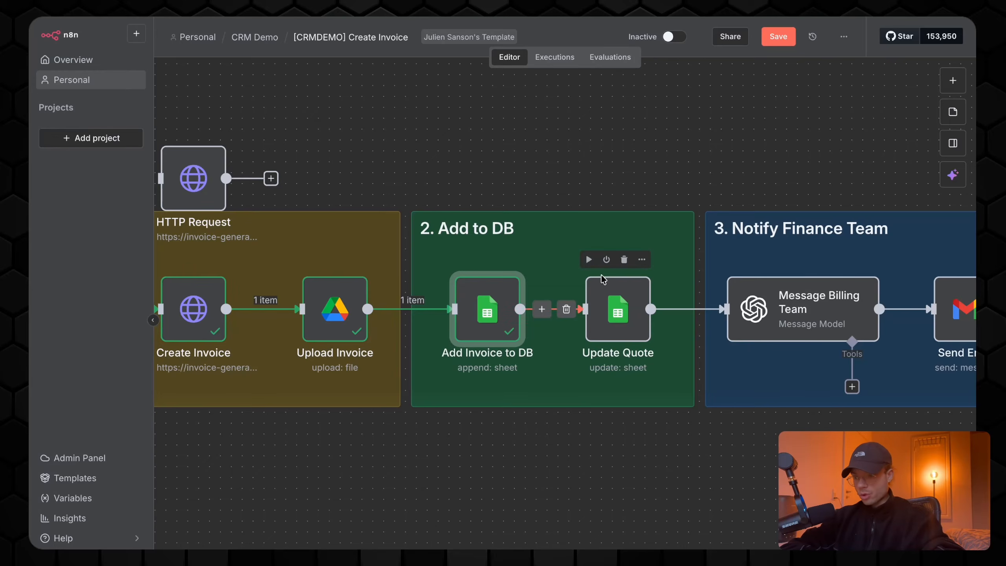
{"action": "left_click", "coordinate": [589, 260]}
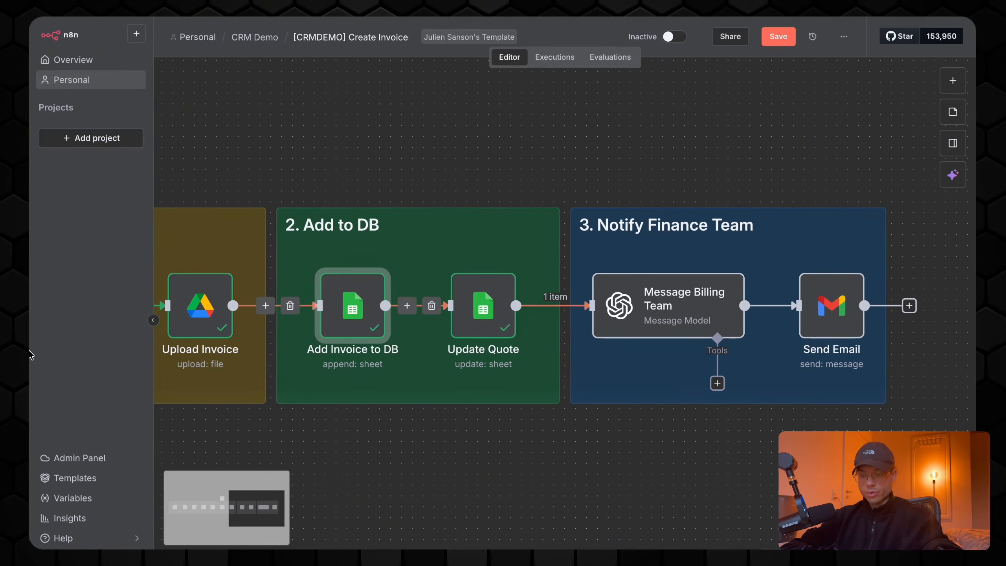
Inspect the Update Quote node's target sheet, its Quote URL match column and the Invoice URL value mapping
{"action": "double_click", "coordinate": [483, 305]}
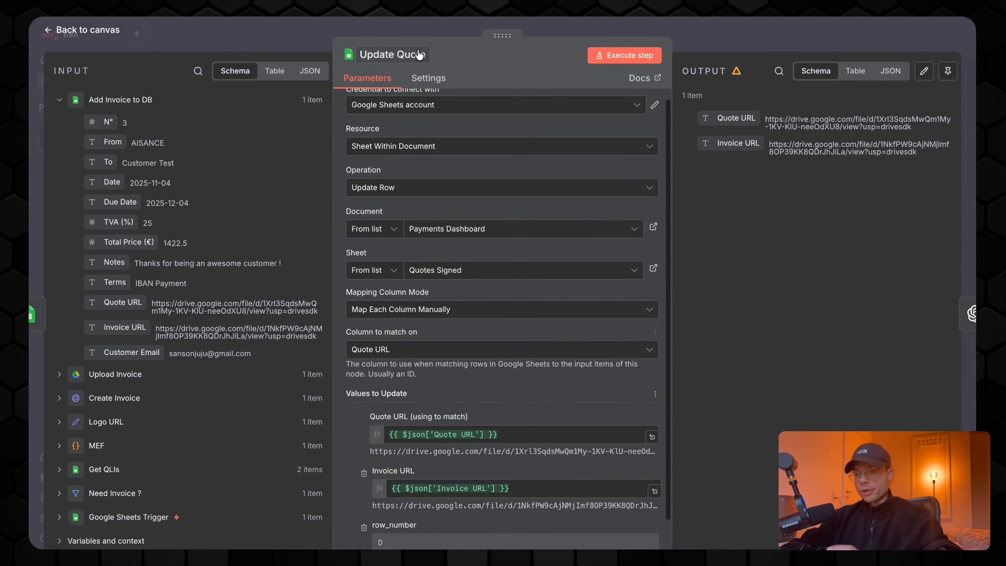
{"action": "scroll", "coordinate": [466, 169], "scroll_direction": "up", "scroll_amount": 1}
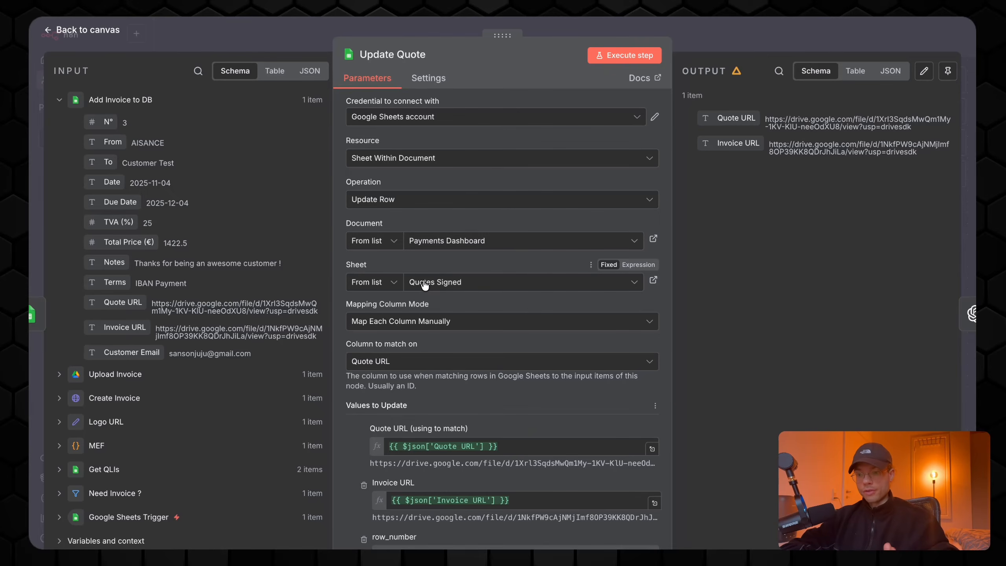
{"action": "scroll", "coordinate": [350, 304], "scroll_direction": "down", "scroll_amount": 1}
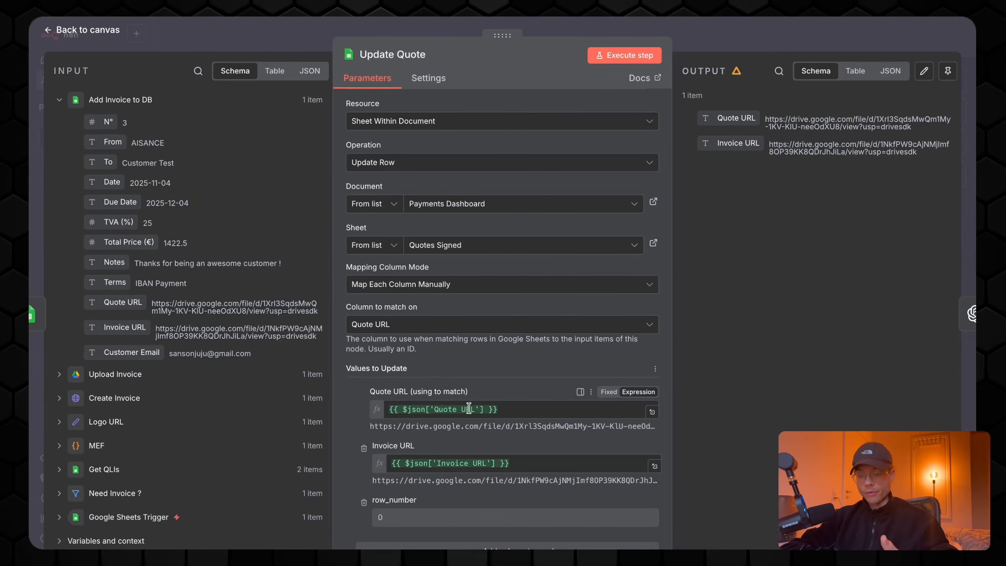
In the Payments Dashboard, compare the Quote URL and Invoice URL cells of the Quotes table with the Invoices table
{"action": "left_click", "coordinate": [102, 389]}
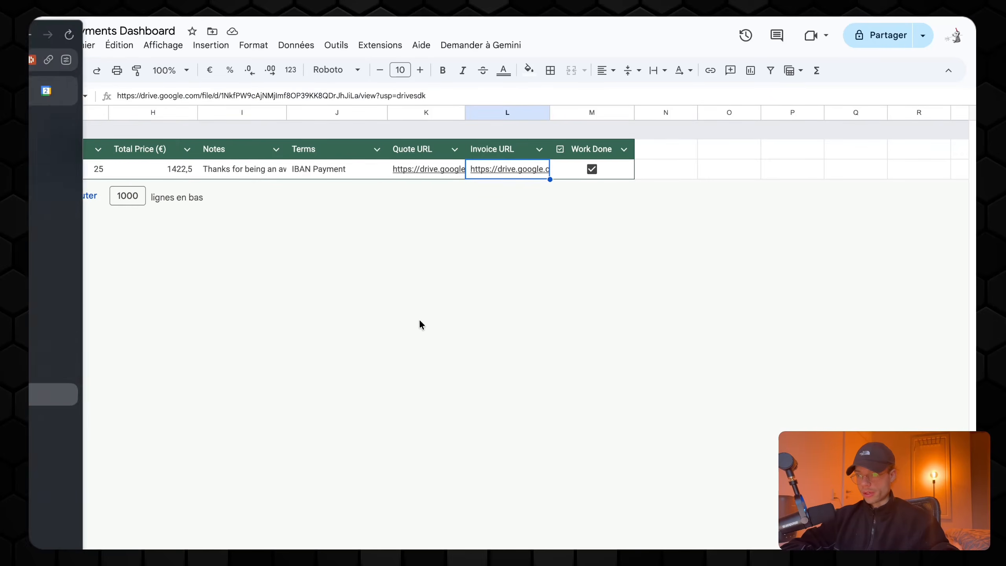
{"action": "left_click", "coordinate": [425, 172]}
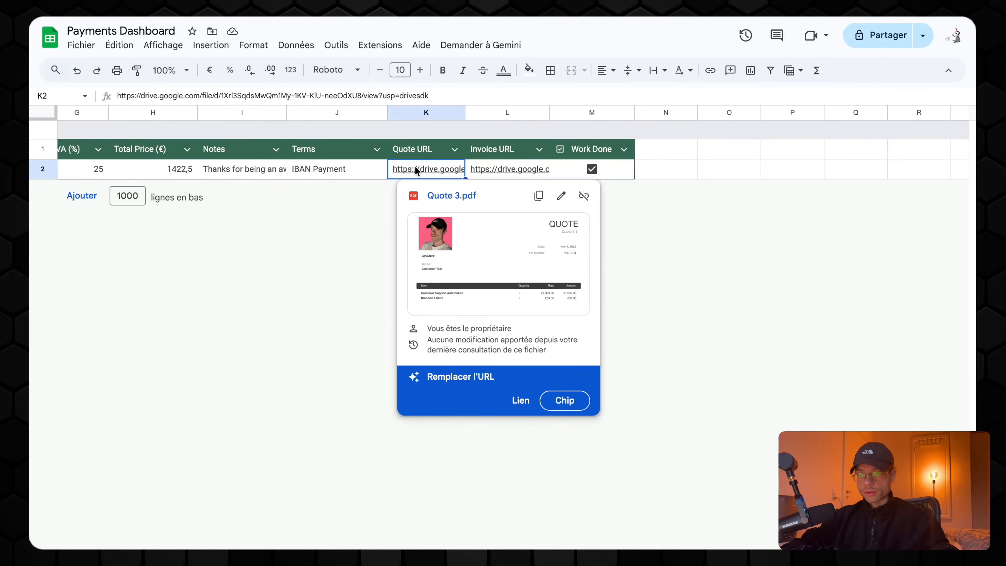
{"action": "key", "text": "Left"}
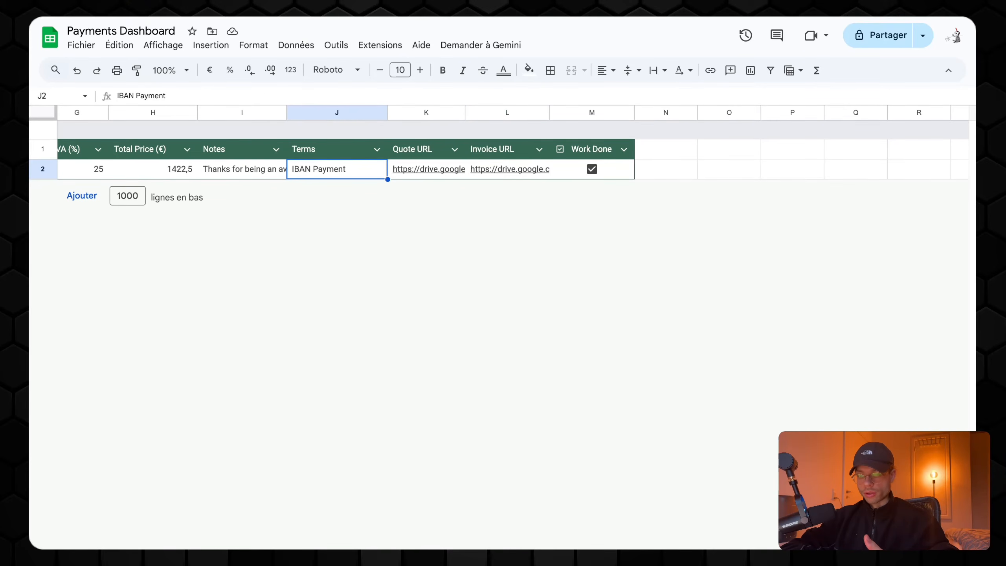
{"action": "left_click", "coordinate": [400, 549]}
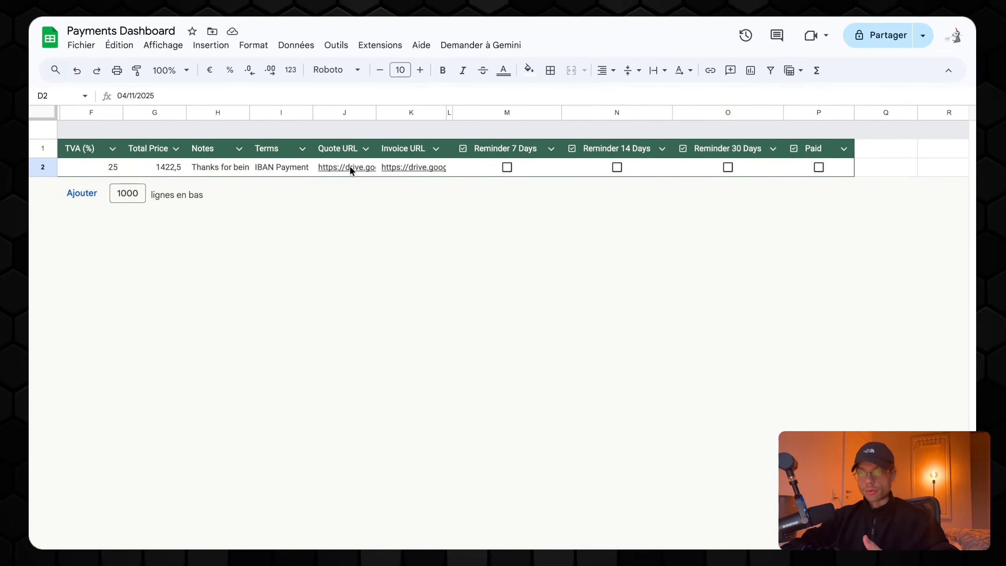
Check the Quote URL and Invoice URL cells of the signed quote in the Quotes table
{"action": "left_click", "coordinate": [348, 548]}
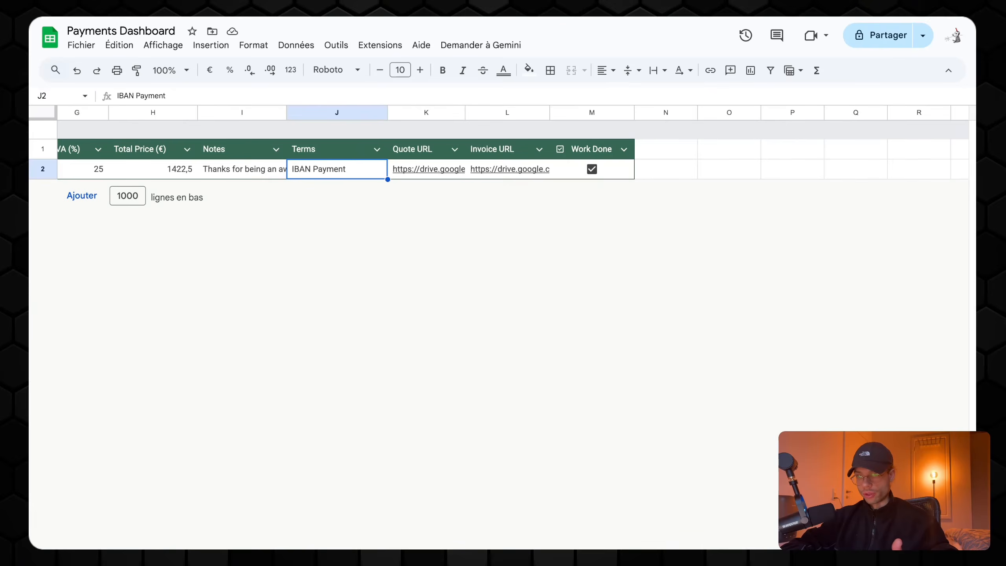
{"action": "mouse_move", "coordinate": [488, 170]}
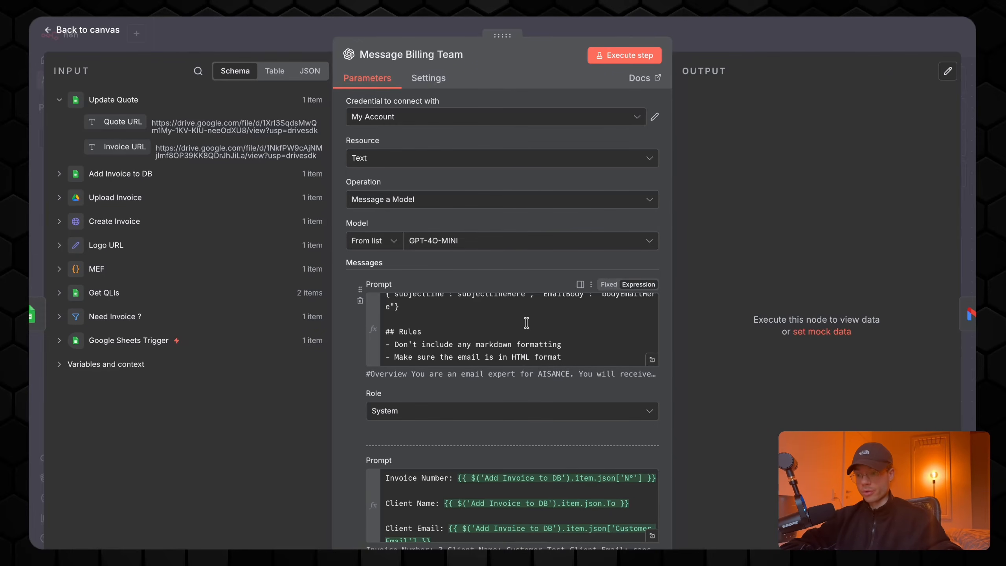
In n8n, read the Message Billing Team node's system prompt and run it, and run the Send Email node
{"action": "scroll", "coordinate": [526, 322], "scroll_direction": "up", "scroll_amount": 5}
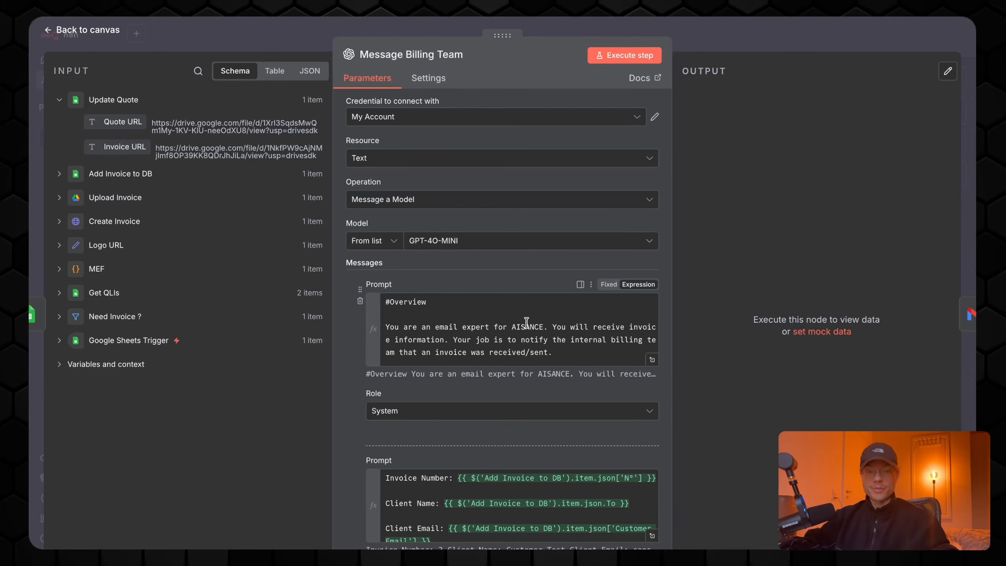
{"action": "left_click", "coordinate": [639, 58]}
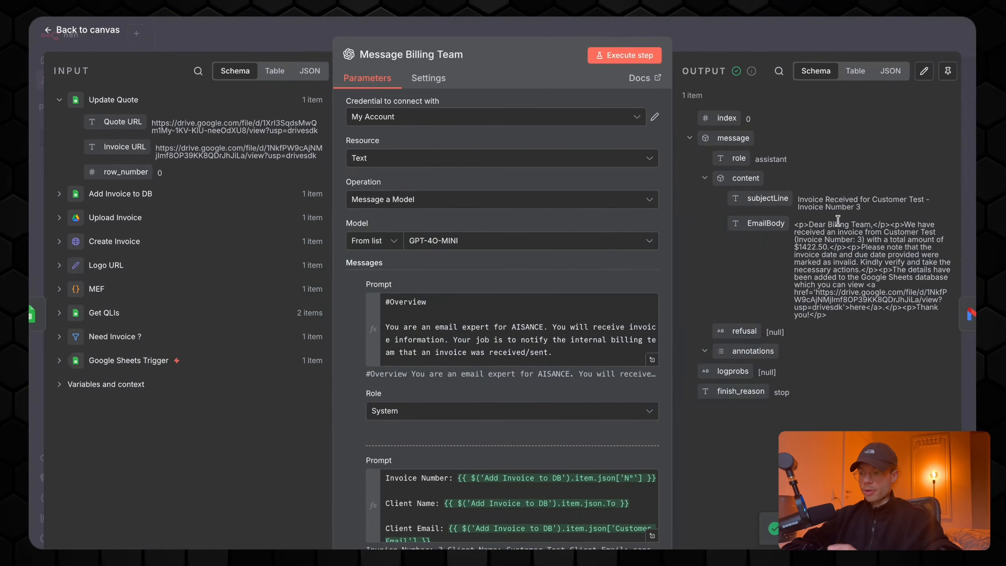
{"action": "key", "text": "Escape"}
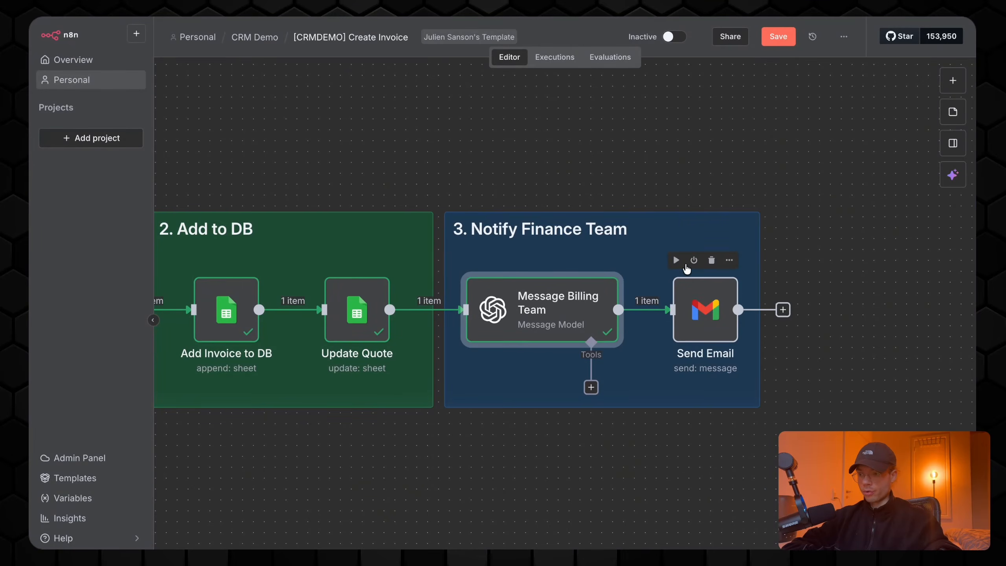
{"action": "left_click", "coordinate": [676, 261]}
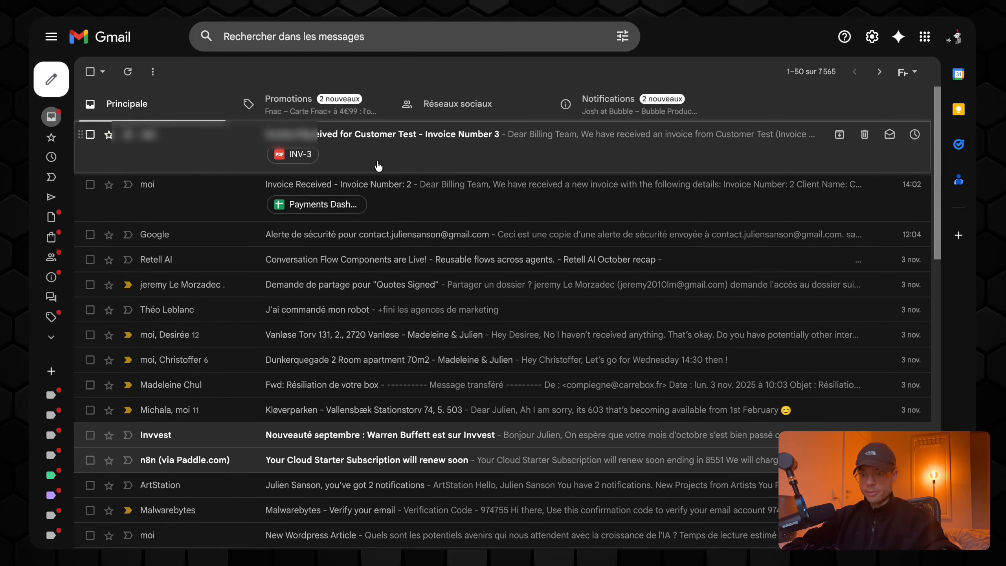
Open the new invoice notification email in Gmail and read its invoice details, total amount and database link
{"action": "left_click", "coordinate": [378, 160]}
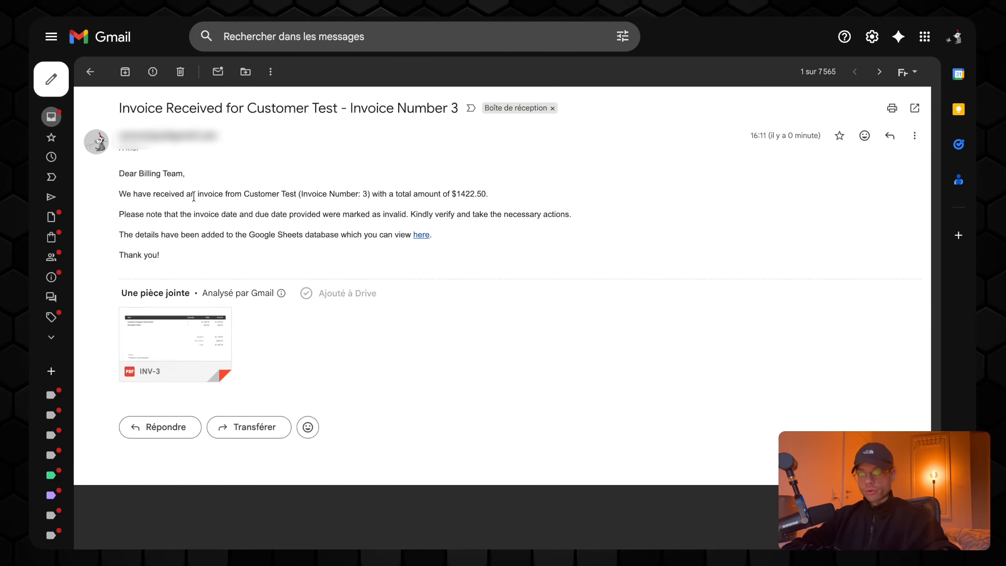
{"action": "left_click_drag", "start_coordinate": [186, 194], "coordinate": [289, 194]}
{"action": "left_click", "coordinate": [292, 204]}
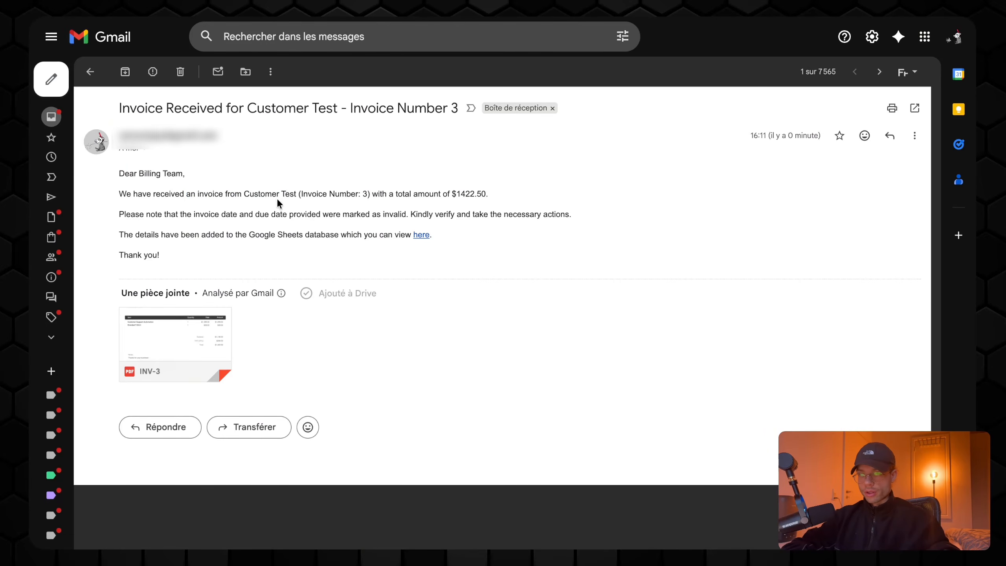
{"action": "left_click_drag", "start_coordinate": [455, 193], "coordinate": [499, 197]}
{"action": "left_click", "coordinate": [501, 222]}
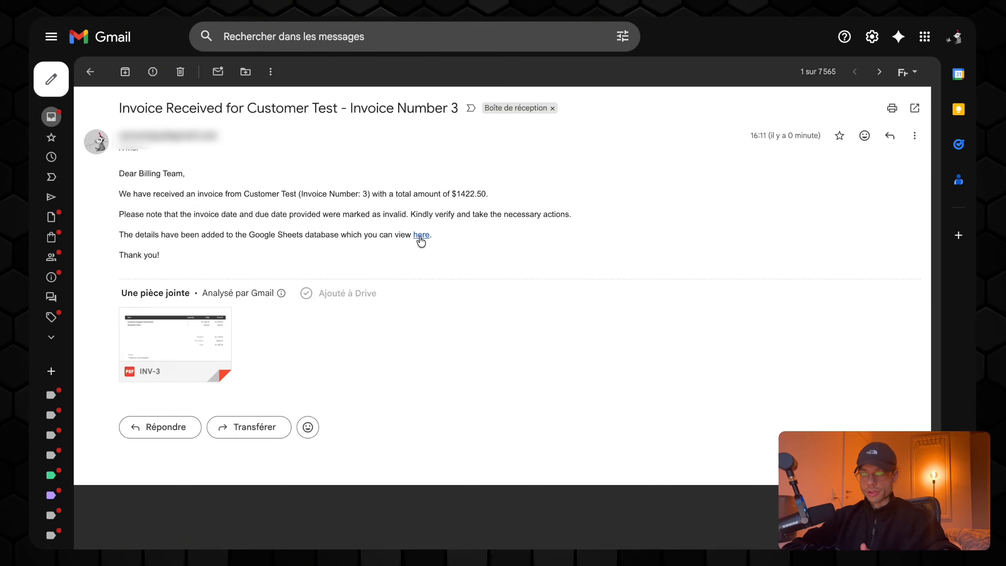
Open the email's INV-3 attachment and look through its items, totals, notes and terms
{"action": "left_click", "coordinate": [211, 335]}
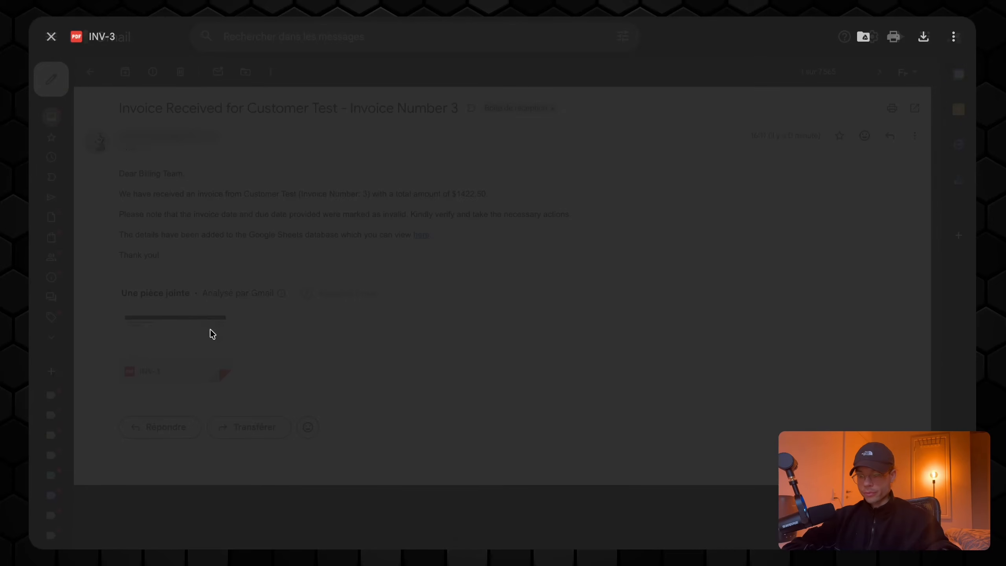
{"action": "scroll", "coordinate": [530, 350], "scroll_direction": "down", "scroll_amount": 3}
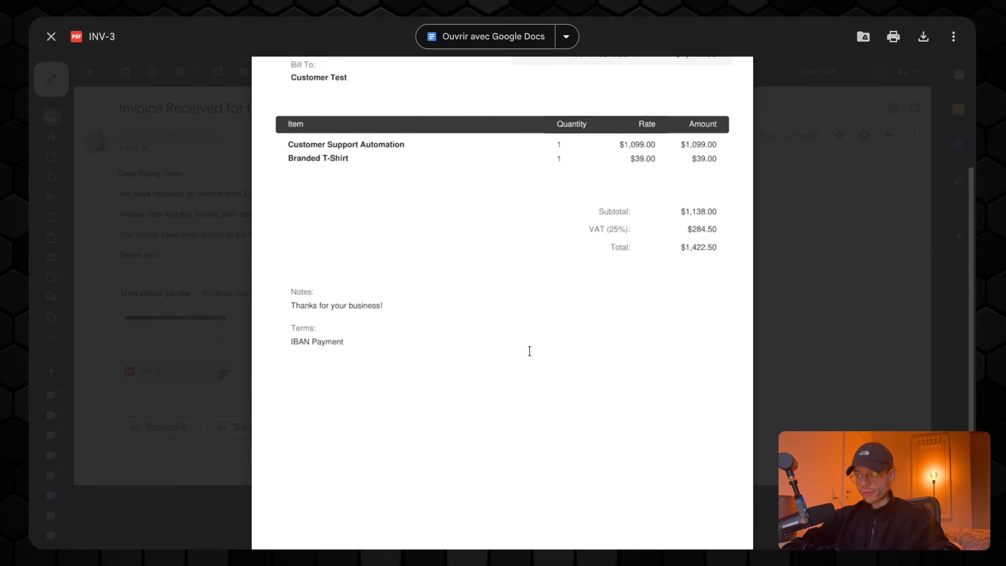
{"action": "scroll", "coordinate": [529, 351], "scroll_direction": "up", "scroll_amount": 3}
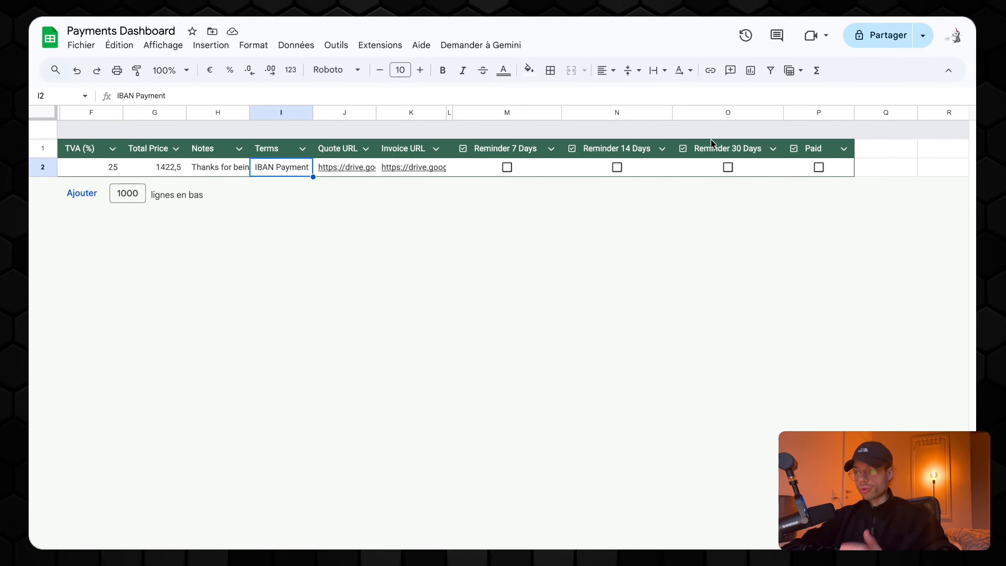
Mark the invoice as paid in the Payments Dashboard's Invoices table
{"action": "left_click", "coordinate": [817, 168]}
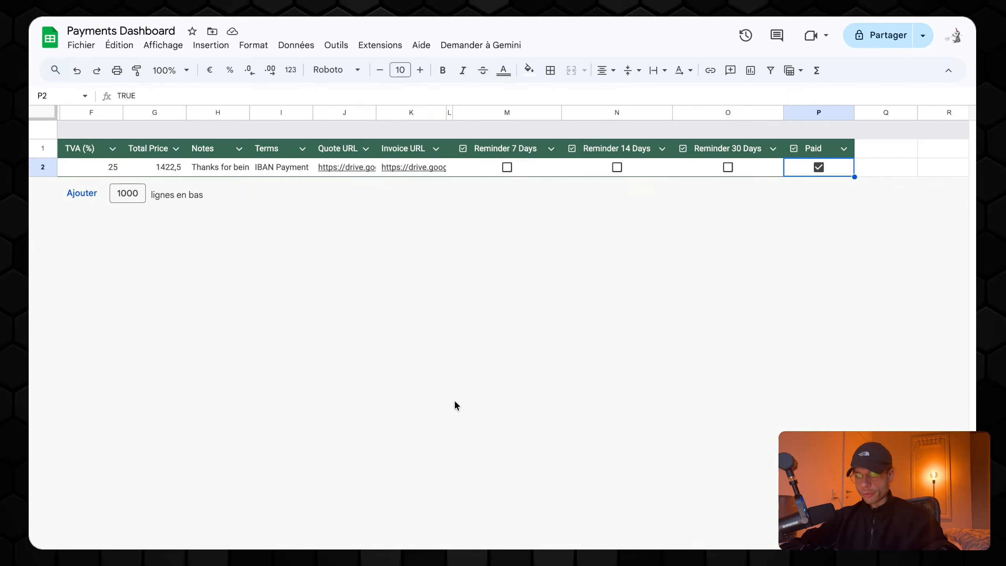
Open the Send Invoices Notifications workflow in n8n and inspect the 8 AM Every Day trigger's interval choices and schedule
{"action": "mouse_move", "coordinate": [30, 458]}
{"action": "left_click", "coordinate": [78, 473]}
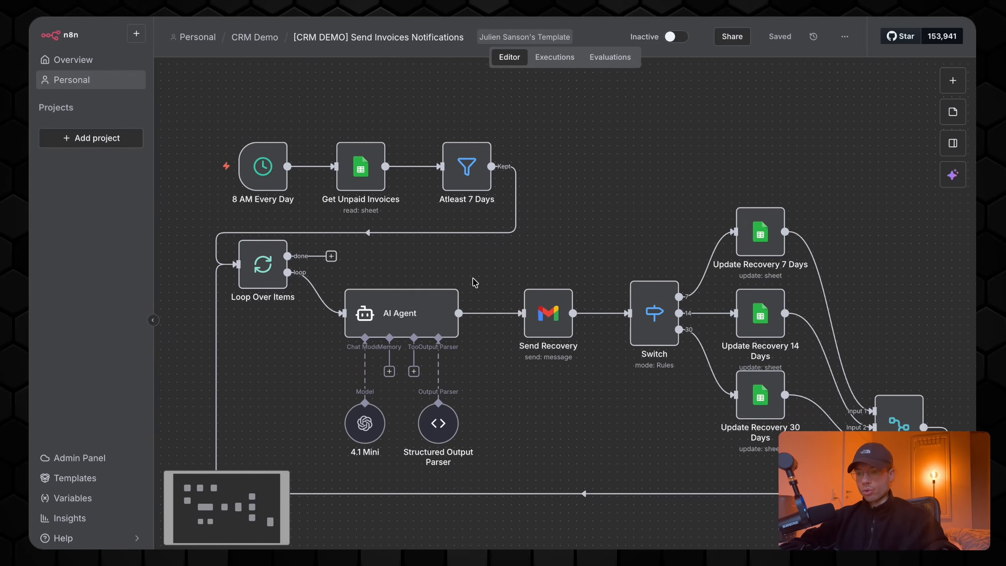
{"action": "mouse_move", "coordinate": [269, 168]}
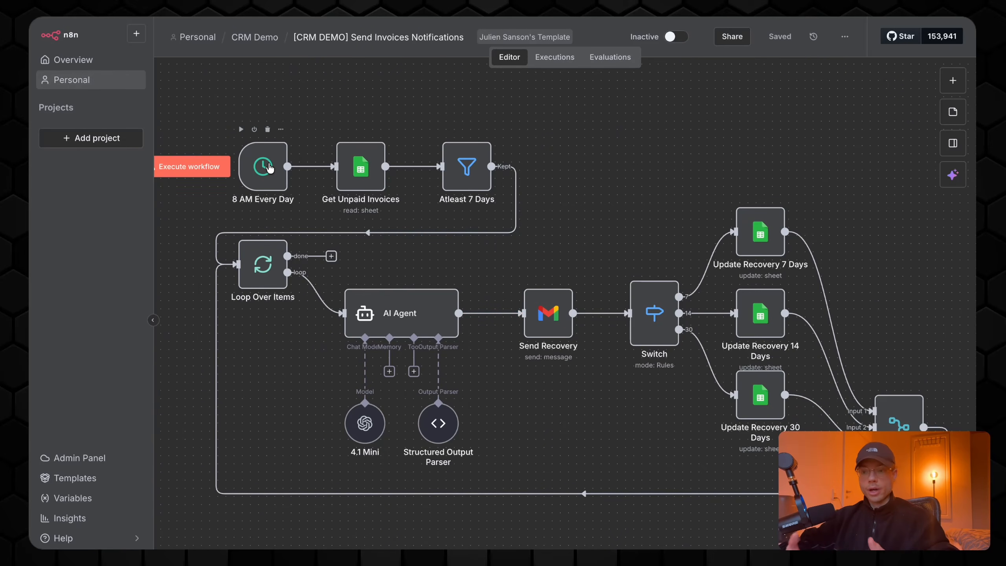
{"action": "left_click", "coordinate": [269, 168]}
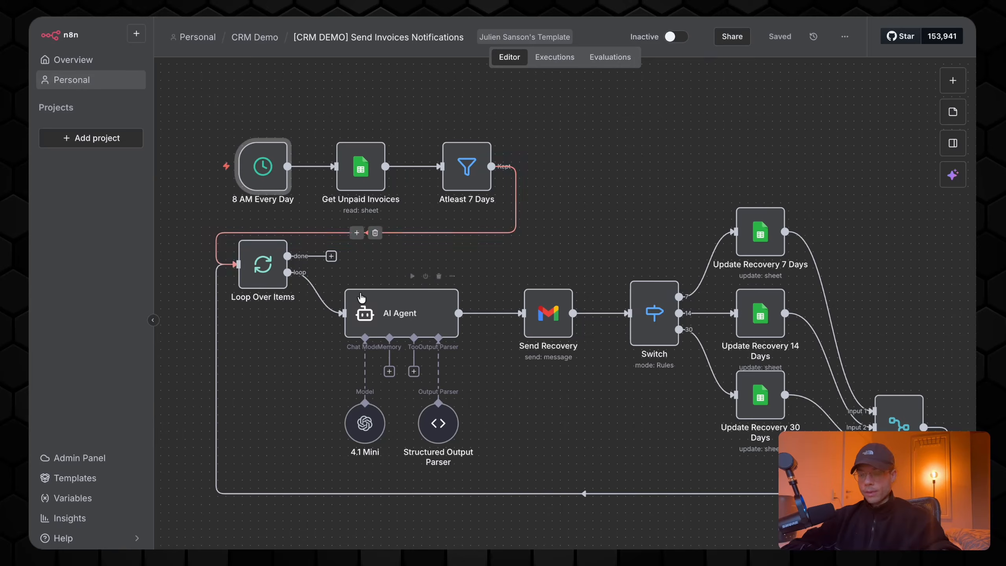
{"action": "double_click", "coordinate": [271, 174]}
{"action": "left_click", "coordinate": [166, 208]}
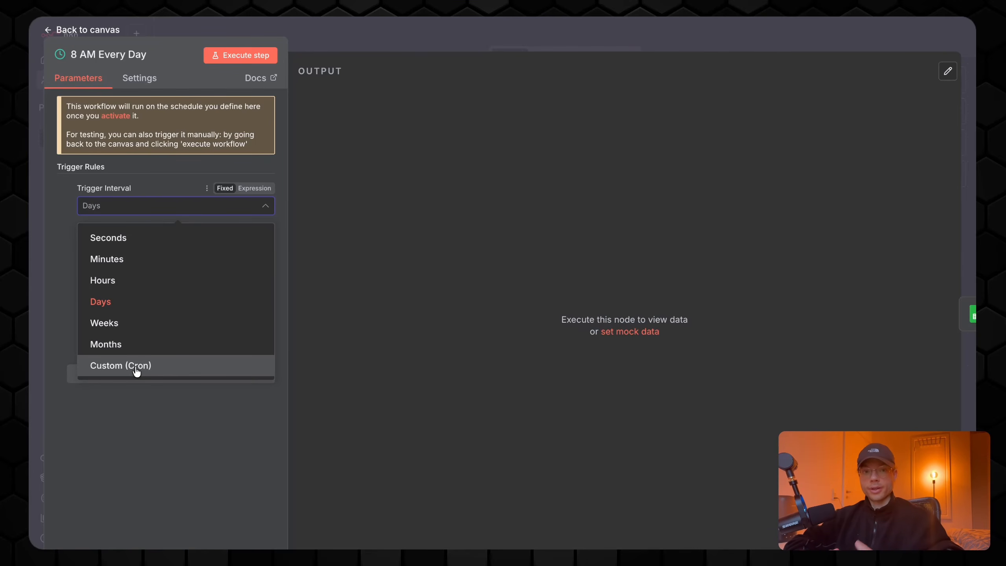
{"action": "left_click", "coordinate": [181, 207]}
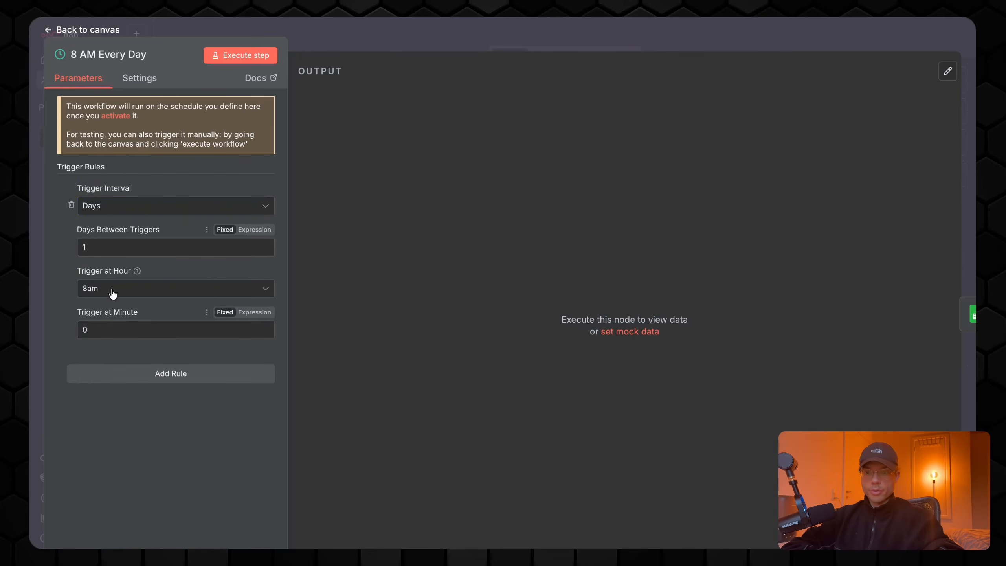
{"action": "left_click", "coordinate": [197, 31]}
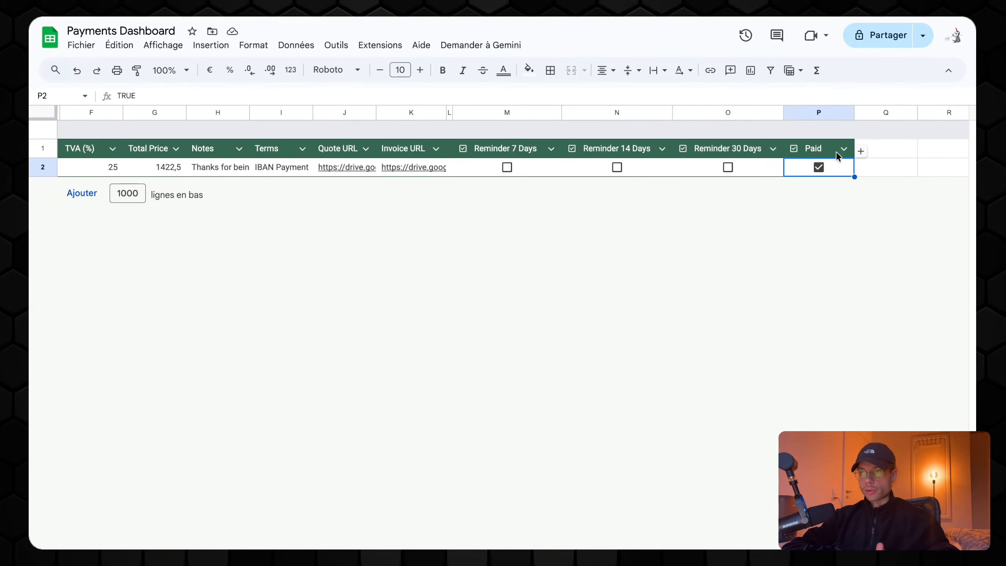
In the Payments Dashboard's Invoices table, unmark the invoice as paid and set its Date to 28/10/2025
{"action": "left_click", "coordinate": [821, 167]}
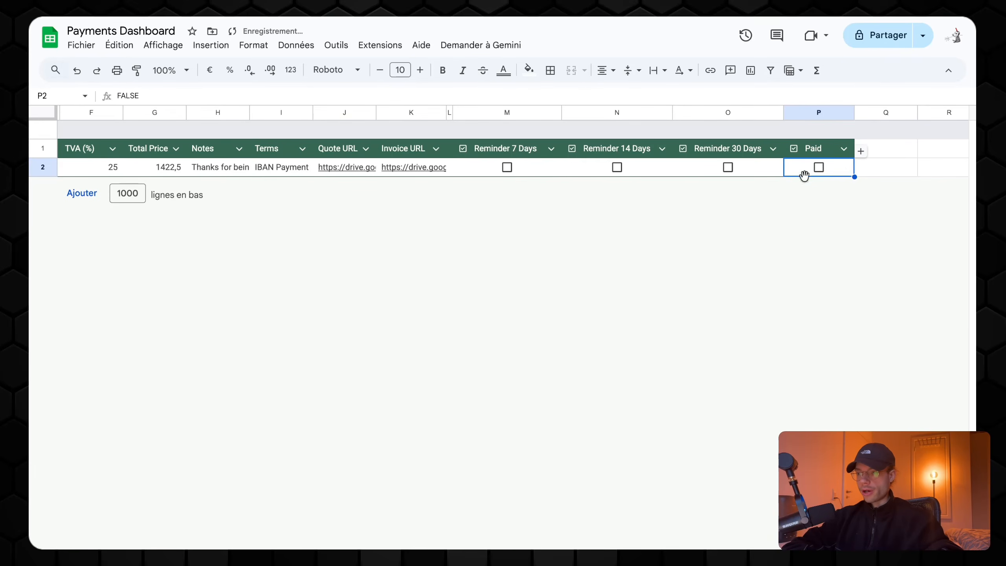
{"action": "scroll", "coordinate": [232, 319], "scroll_direction": "left", "scroll_amount": 5}
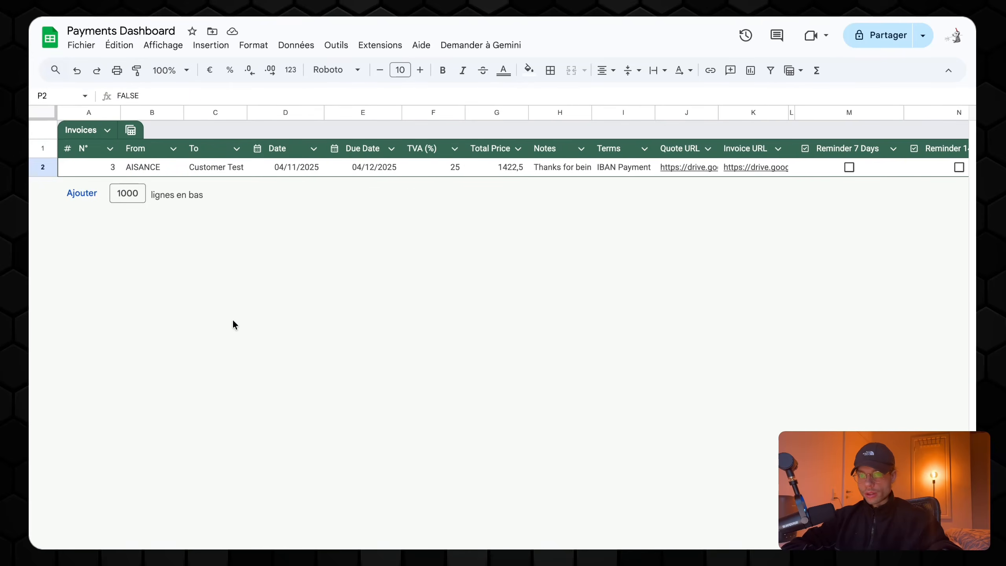
{"action": "scroll", "coordinate": [232, 325], "scroll_direction": "right", "scroll_amount": 3}
{"action": "double_click", "coordinate": [170, 167]}
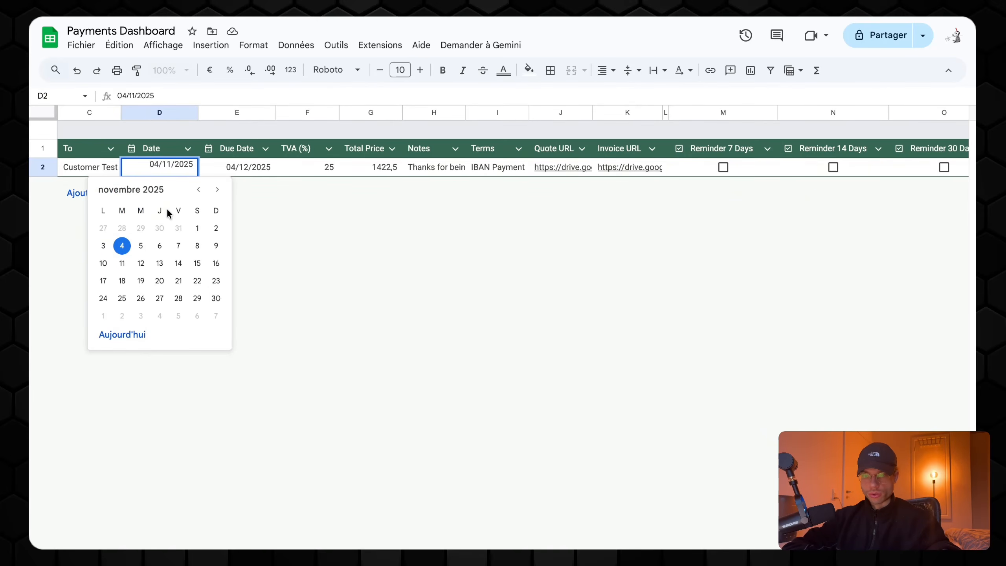
{"action": "left_click", "coordinate": [122, 228]}
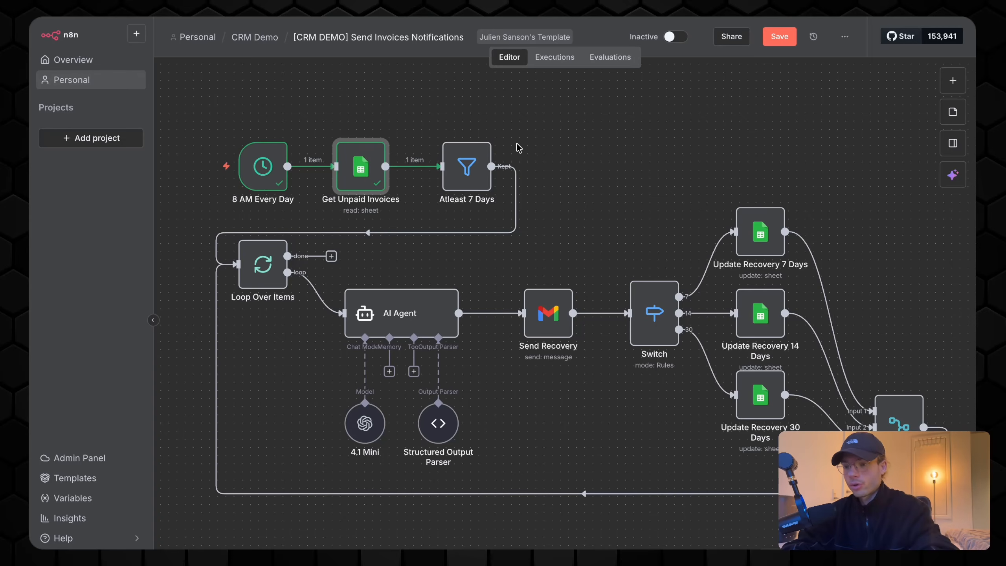
Inspect the Get Unpaid Invoices node's Paid filters and Combine Filters option, and check the invoice's Paid column in the Payments Dashboard
{"action": "double_click", "coordinate": [365, 178]}
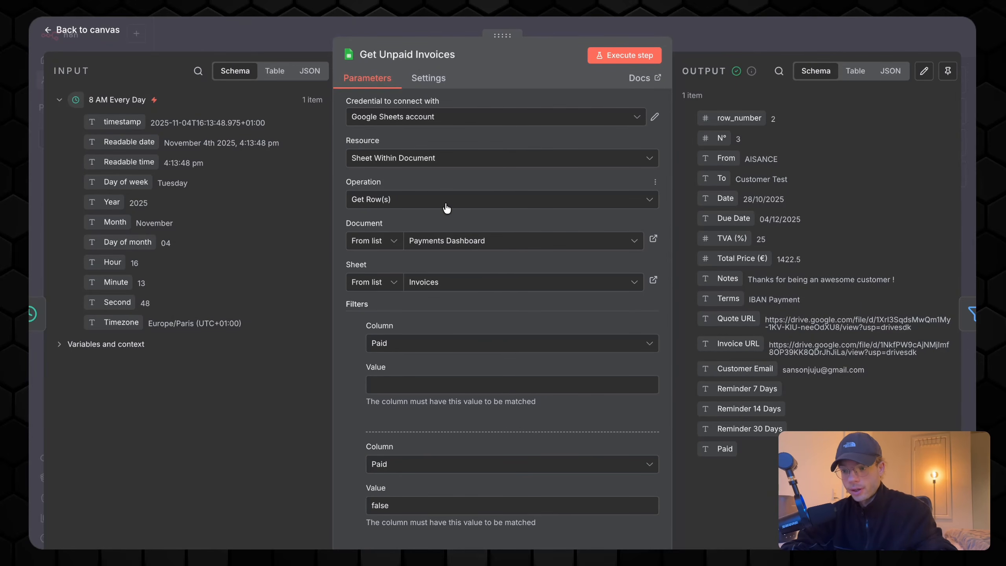
{"action": "scroll", "coordinate": [463, 311], "scroll_direction": "down", "scroll_amount": 2}
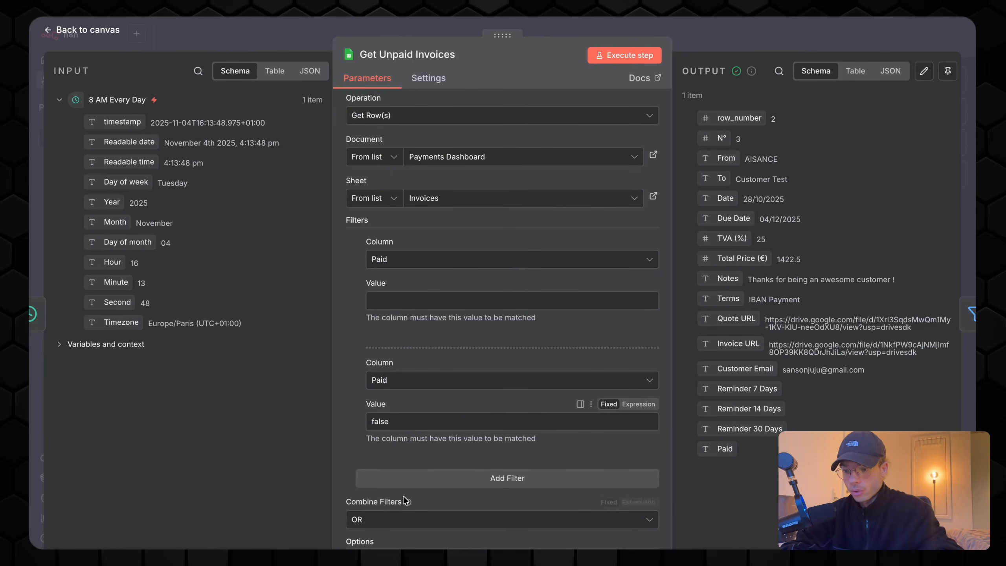
{"action": "left_click_drag", "start_coordinate": [347, 503], "coordinate": [405, 503]}
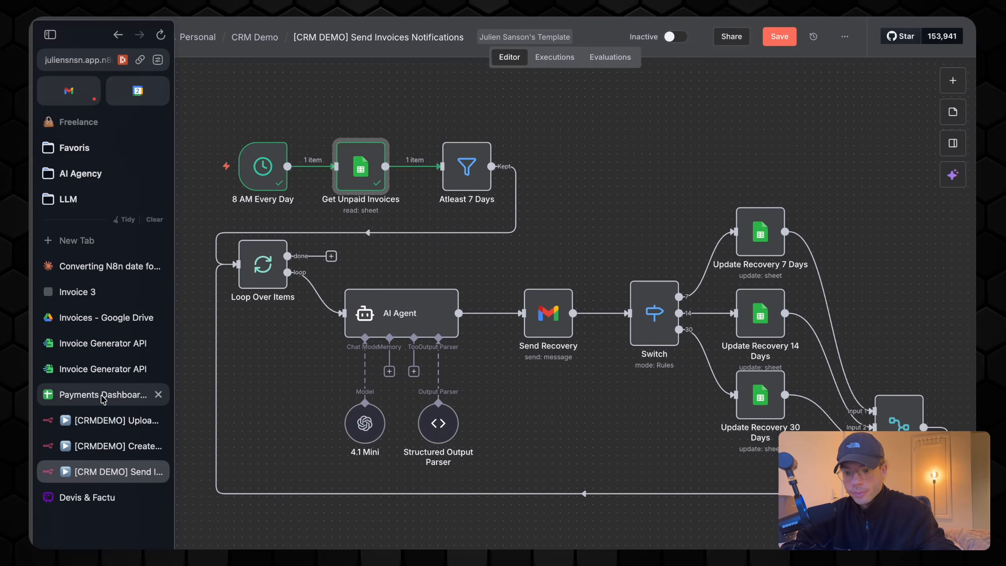
{"action": "left_click", "coordinate": [102, 395]}
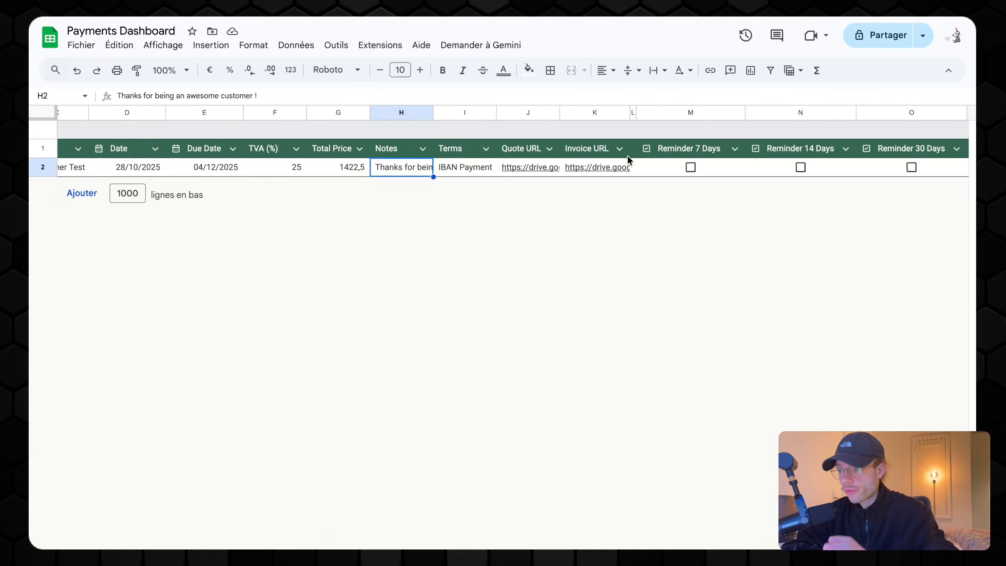
{"action": "scroll", "coordinate": [634, 161], "scroll_direction": "right", "scroll_amount": 10}
Run the Atleast 7 Days filter node in n8n and inspect its conditions for 7, 14 and 30 days
{"action": "mouse_move", "coordinate": [30, 293]}
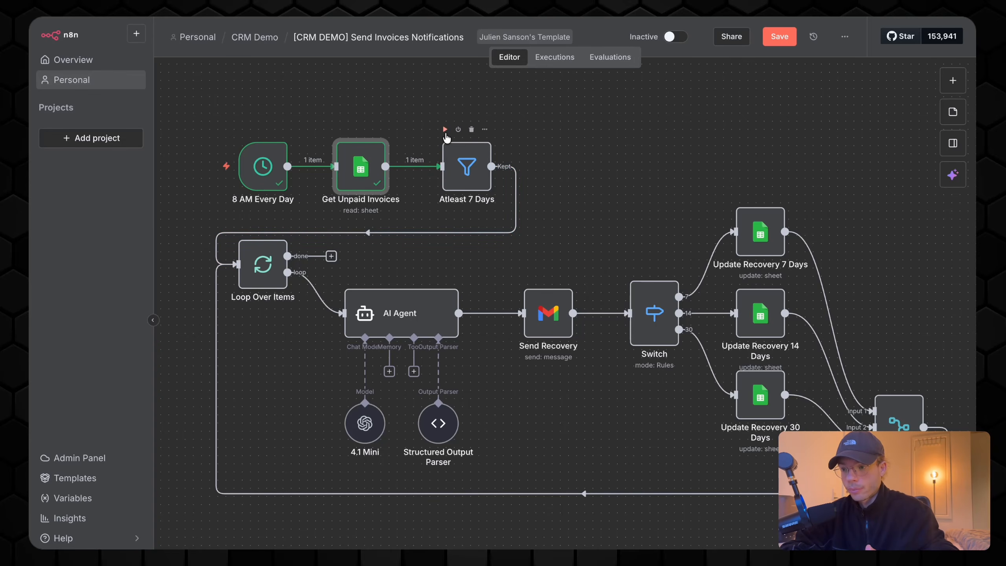
{"action": "double_click", "coordinate": [446, 148]}
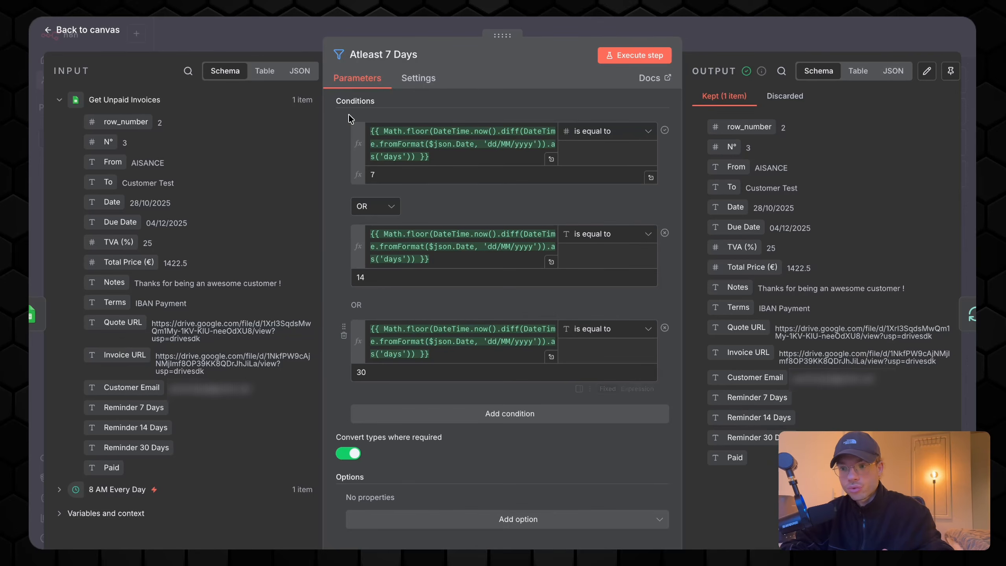
{"action": "left_click", "coordinate": [302, 26]}
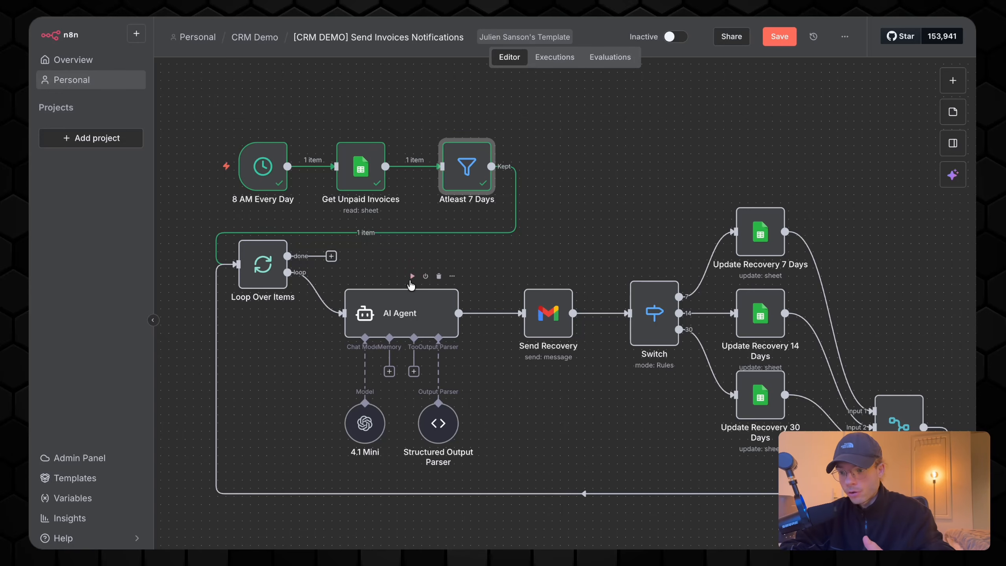
Read the AI Agent node's user prompt and its system message, from the three unpaid situations to the JSON output example
{"action": "double_click", "coordinate": [400, 313]}
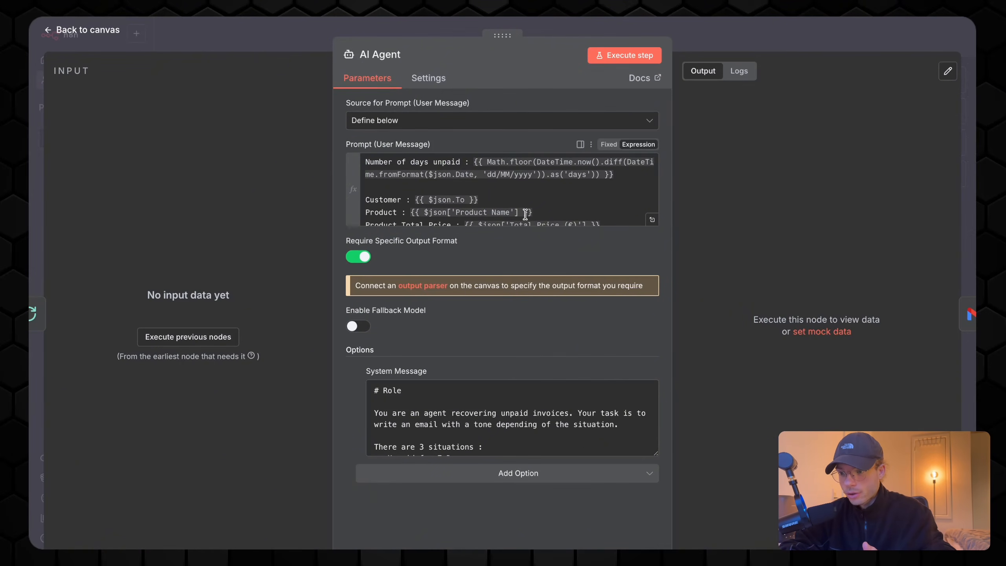
{"action": "scroll", "coordinate": [527, 186], "scroll_direction": "down", "scroll_amount": 3}
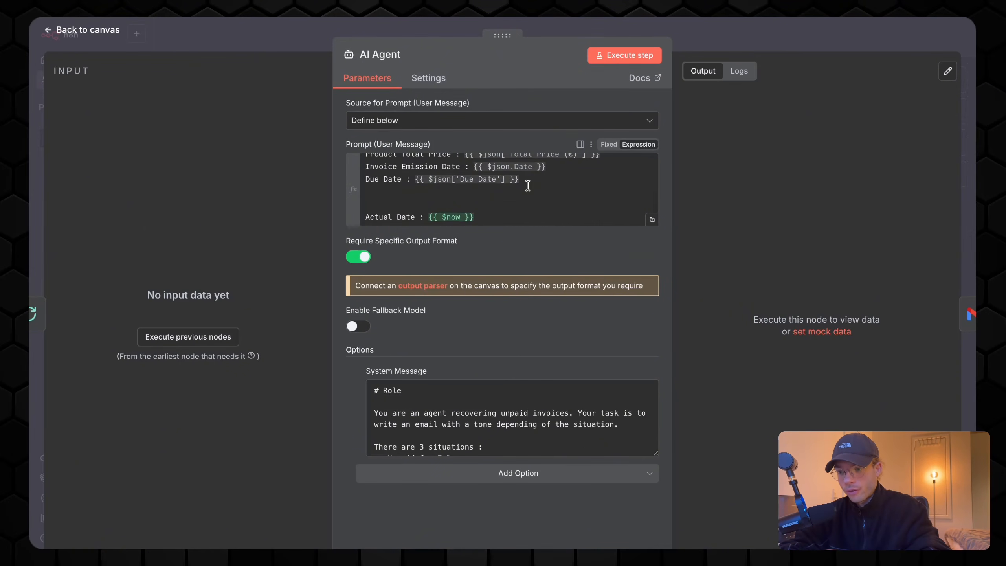
{"action": "scroll", "coordinate": [626, 425], "scroll_direction": "down", "scroll_amount": 4}
{"action": "scroll", "coordinate": [626, 425], "scroll_direction": "up", "scroll_amount": 3}
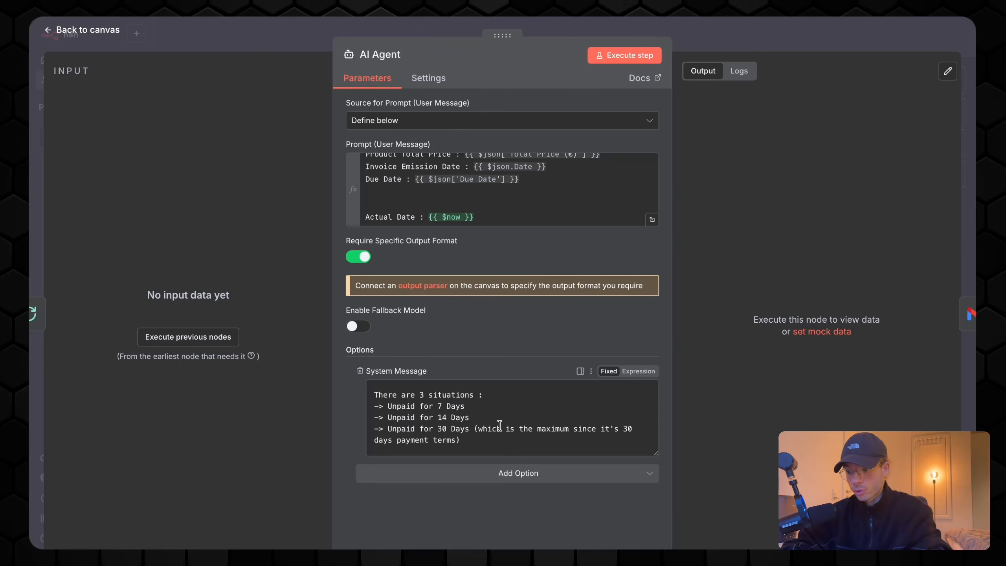
{"action": "scroll", "coordinate": [501, 424], "scroll_direction": "down", "scroll_amount": 2}
{"action": "scroll", "coordinate": [501, 425], "scroll_direction": "up", "scroll_amount": 1}
{"action": "scroll", "coordinate": [500, 426], "scroll_direction": "down", "scroll_amount": 2}
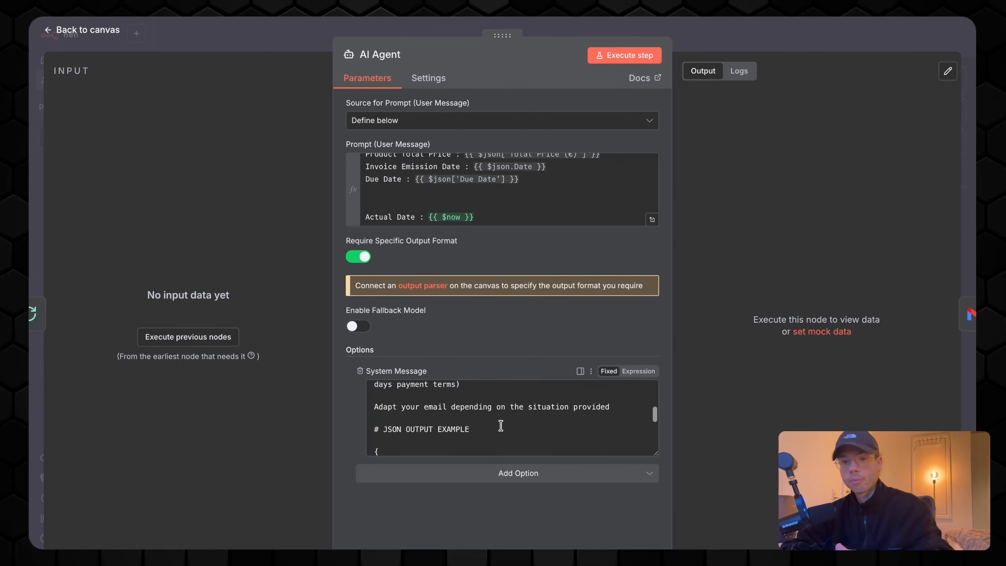
{"action": "scroll", "coordinate": [500, 425], "scroll_direction": "down", "scroll_amount": 4}
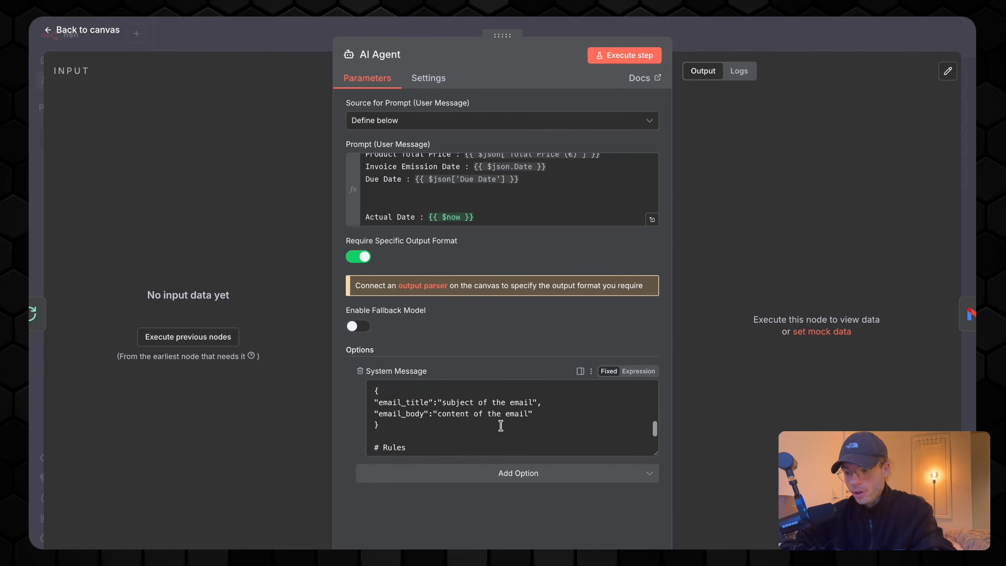
Finish reviewing the AI Agent's JSON output example, close the node, and run the AI Agent and Send Recovery nodes
{"action": "scroll", "coordinate": [501, 426], "scroll_direction": "up", "scroll_amount": 1}
{"action": "scroll", "coordinate": [501, 425], "scroll_direction": "up", "scroll_amount": 2}
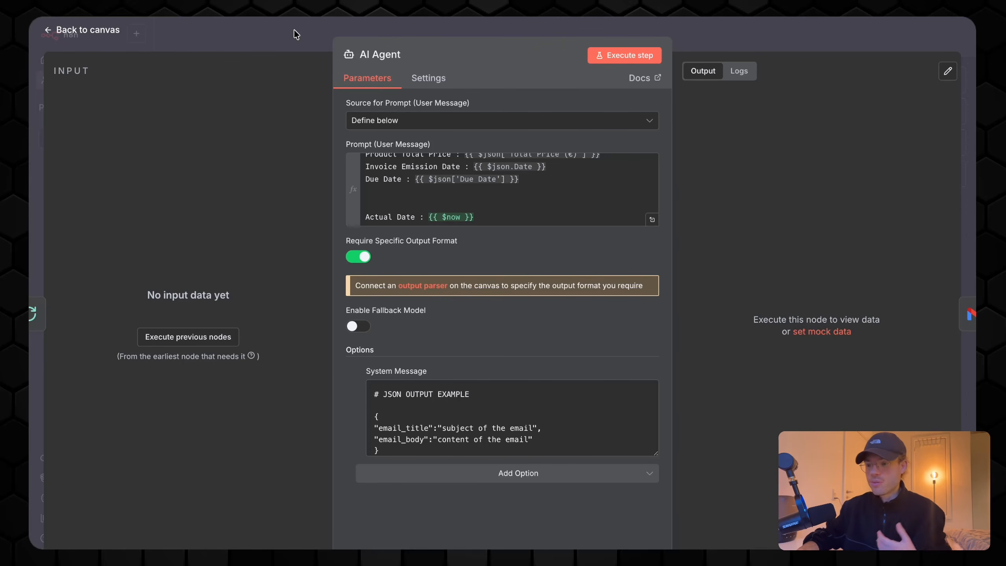
{"action": "key", "text": "Escape"}
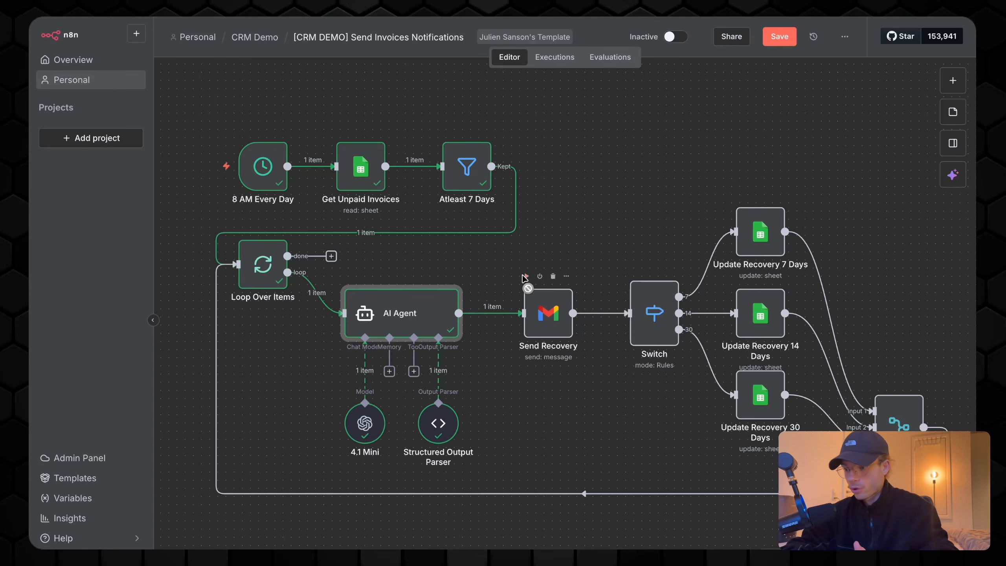
{"action": "double_click", "coordinate": [531, 301]}
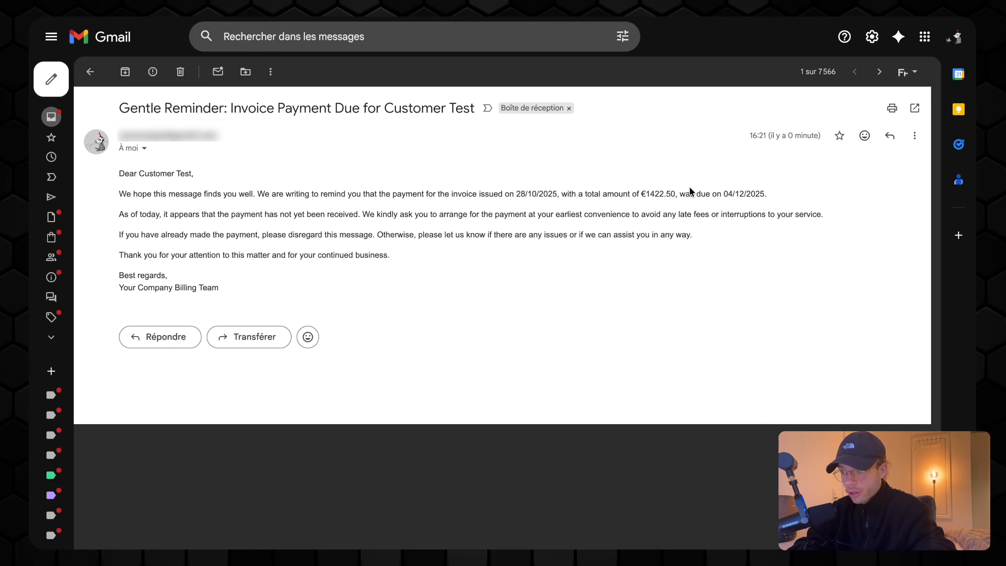
Read the invoice date, amount and due date in the Gmail payment reminder, and check the Reminder 7 Days column in the Payments Dashboard
{"action": "left_click_drag", "start_coordinate": [721, 193], "coordinate": [766, 196]}
{"action": "left_click", "coordinate": [768, 206]}
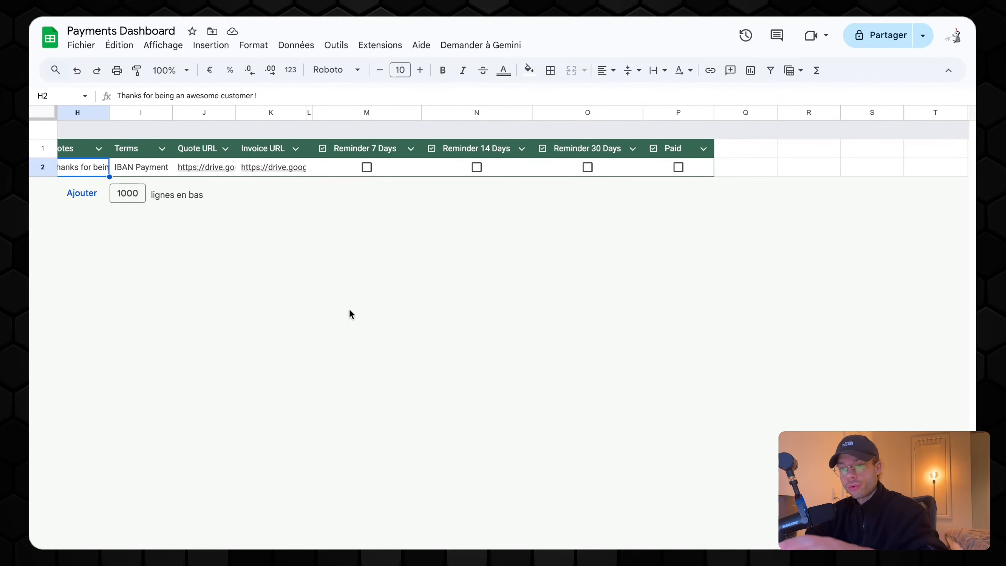
{"action": "left_click", "coordinate": [366, 167]}
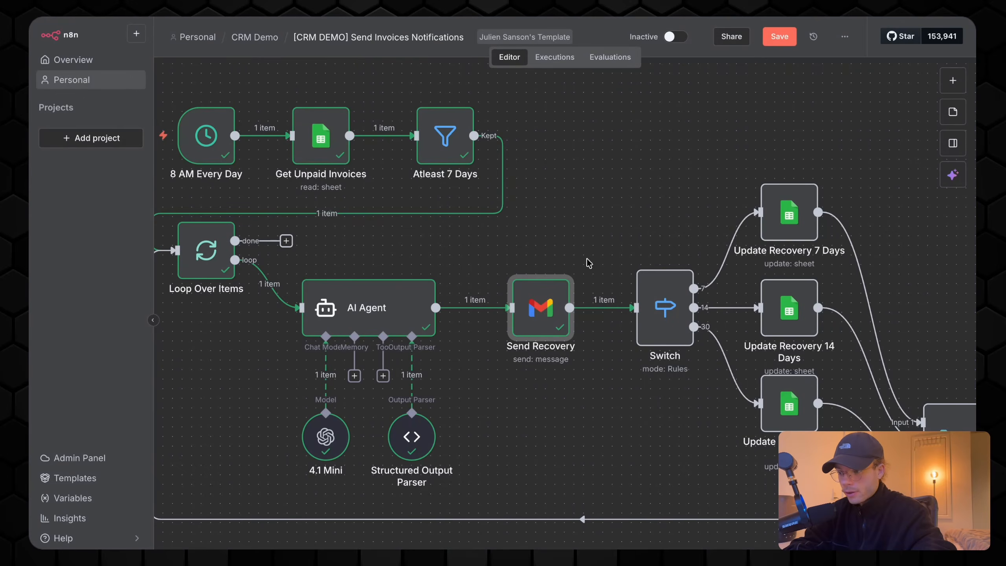
In n8n, with the AI Agent and Send Recovery outputs pinned, run the Switch, Update Recovery 7 Days and Merge nodes
{"action": "scroll", "coordinate": [554, 259], "scroll_direction": "right", "scroll_amount": 5}
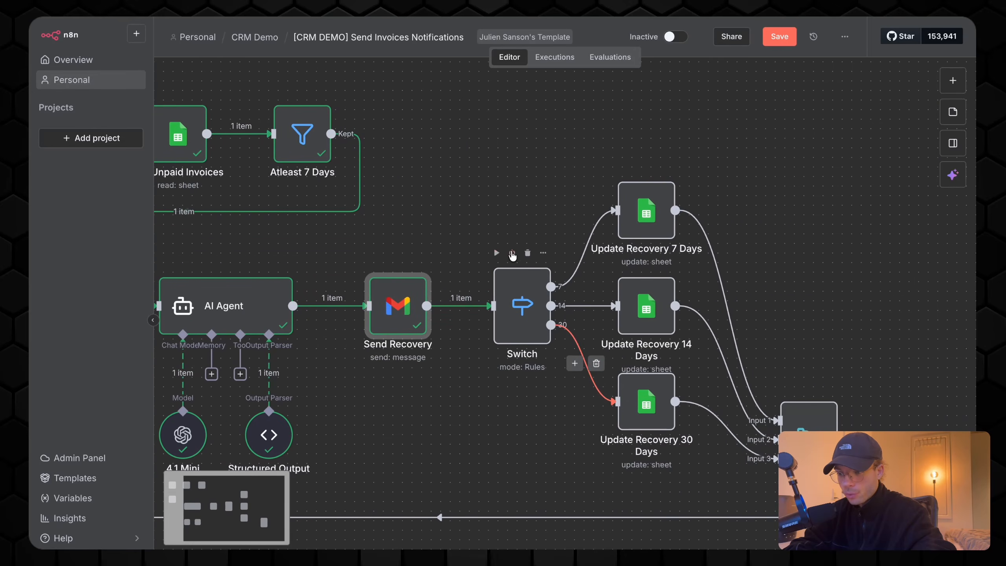
{"action": "left_click", "coordinate": [497, 253]}
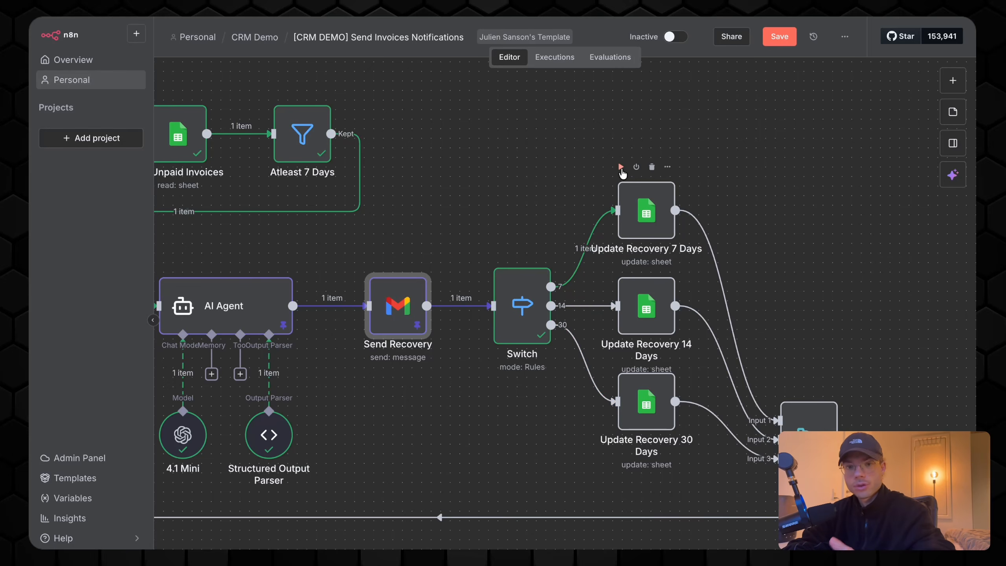
{"action": "left_click", "coordinate": [621, 167]}
{"action": "scroll", "coordinate": [667, 286], "scroll_direction": "down", "scroll_amount": 5}
{"action": "scroll", "coordinate": [658, 286], "scroll_direction": "up", "scroll_amount": 3}
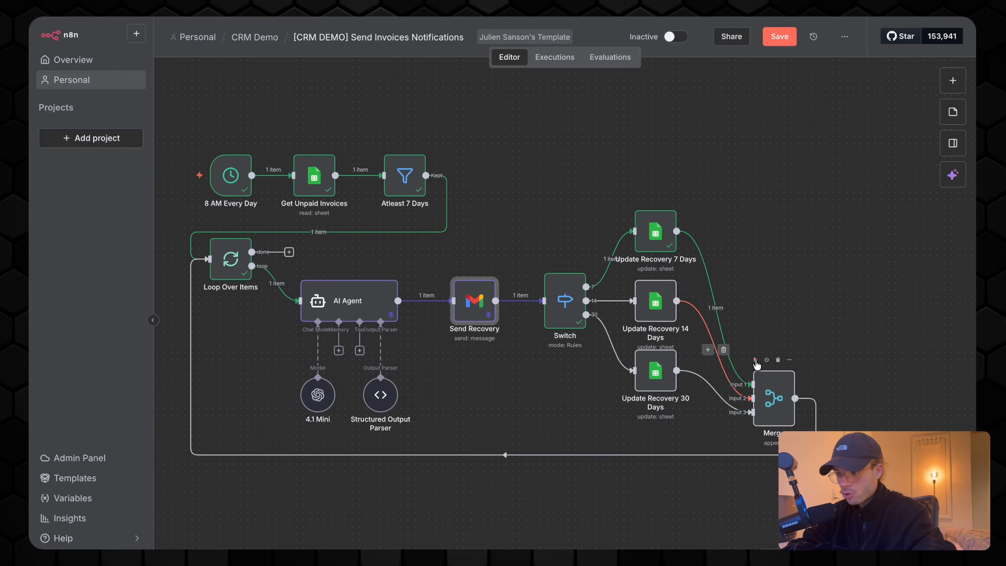
{"action": "left_click", "coordinate": [755, 360]}
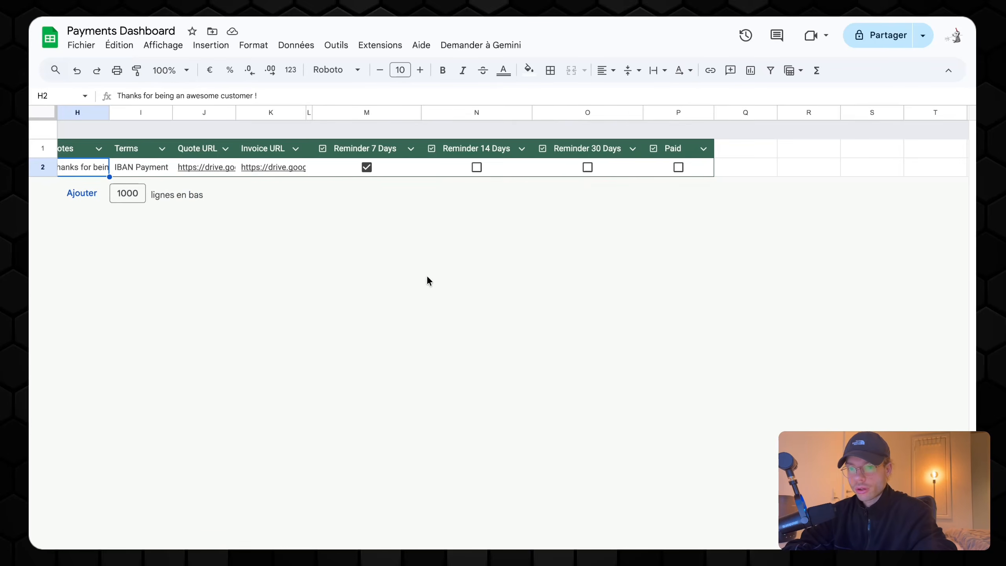
Check the reminder columns in the Payments Dashboard, mark the invoice as paid, and return to the n8n workflow
{"action": "scroll", "coordinate": [427, 281], "scroll_direction": "left", "scroll_amount": 2}
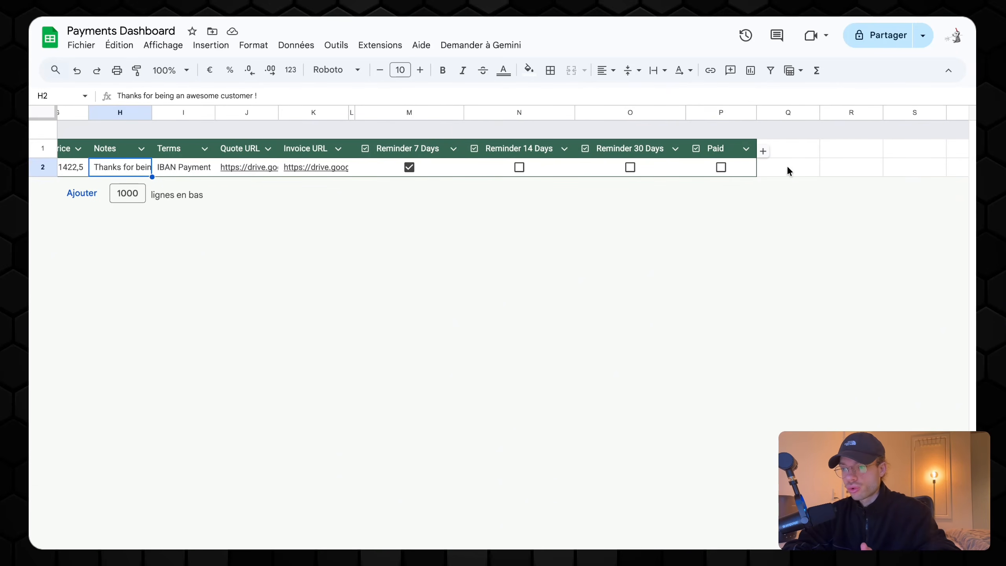
{"action": "left_click", "coordinate": [721, 168]}
{"action": "left_click", "coordinate": [473, 172]}
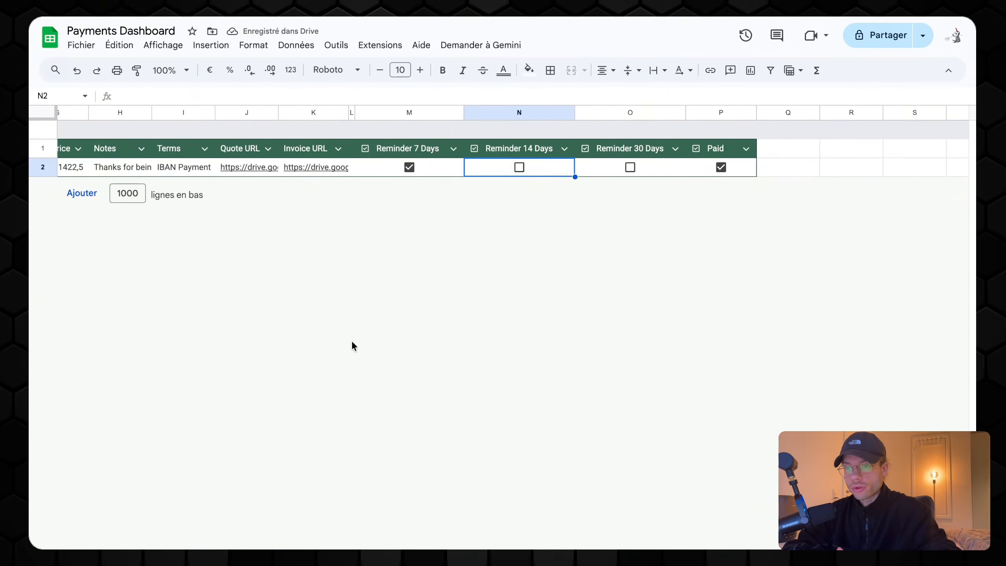
{"action": "left_click", "coordinate": [91, 471]}
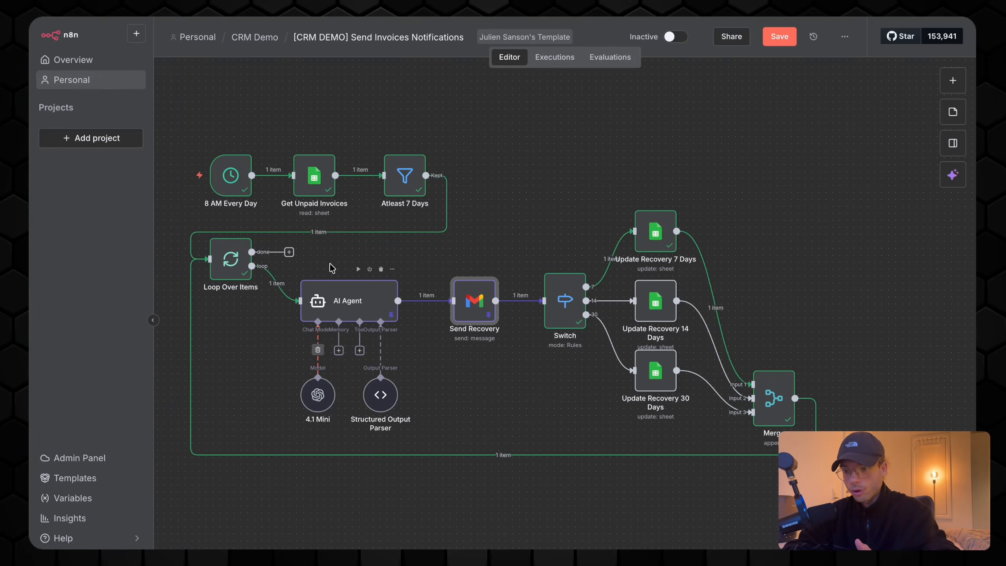